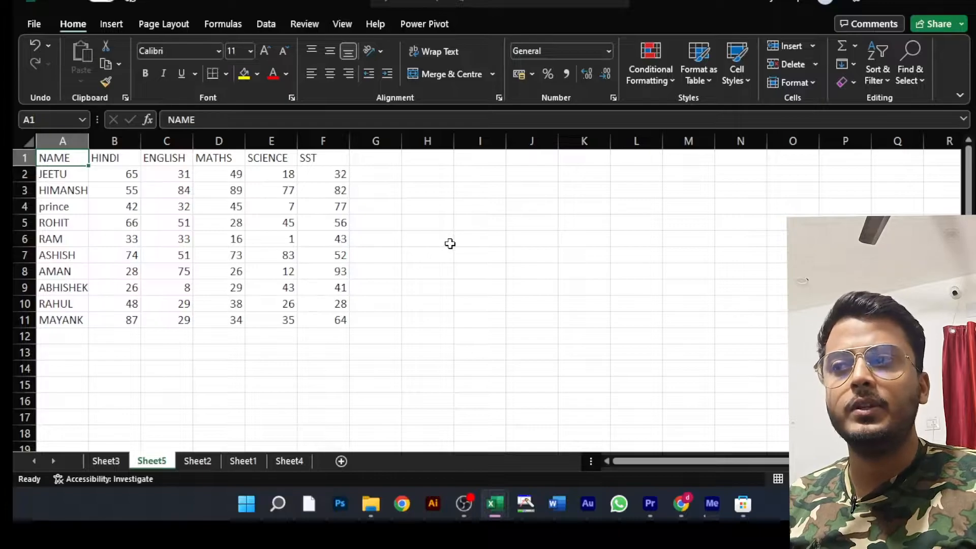
- Outline the pie chart command with a thin blue rectangle using the on-screen drawing tool
click(113, 24)
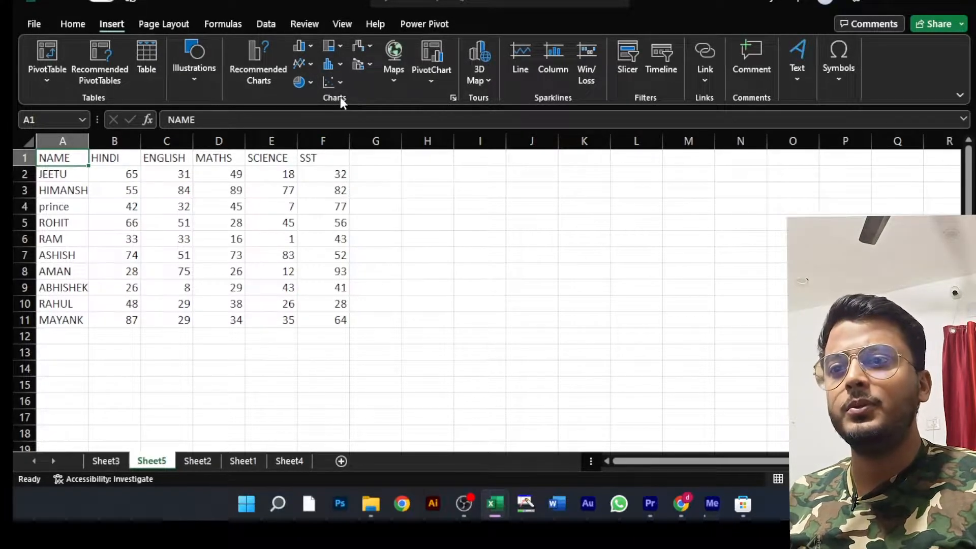
mouse_move(683, 512)
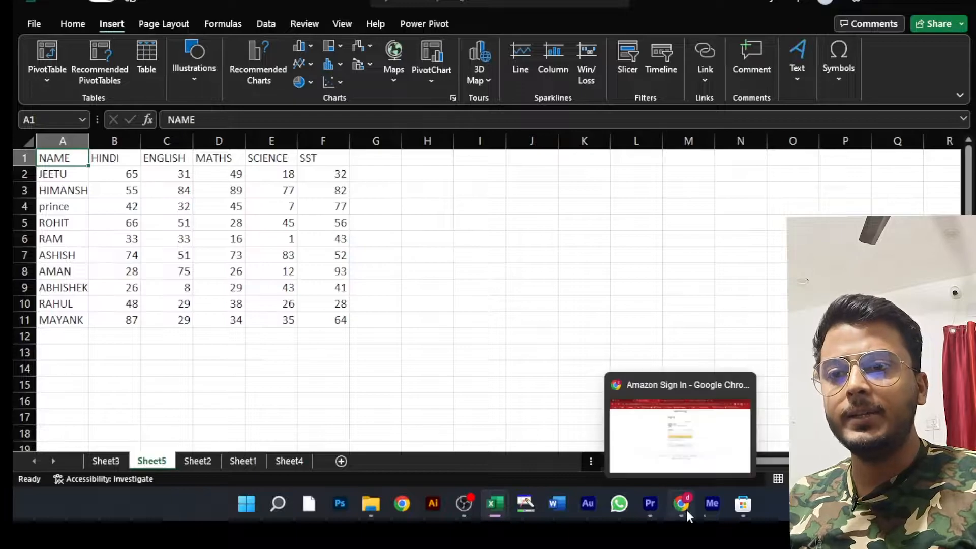
click(536, 507)
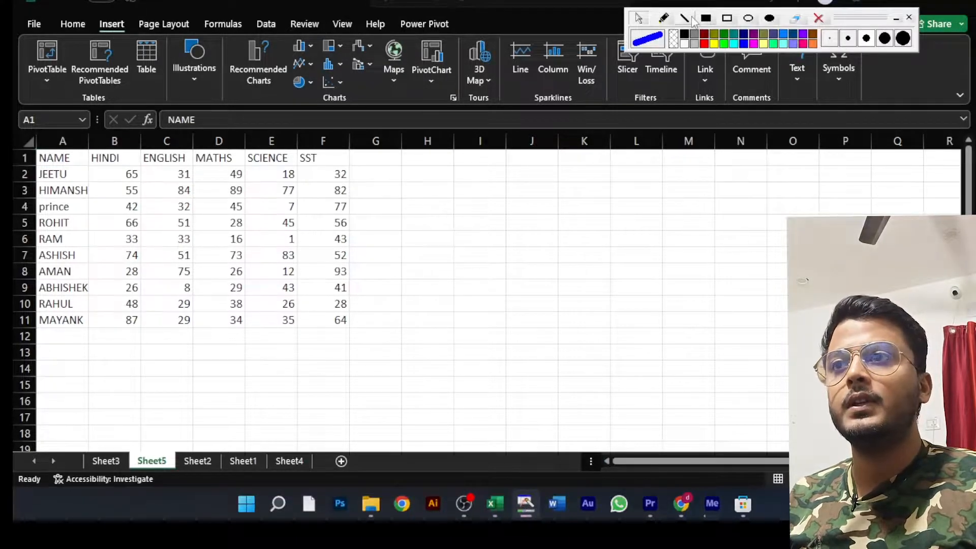
click(727, 19)
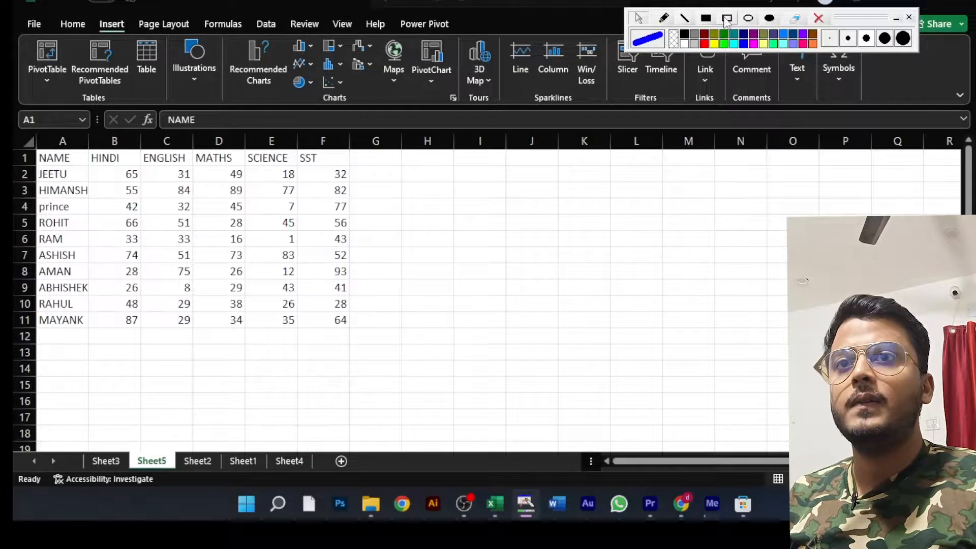
click(828, 40)
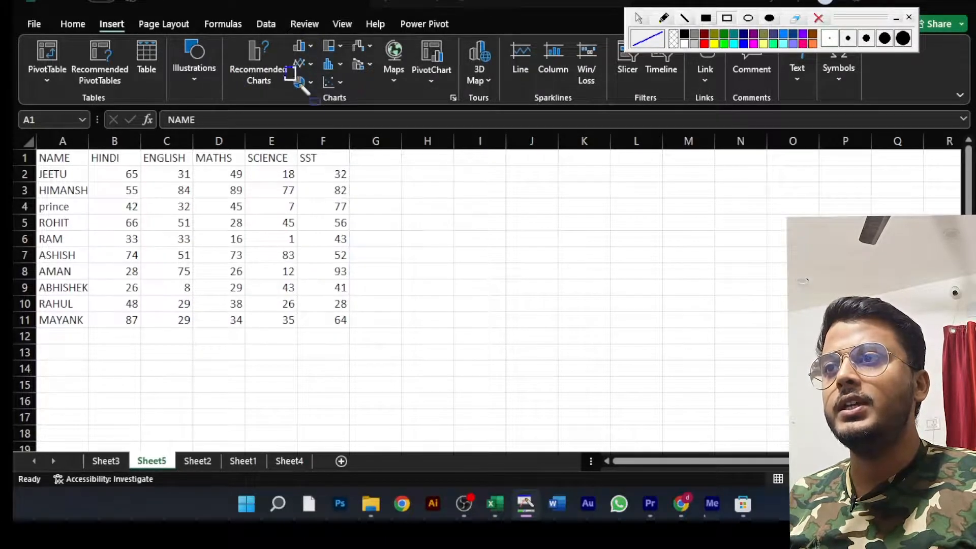
drag(300, 84, 318, 96)
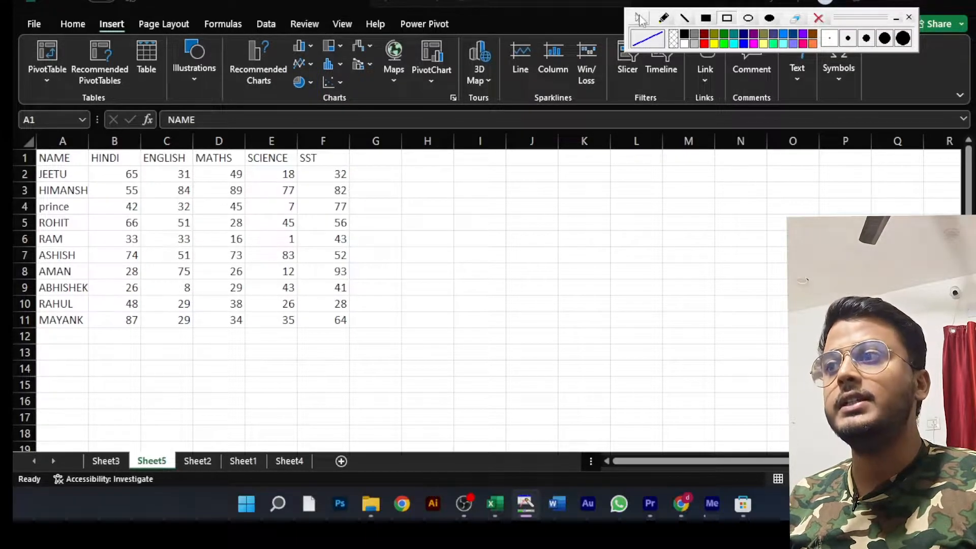
- Try a 2D pie chart of the whole marks table A1:F11, placed beside the data
click(62, 162)
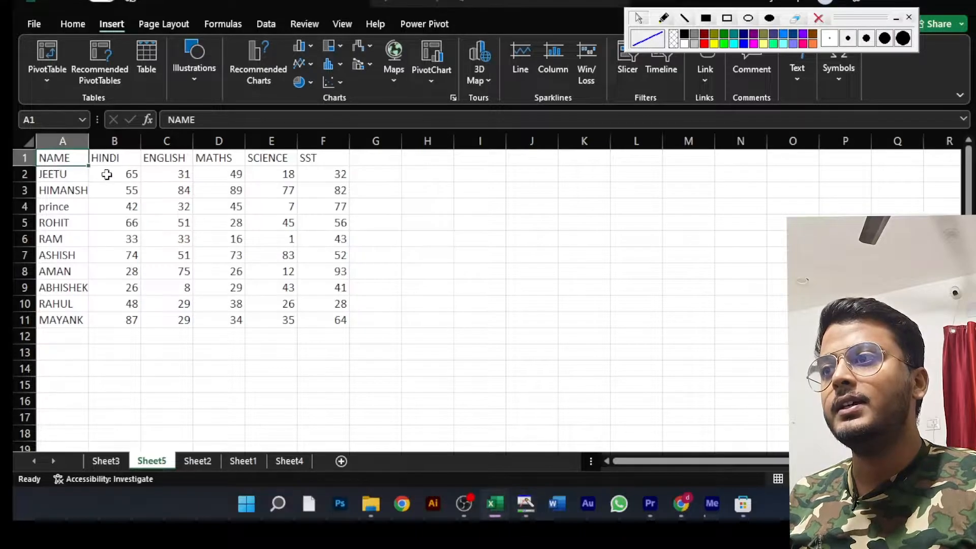
click(86, 181)
drag(74, 159, 314, 181)
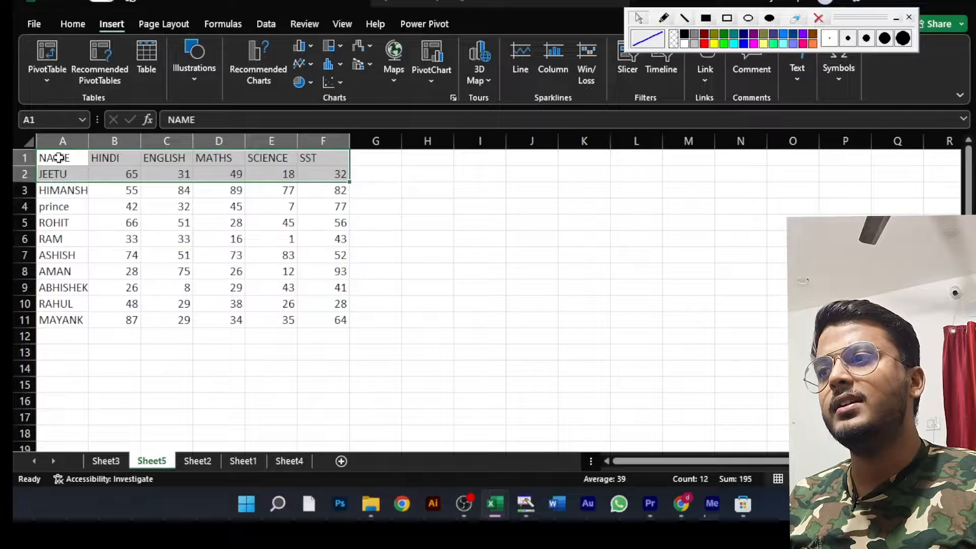
drag(58, 158, 312, 315)
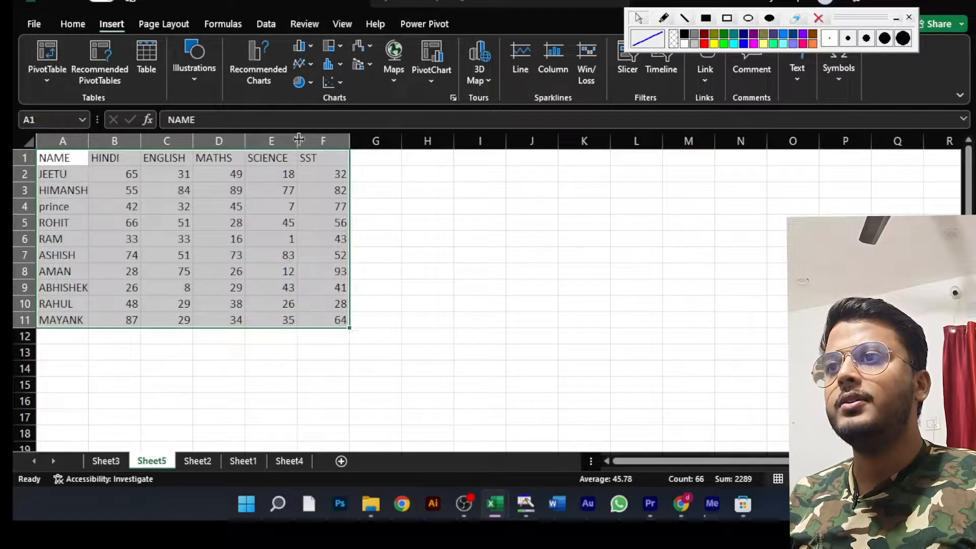
click(311, 82)
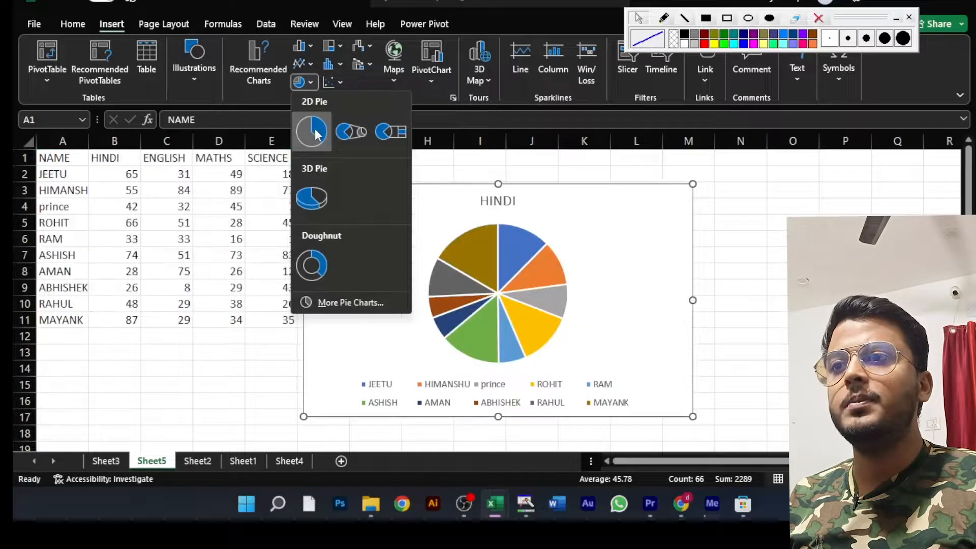
click(315, 133)
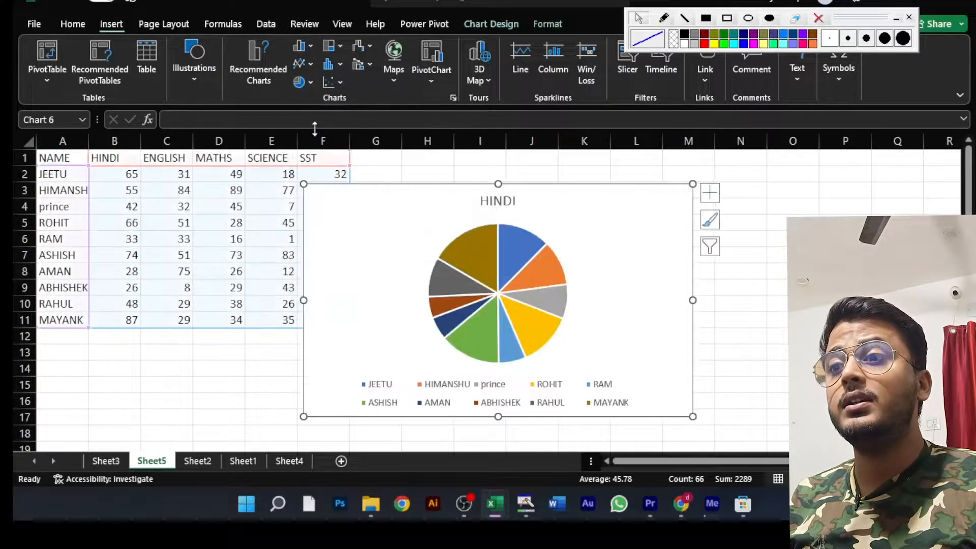
drag(537, 186, 610, 167)
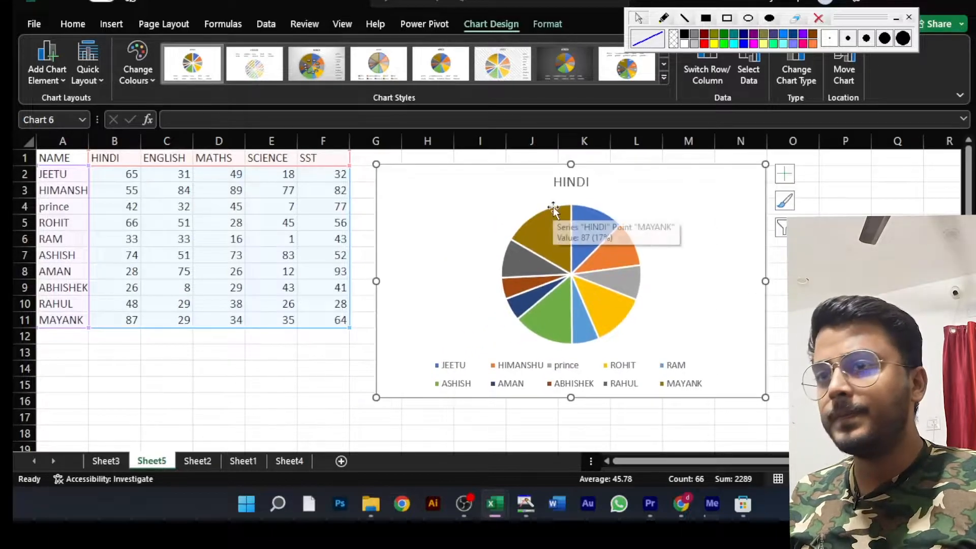
- Undo the move and insertion of the whole-table pie chart
key(ctrl+z)
key(ctrl+z)
click(494, 217)
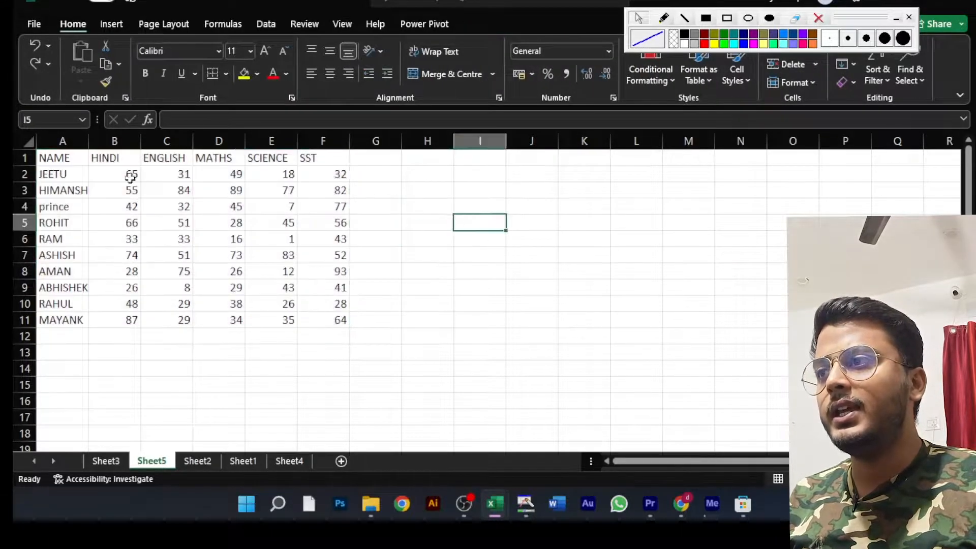
- Insert a 2D pie chart of the first student's marks from A1:F2 and place it beside the table
drag(57, 159, 325, 173)
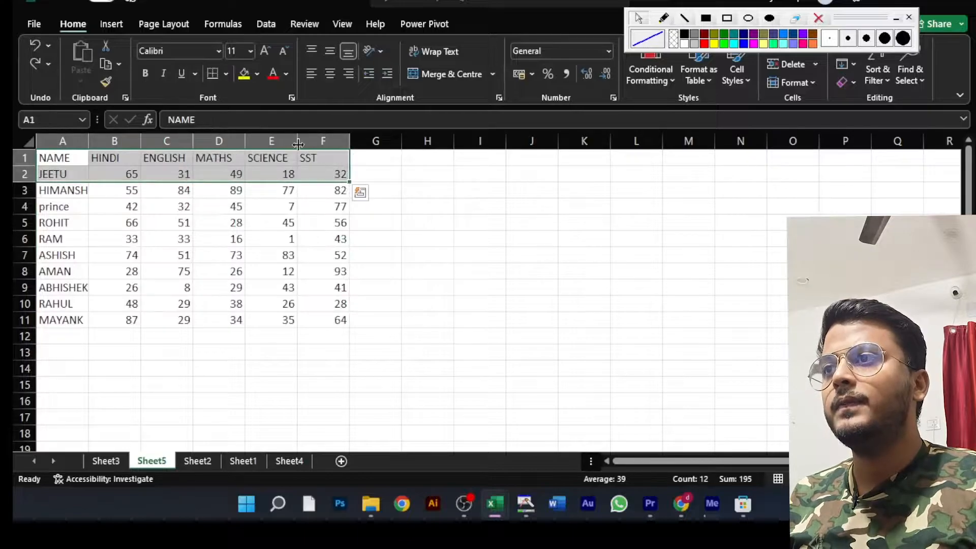
click(111, 23)
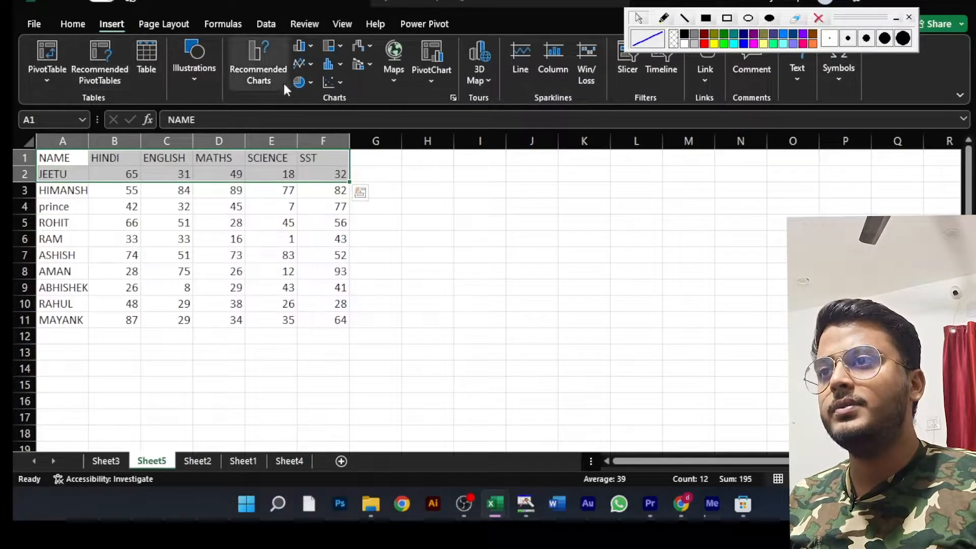
click(306, 83)
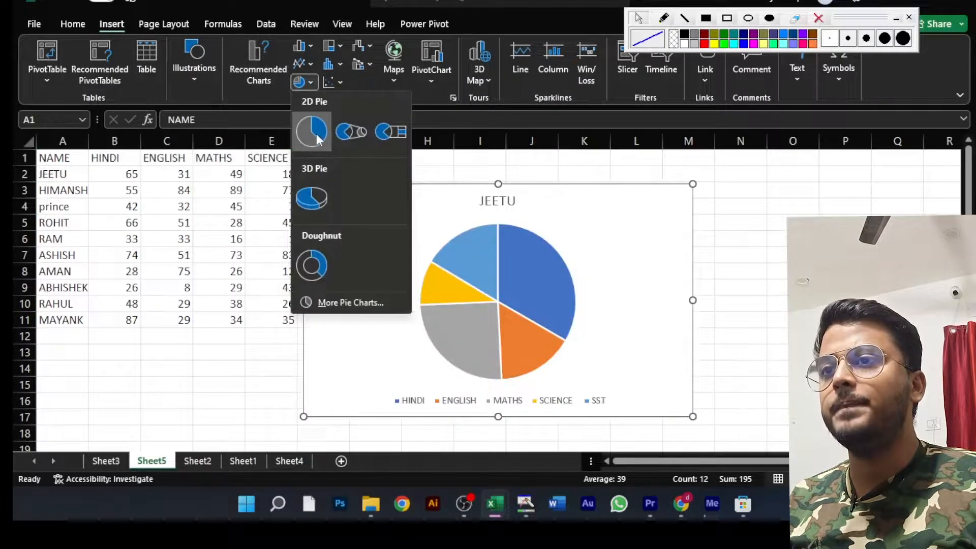
click(312, 133)
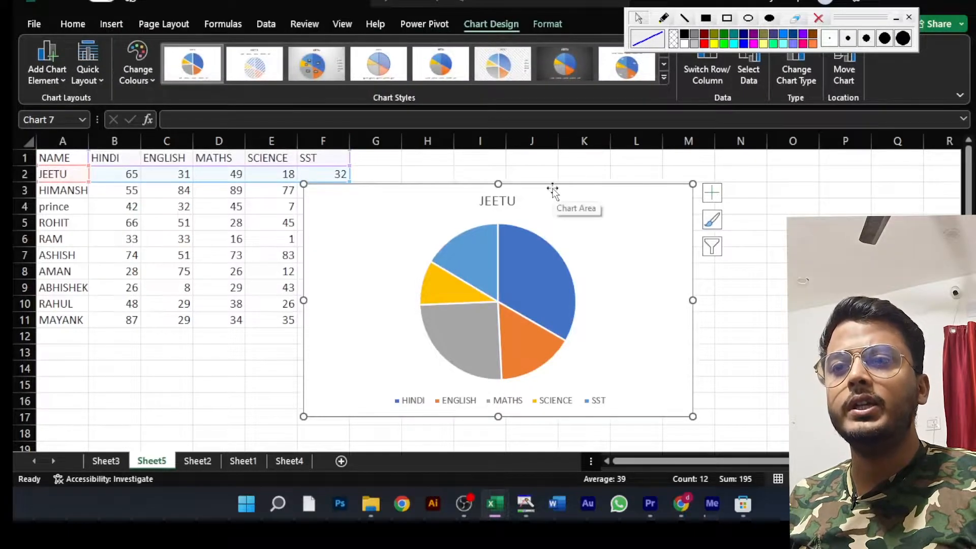
drag(553, 189, 643, 169)
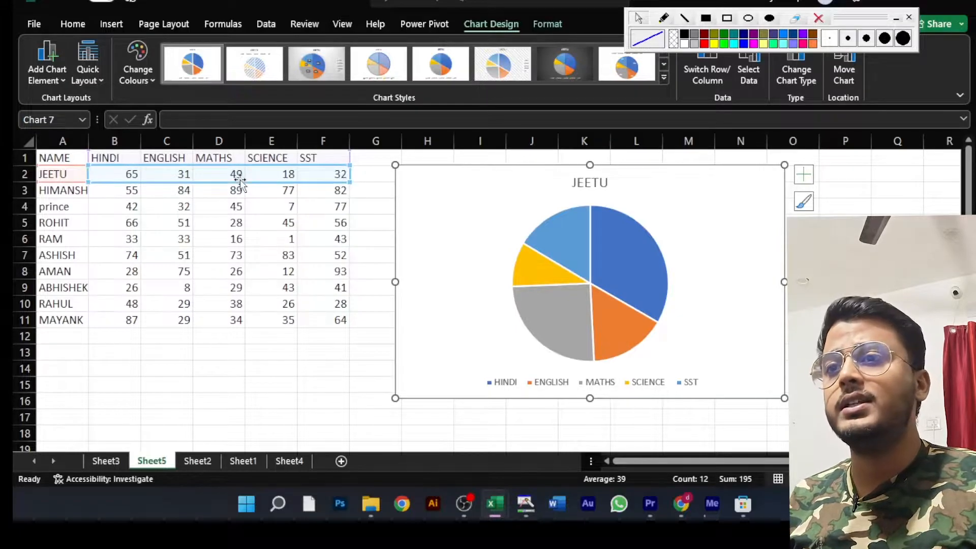
- Apply the grey gradient chart style with dark percentage labels and a side legend, and move the chart over to column J
click(323, 65)
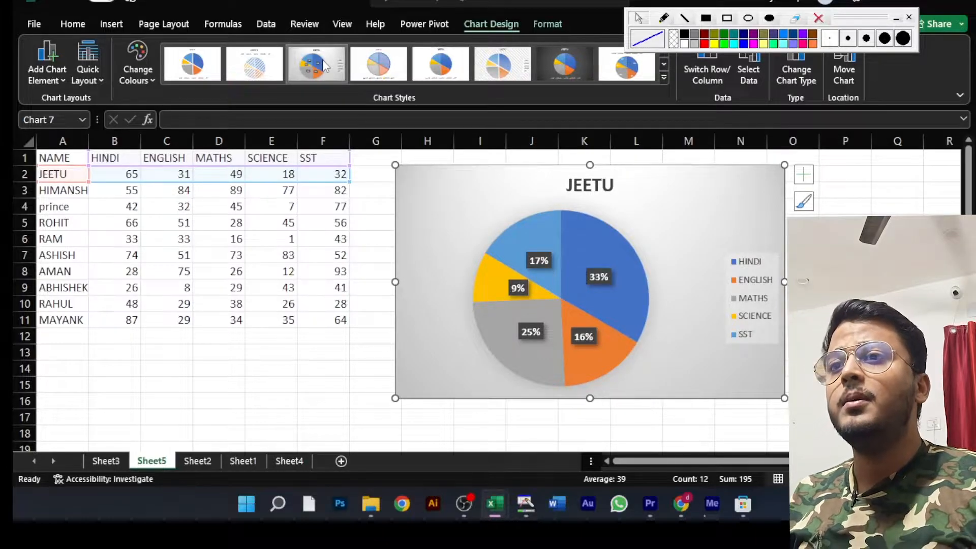
click(324, 66)
drag(508, 168, 619, 166)
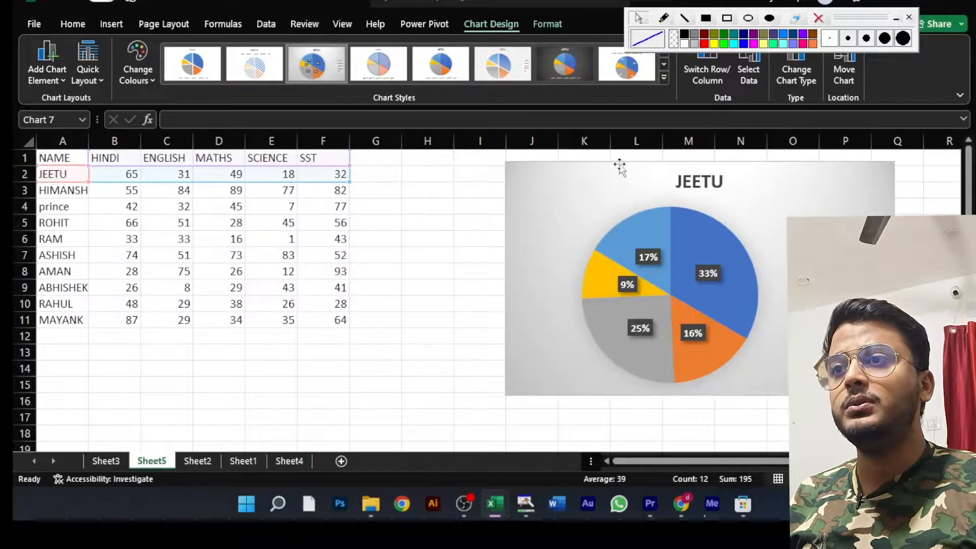
- Check the total of the first student's marks in B2:F2 against the Hindi mark in B2
click(367, 170)
drag(119, 176, 330, 174)
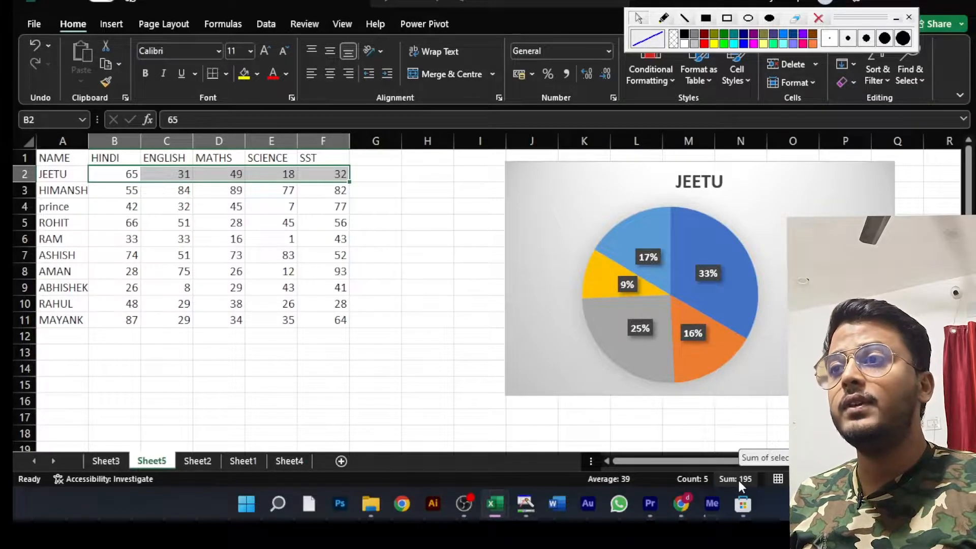
click(125, 175)
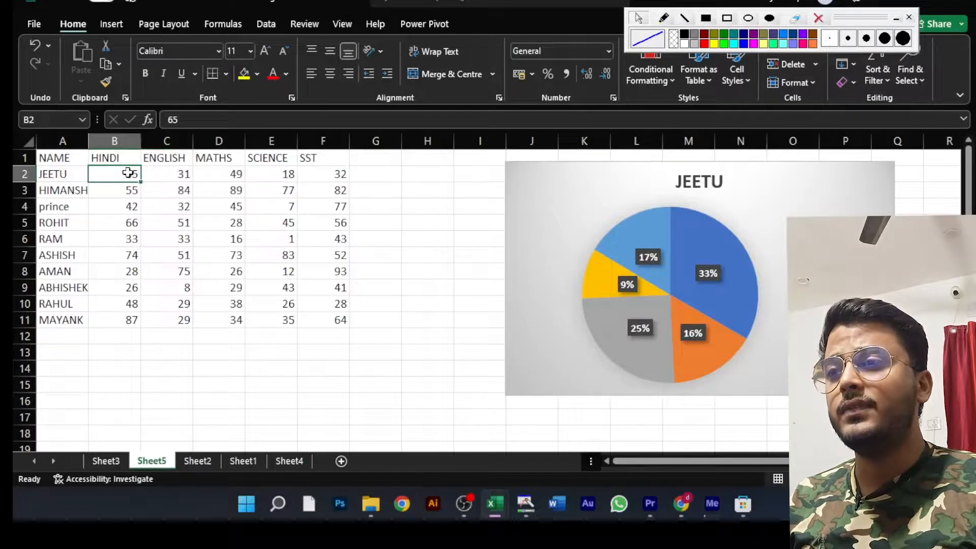
click(384, 173)
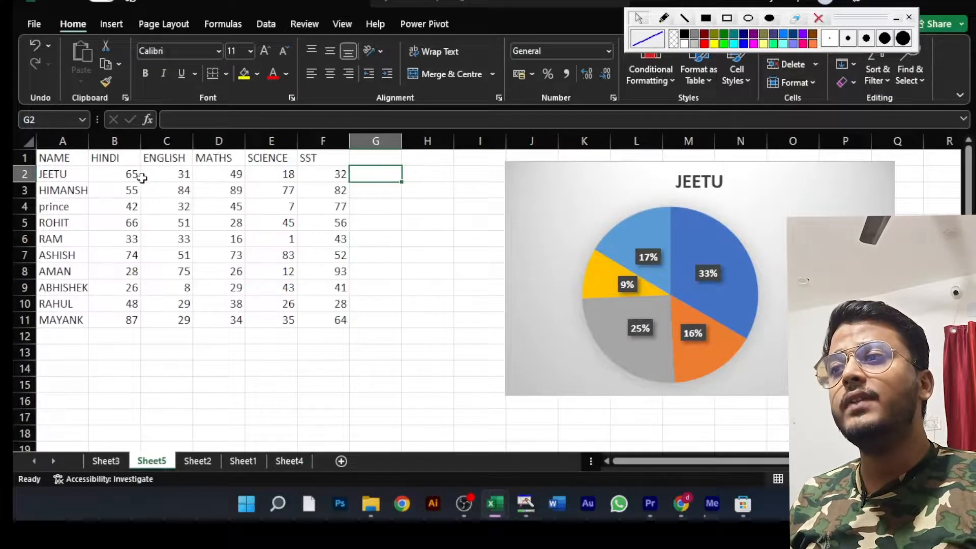
click(124, 173)
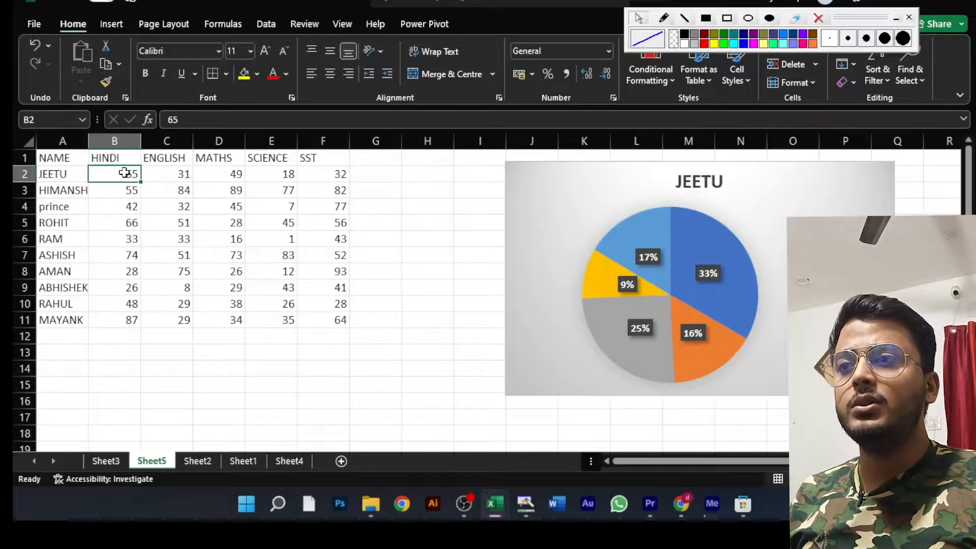
- Calculate the Hindi share of the first student's marks in G2 with =B2/195*100 and compare it with the Hindi slice
click(390, 177)
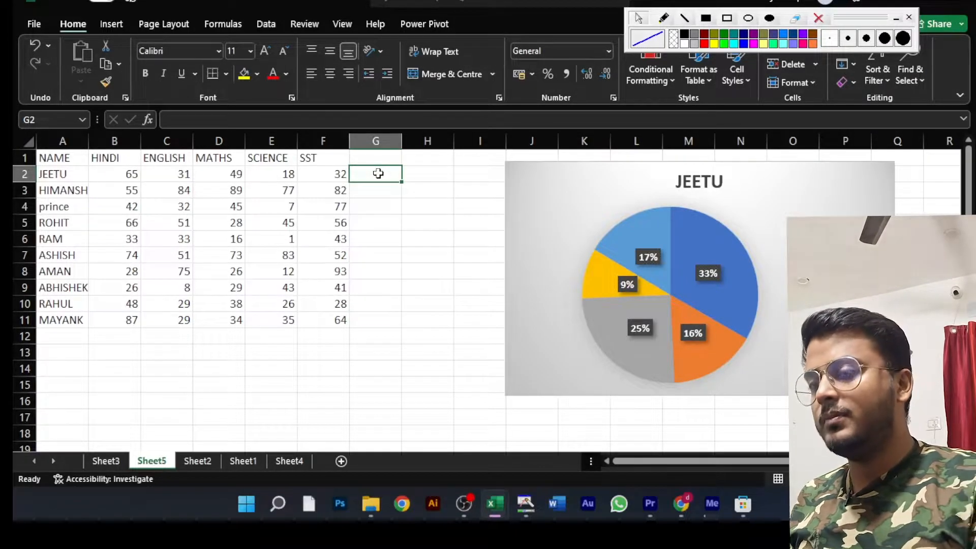
text(=)
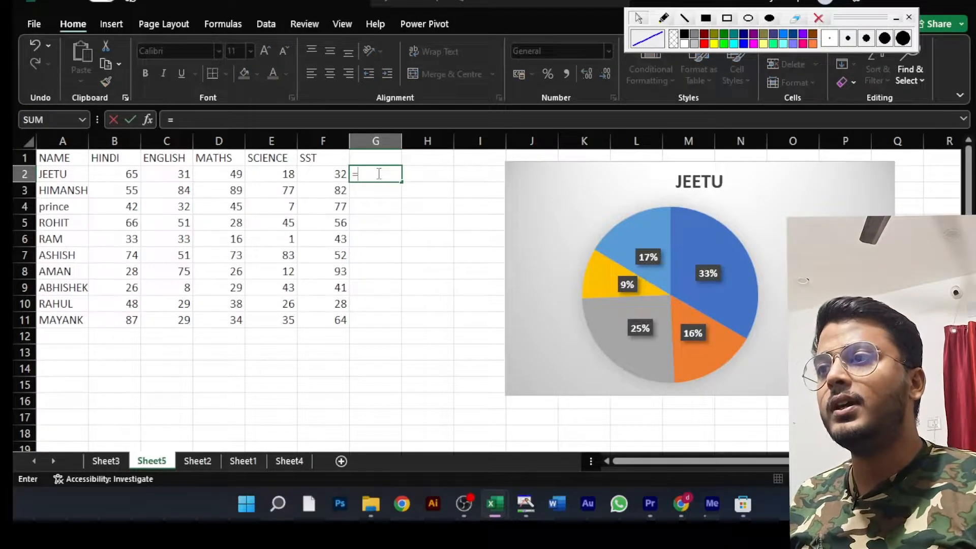
click(131, 176)
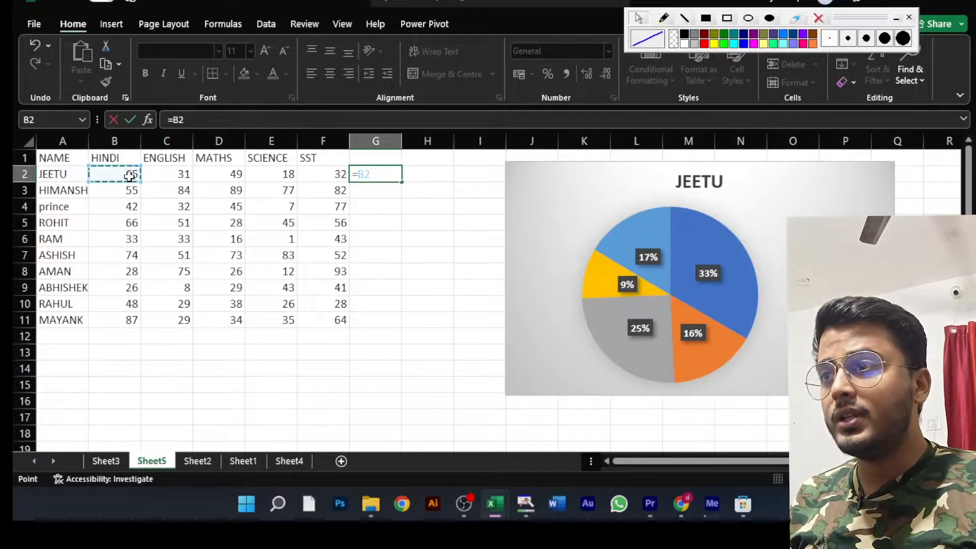
text(/)
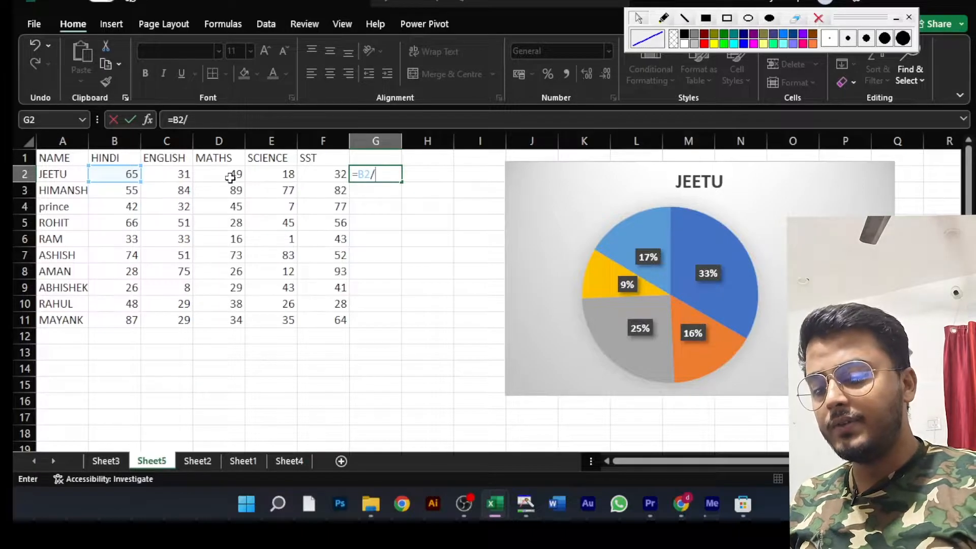
text(195*)
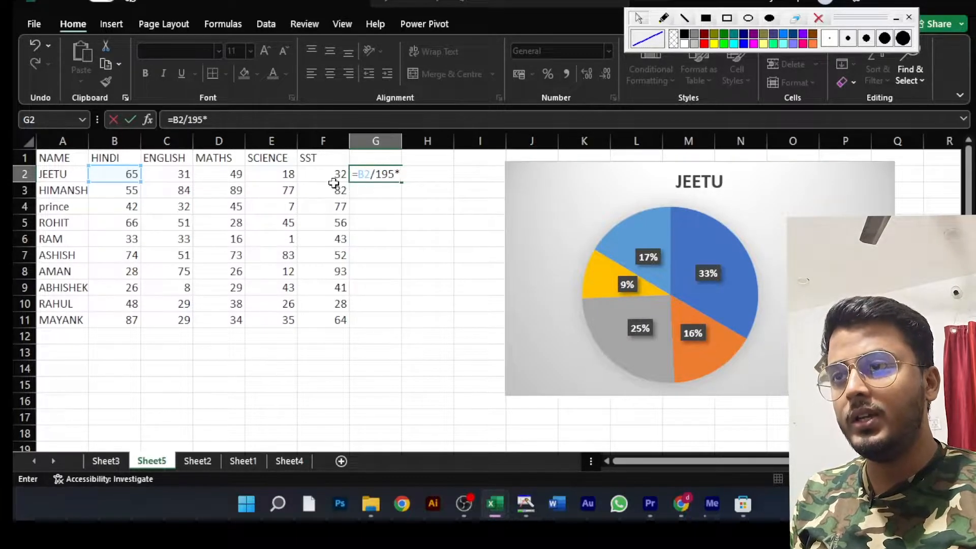
text(00)
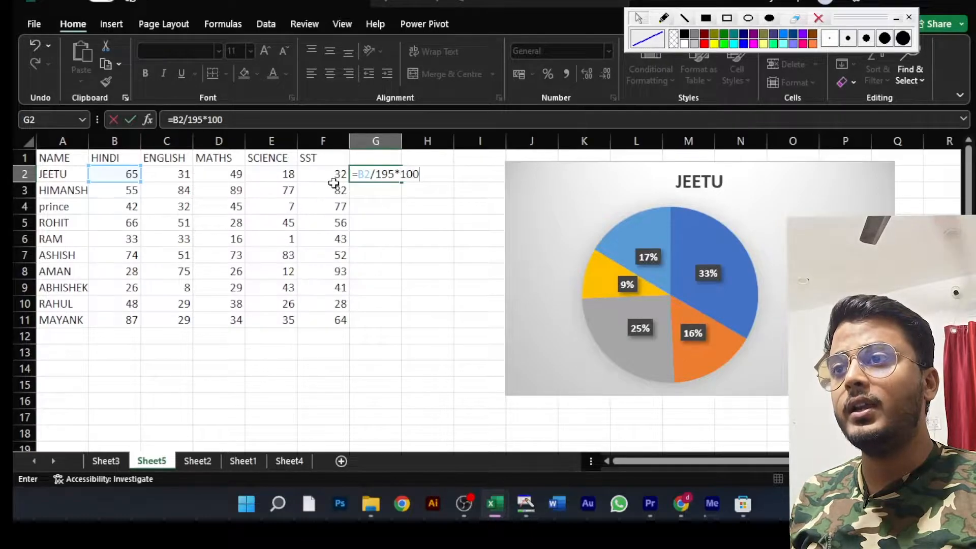
key(Return)
click(373, 171)
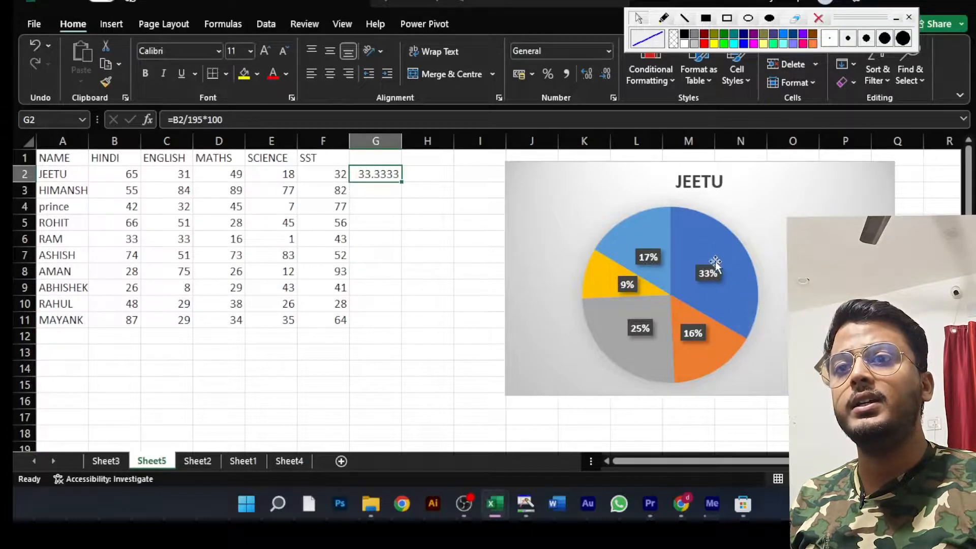
mouse_move(707, 262)
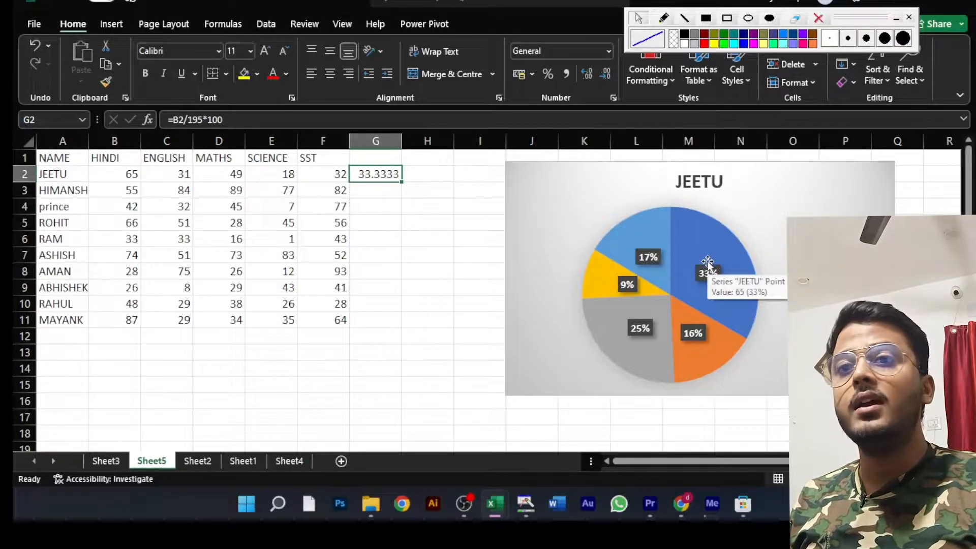
- Reposition the pie chart to start at column I and widen column A to fit the full student names
drag(572, 181, 473, 174)
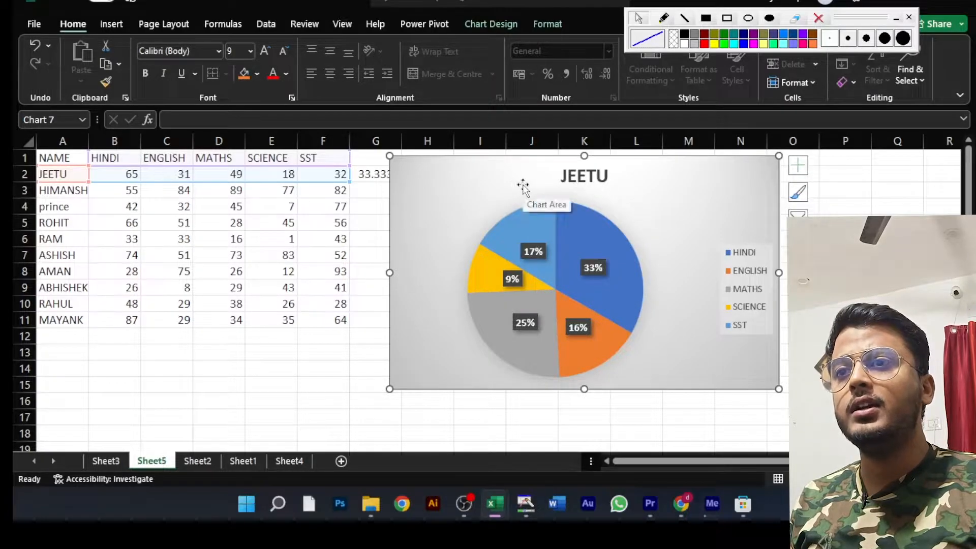
drag(514, 174, 601, 169)
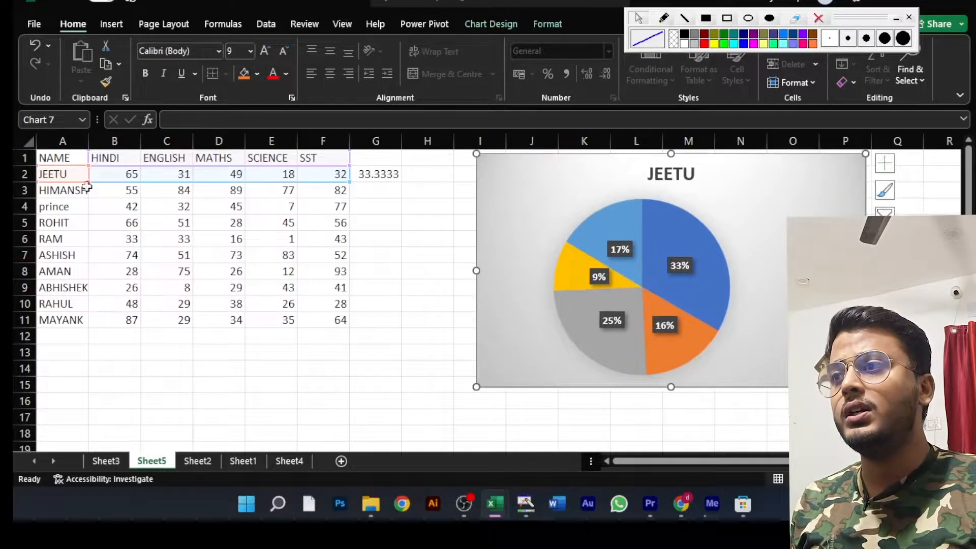
drag(86, 141, 102, 140)
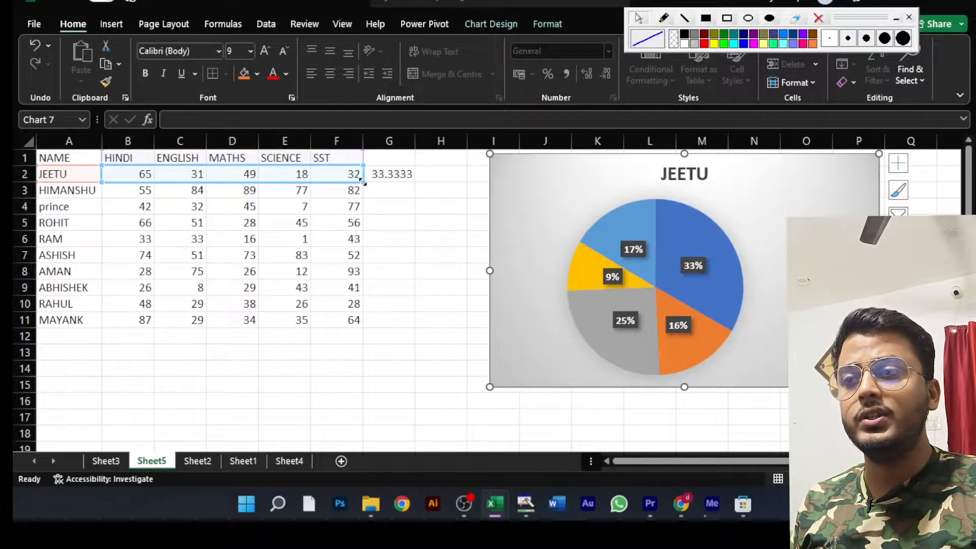
- Extend the pie chart's source data to all students through row 11 and move the chart over to column G
drag(362, 181, 358, 320)
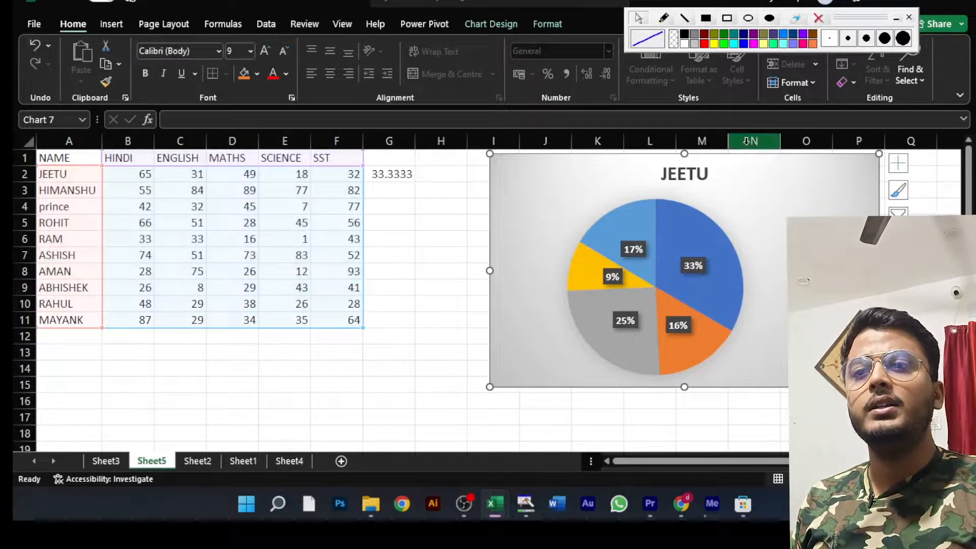
drag(788, 188, 677, 199)
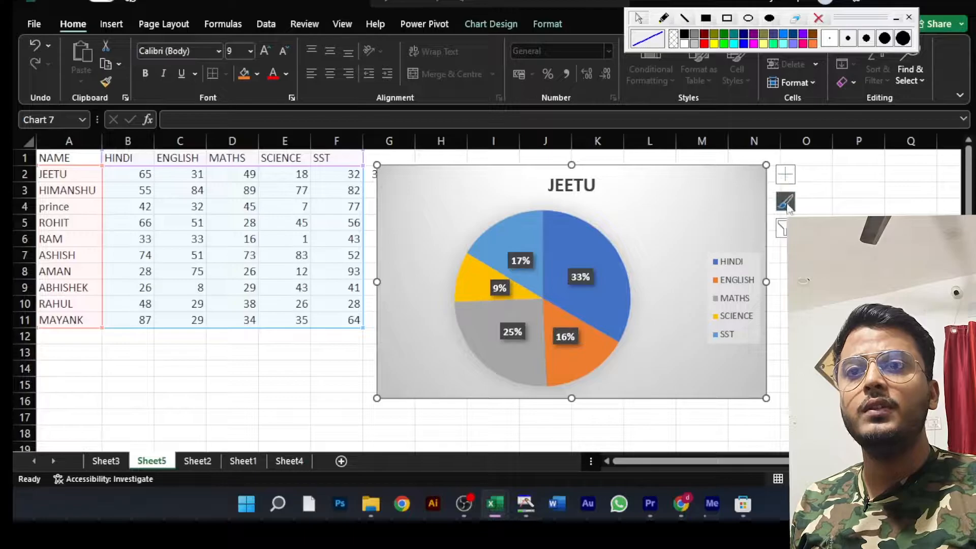
- Use the chart filter to plot the marks of the student in row 3 and finally those of the student in row 8
click(782, 228)
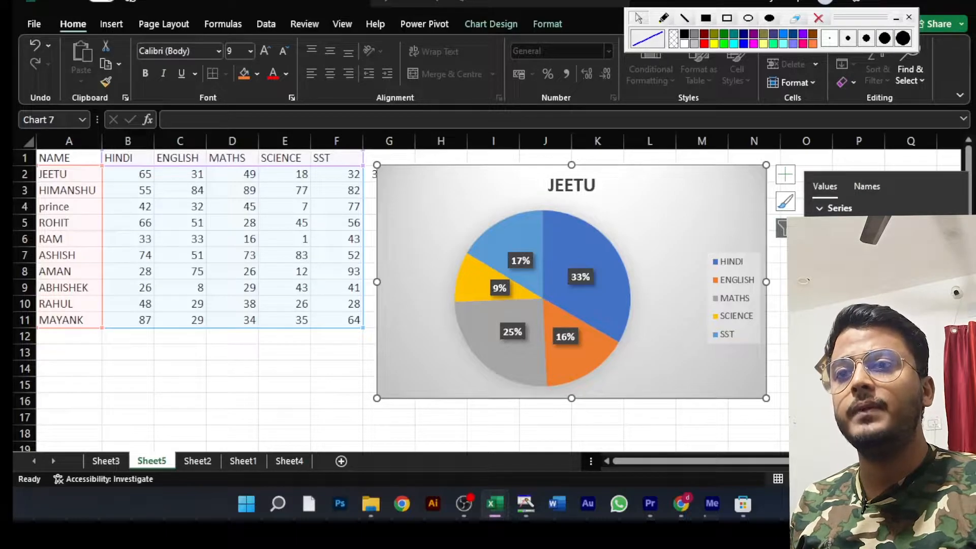
click(831, 405)
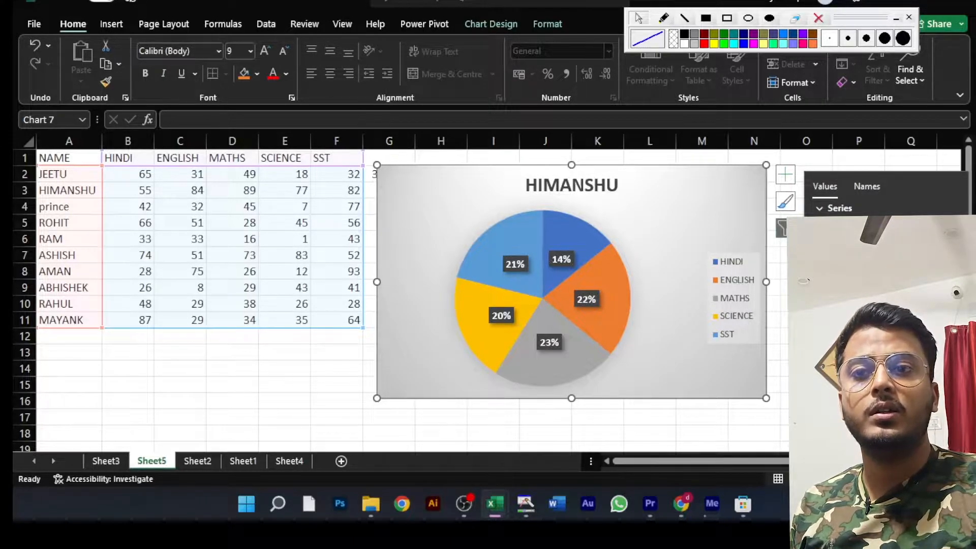
click(827, 452)
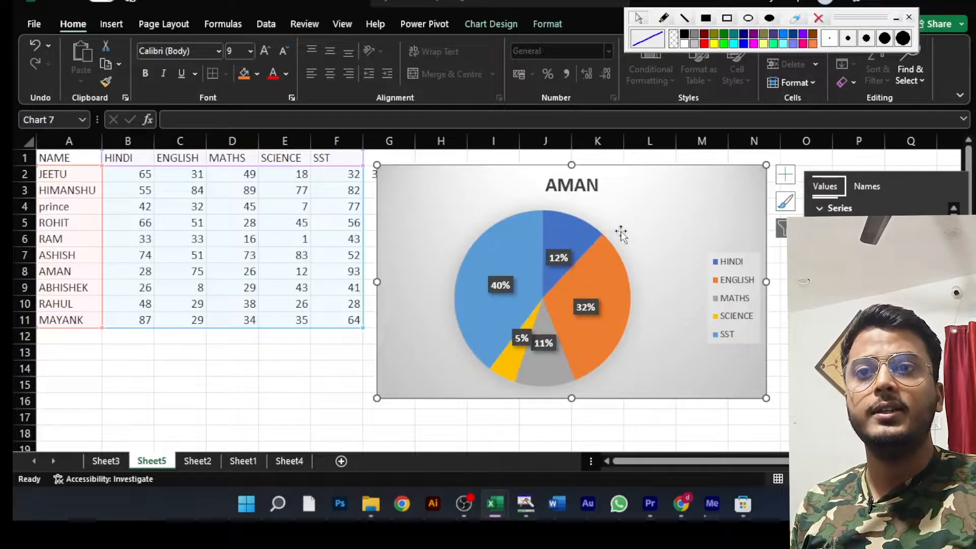
- Hide the pie chart's title and show it again
click(786, 175)
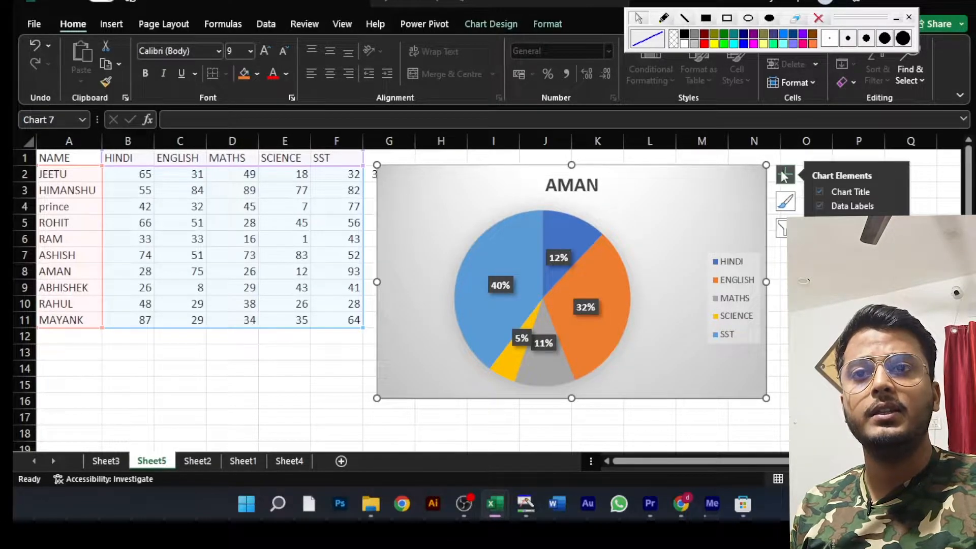
click(819, 194)
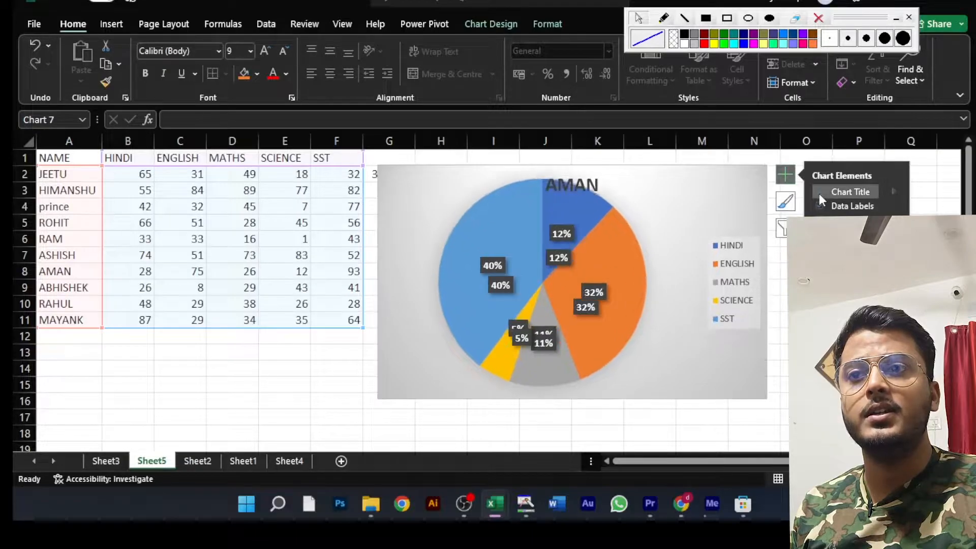
click(819, 194)
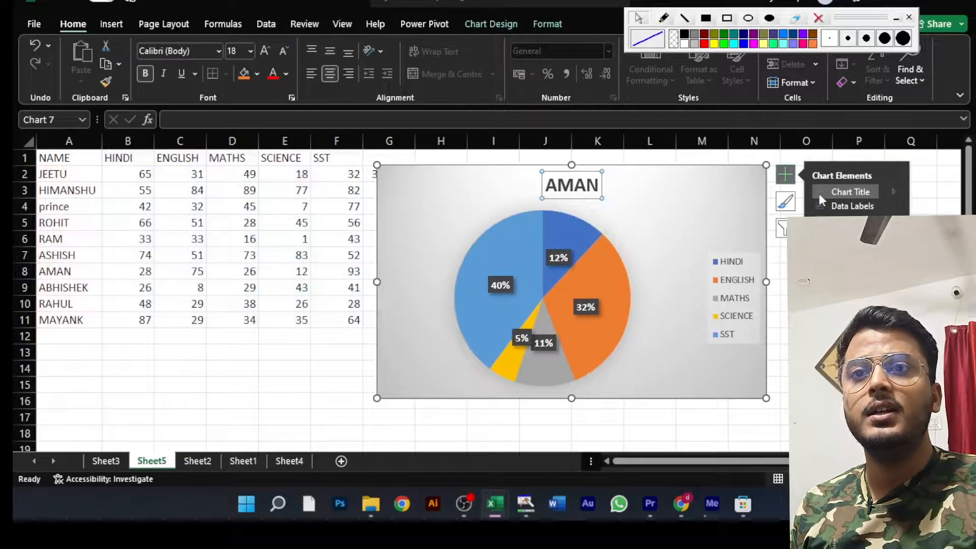
- Toggle the pie chart's data labels and legend off and on again
click(818, 206)
click(818, 208)
click(817, 208)
click(818, 207)
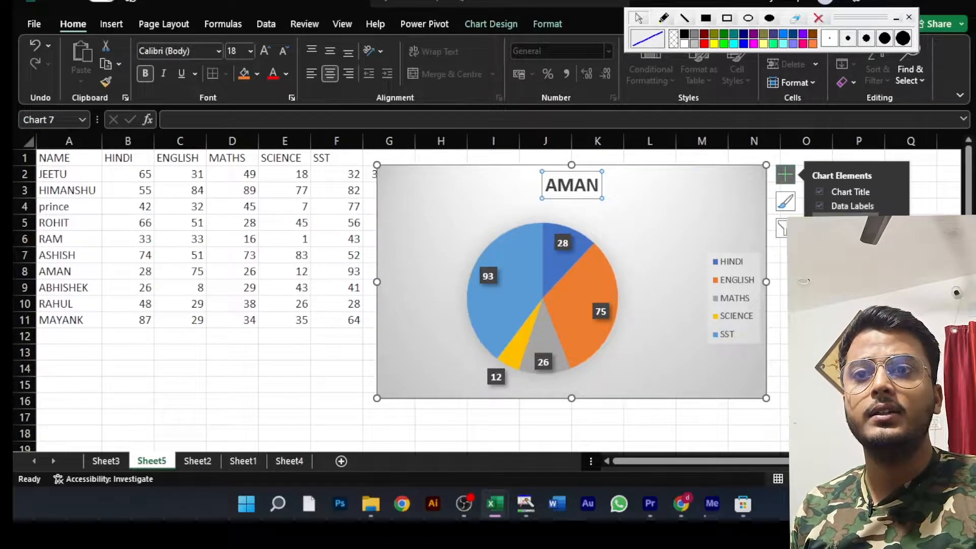
click(818, 220)
click(818, 220)
click(818, 220)
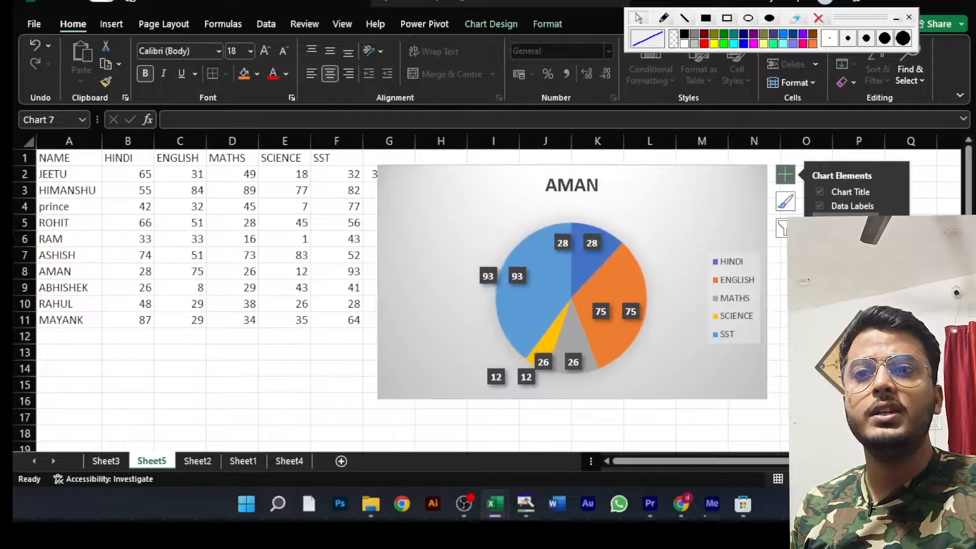
click(818, 220)
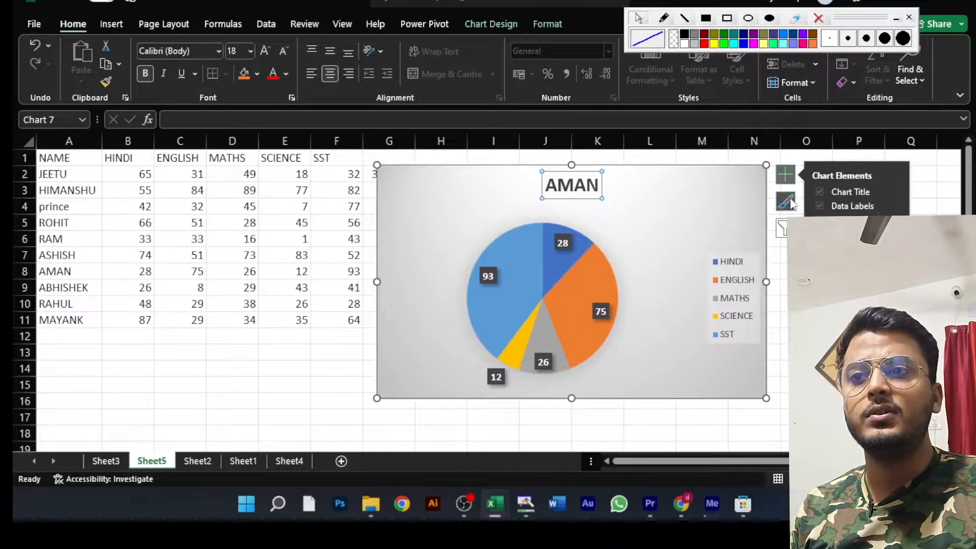
- Undo the chart element changes to bring back the percentage labels, keeping the chart title shown
click(806, 255)
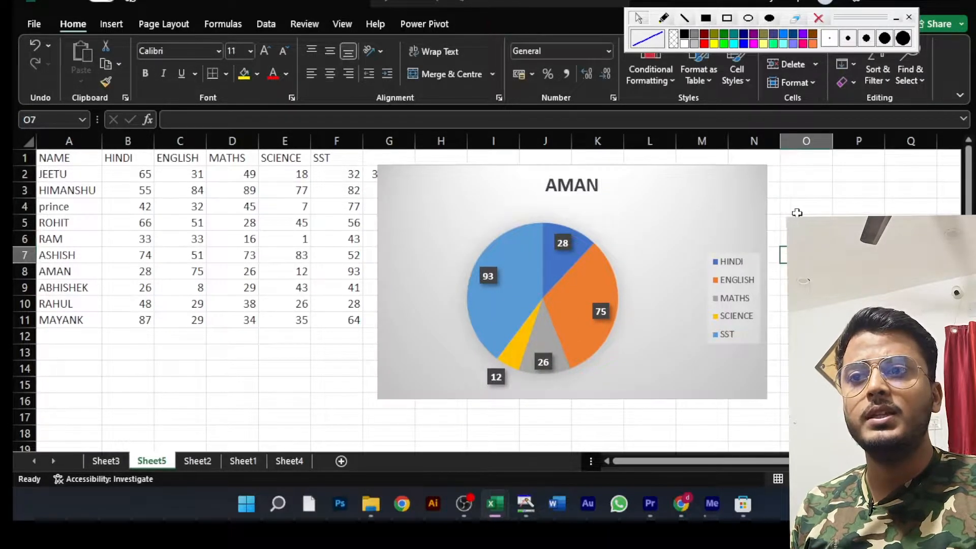
click(637, 204)
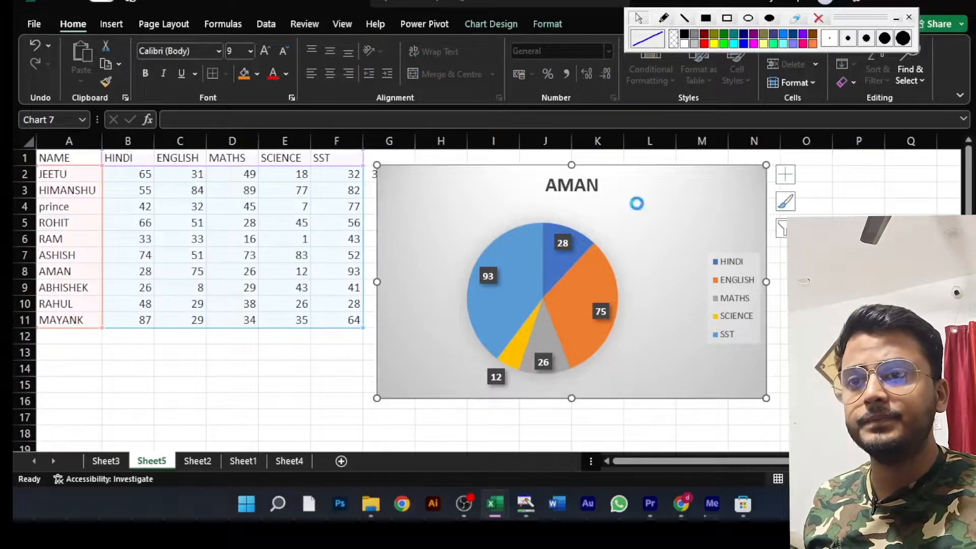
key(ctrl+z)
key(ctrl+z)
key(ctrl+z)
key(ctrl+z)
key(ctrl+z)
key(ctrl+z)
key(ctrl+z)
key(ctrl+z)
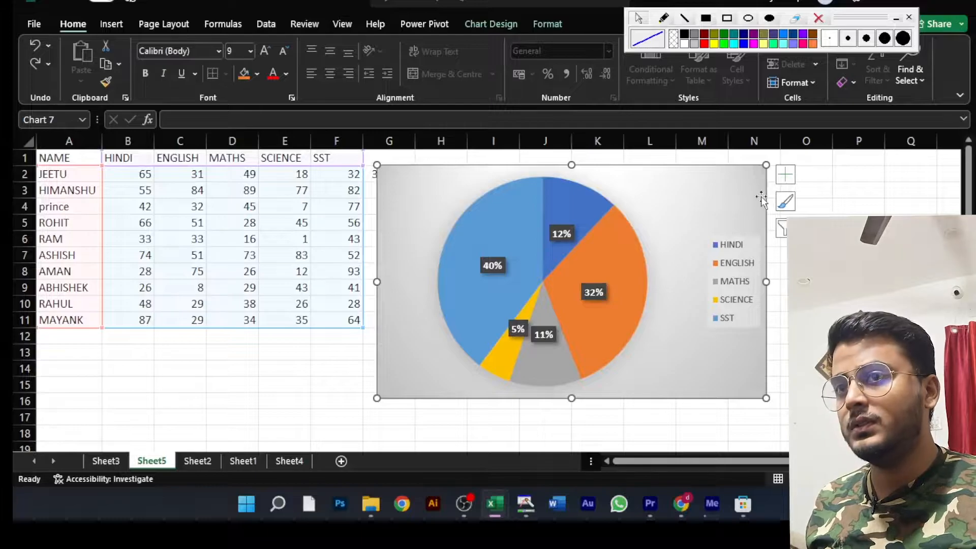
key(ctrl+y)
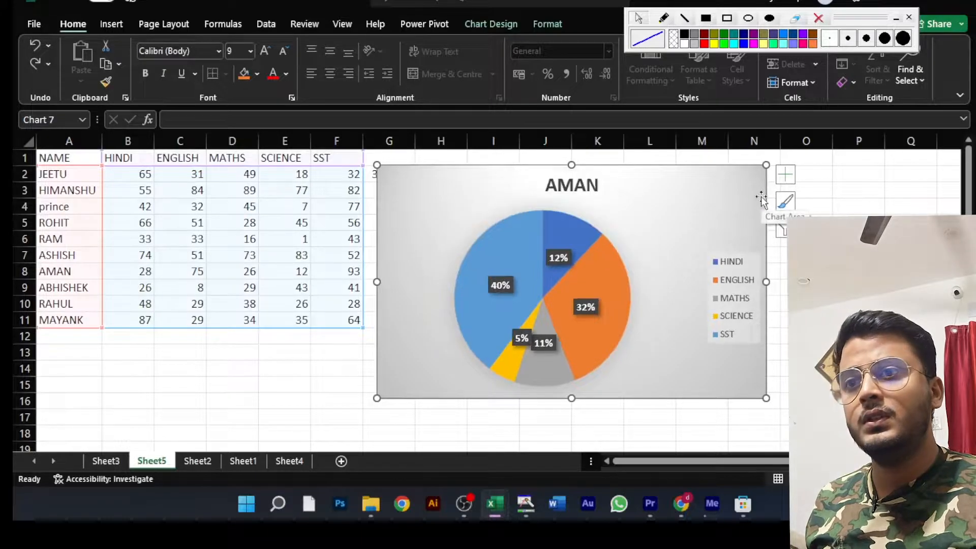
- Preview the alternative chart styles and colour schemes for the pie chart without applying any
click(789, 205)
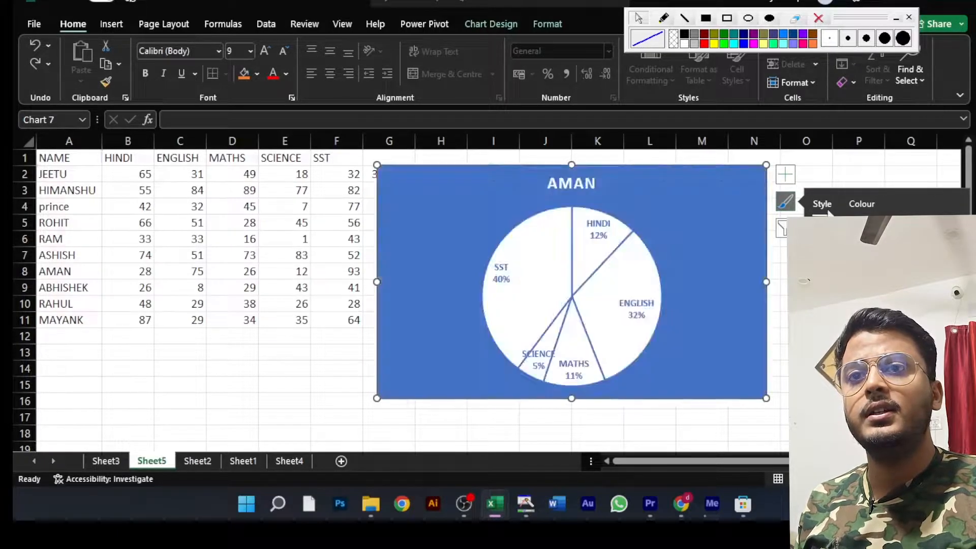
click(874, 203)
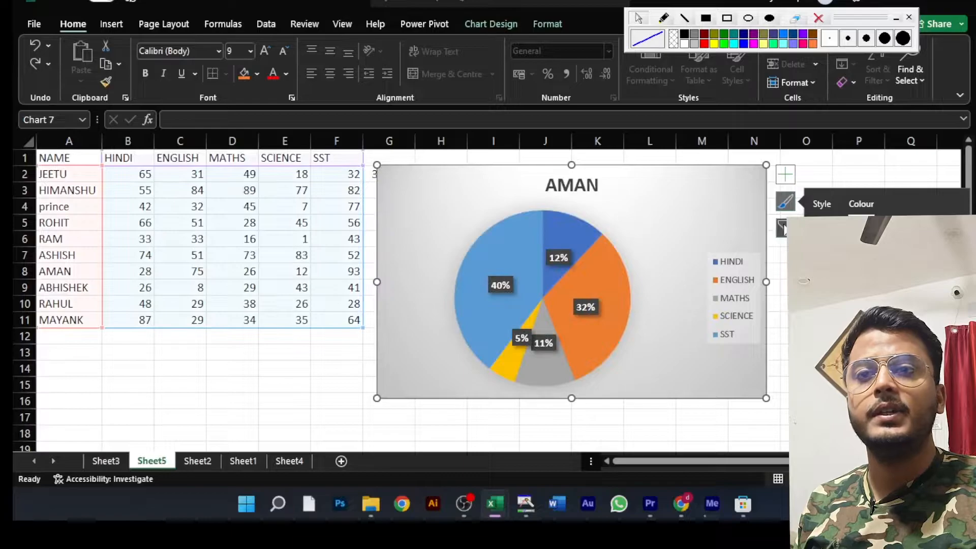
click(839, 163)
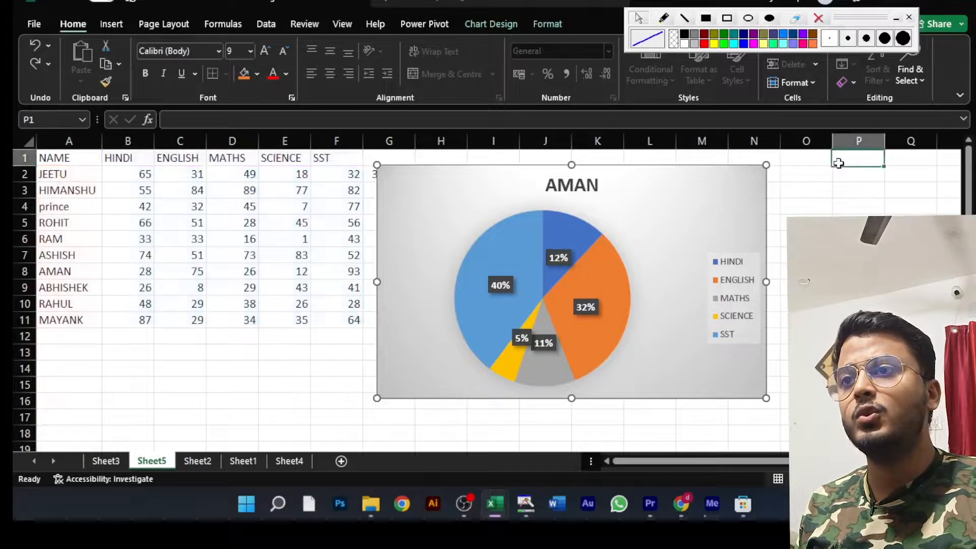
- Select the pie chart and examine the shape fill options available for its chart area
click(482, 188)
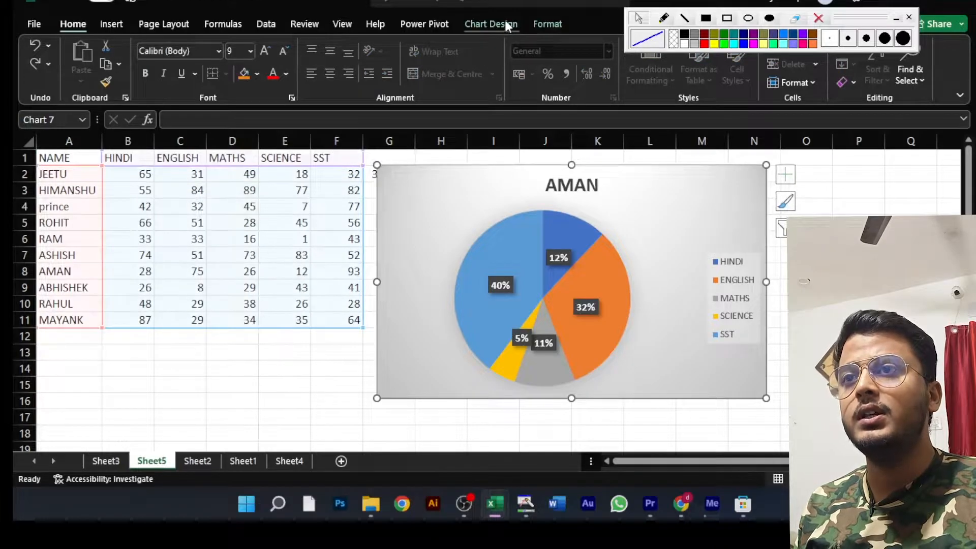
click(559, 24)
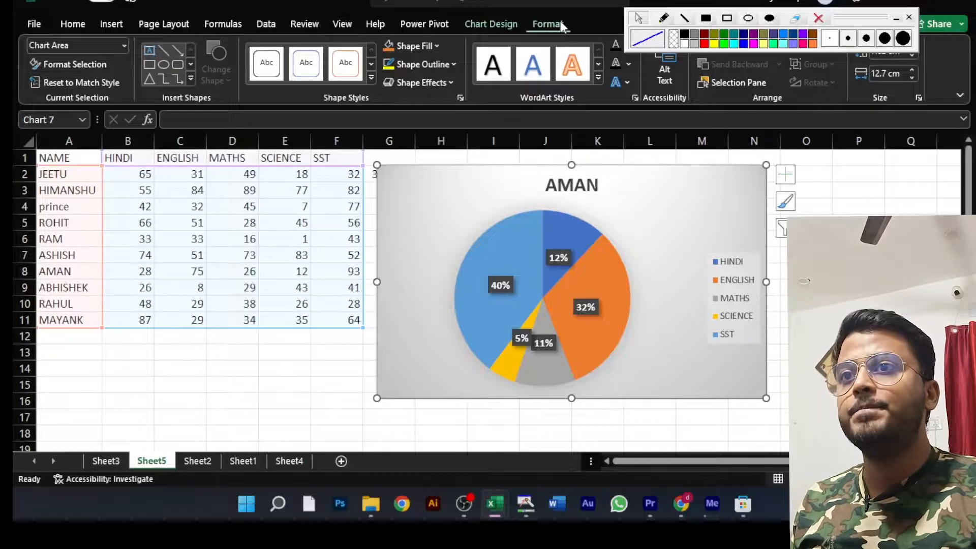
click(436, 47)
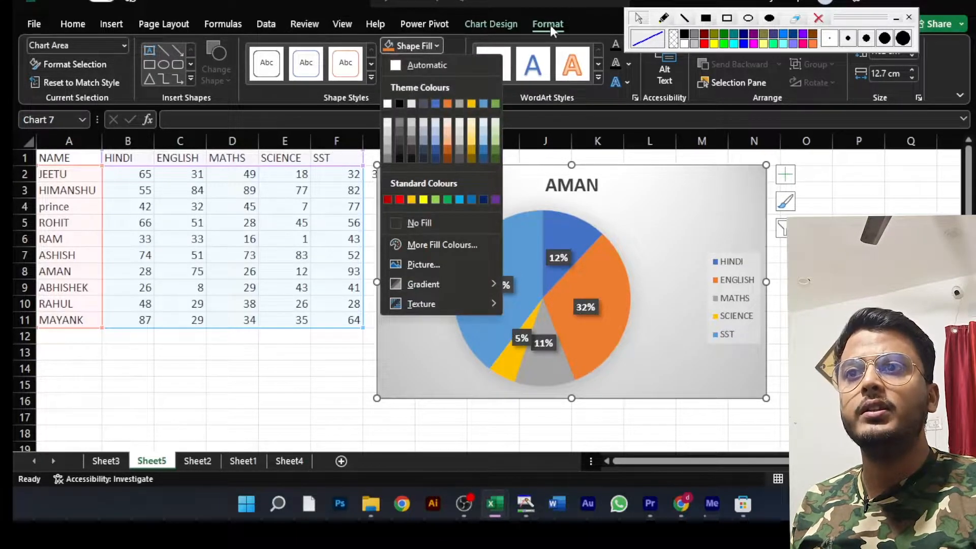
click(656, 199)
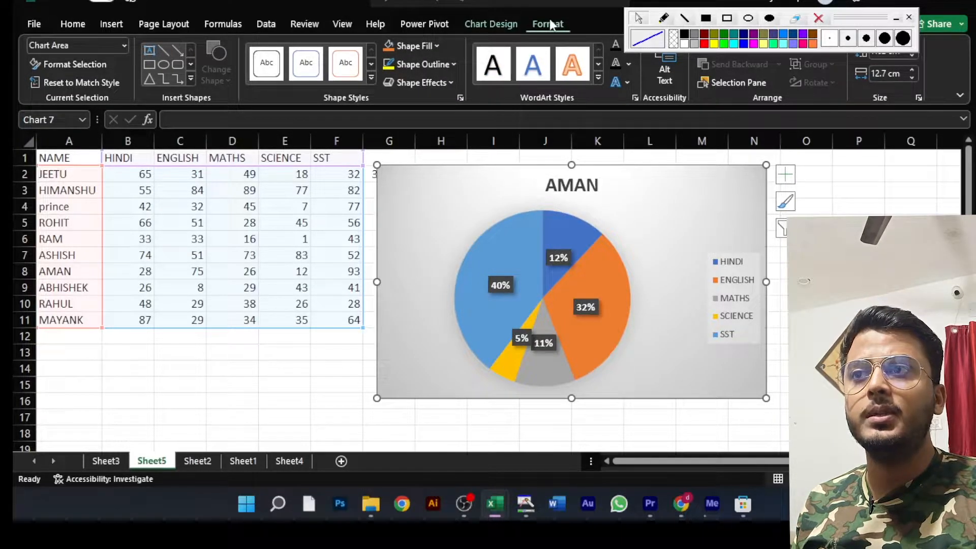
- Try filling the chart area with the picture 81QxbEByvWL._UX625_ from the Downloads folder and undo the fill
click(438, 46)
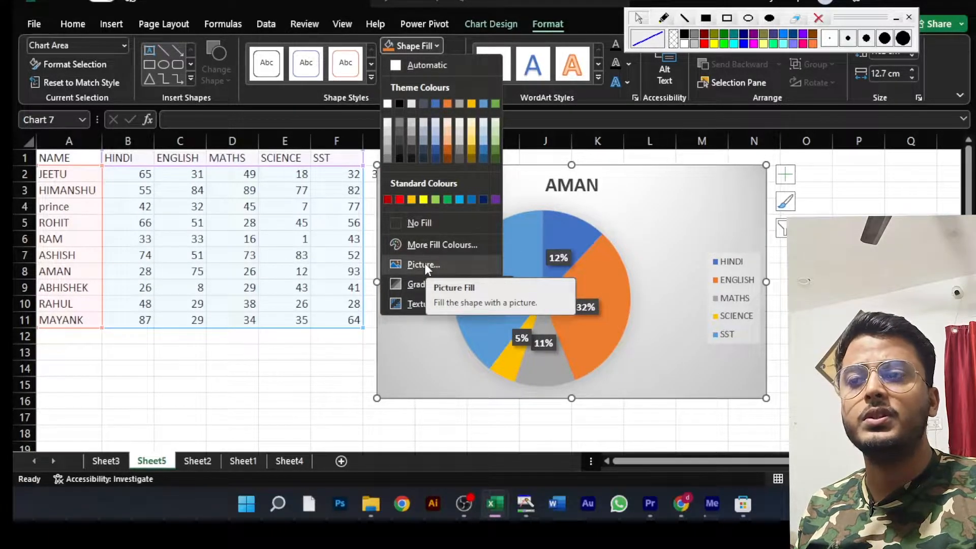
click(425, 263)
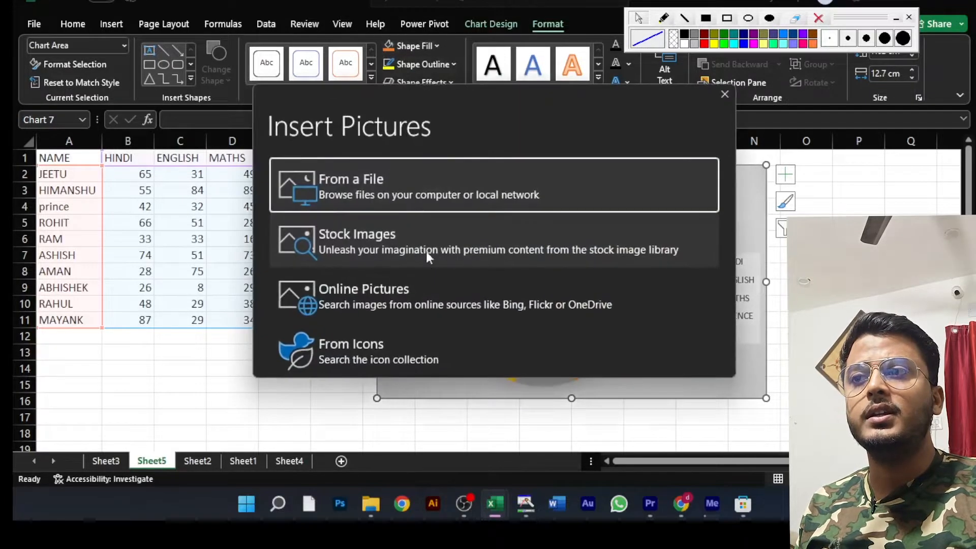
click(395, 188)
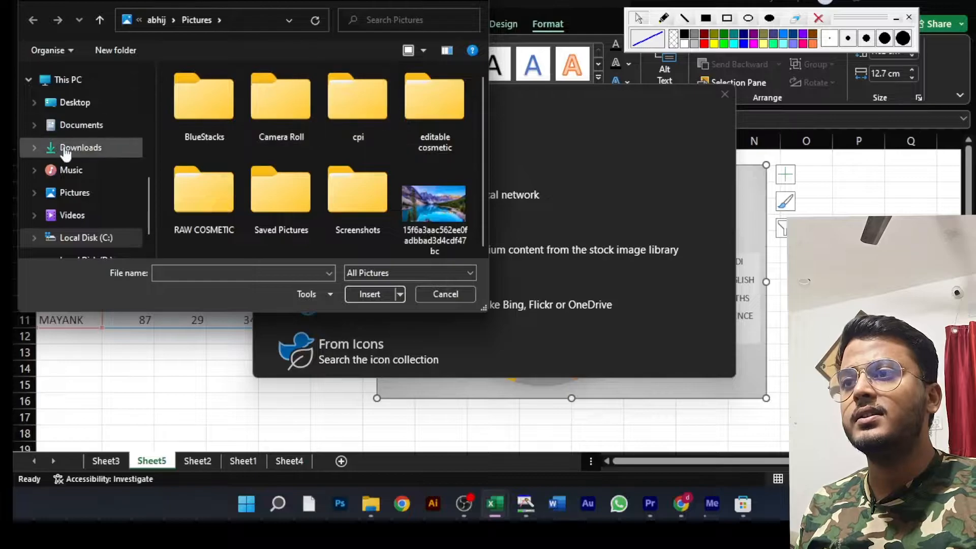
click(81, 148)
drag(481, 78, 476, 216)
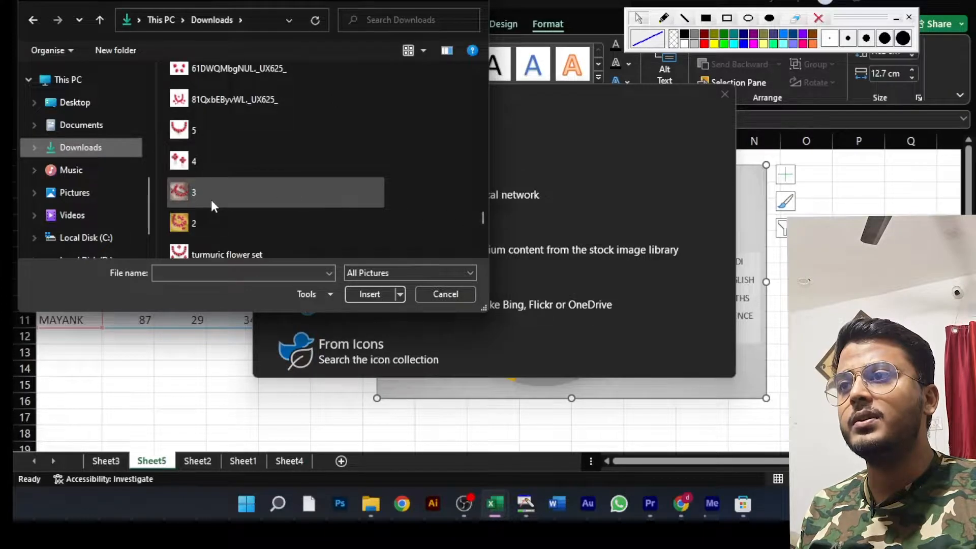
click(218, 99)
click(375, 294)
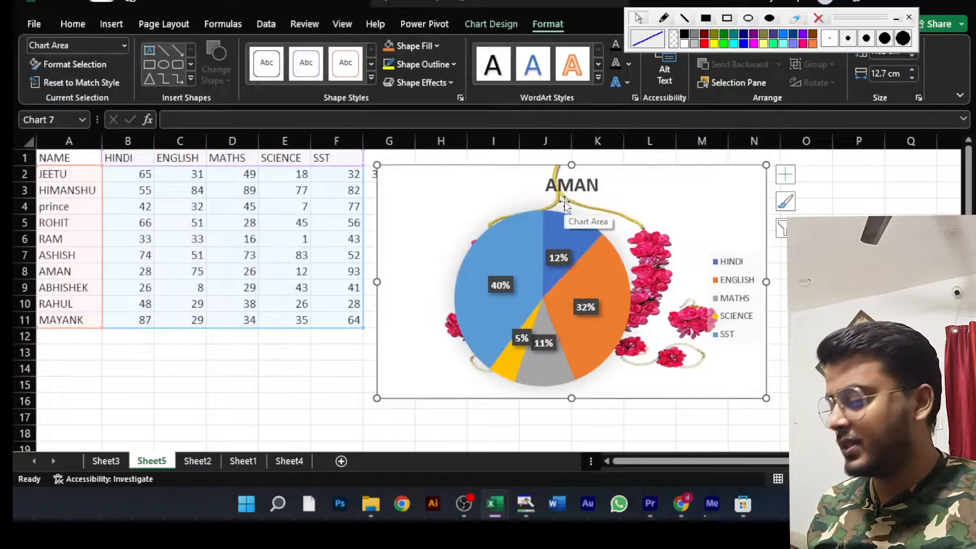
key(ctrl+z)
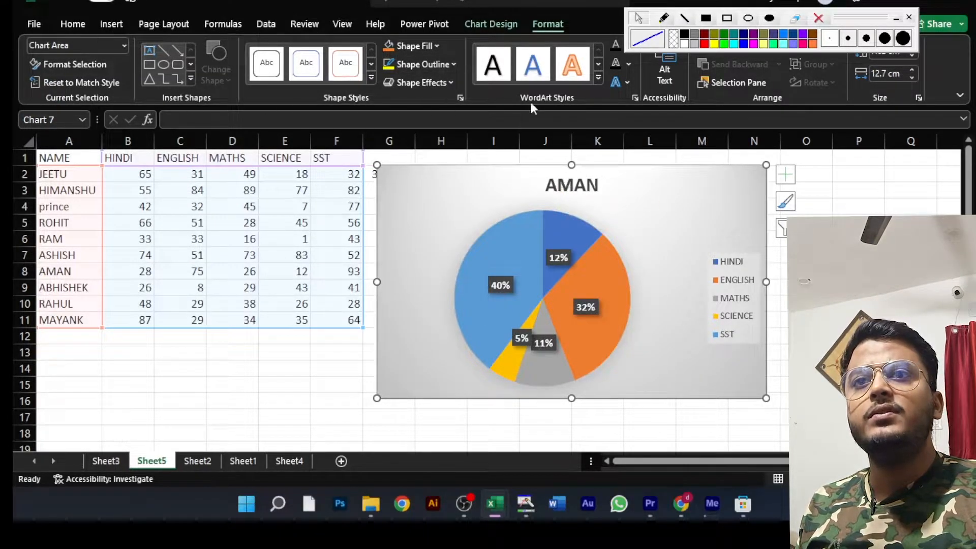
- Move the floating drawing toolbar clear of the size settings and resize the chart to 7.5 cm high and 12.5 cm wide
mouse_move(839, 19)
mouse_down()
mouse_move(896, 163)
mouse_move(954, 135)
mouse_up()
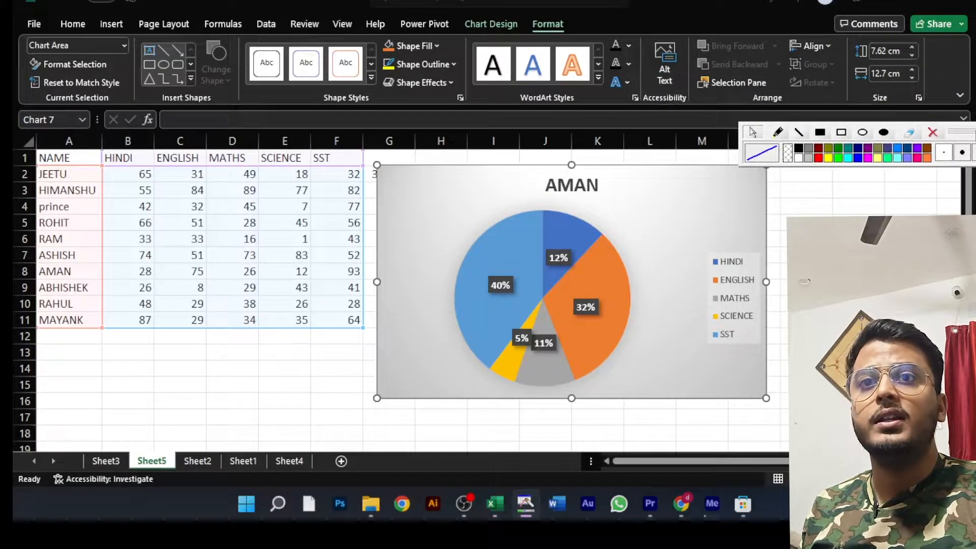
click(912, 47)
click(911, 47)
click(911, 54)
click(910, 53)
click(910, 53)
click(911, 53)
click(911, 70)
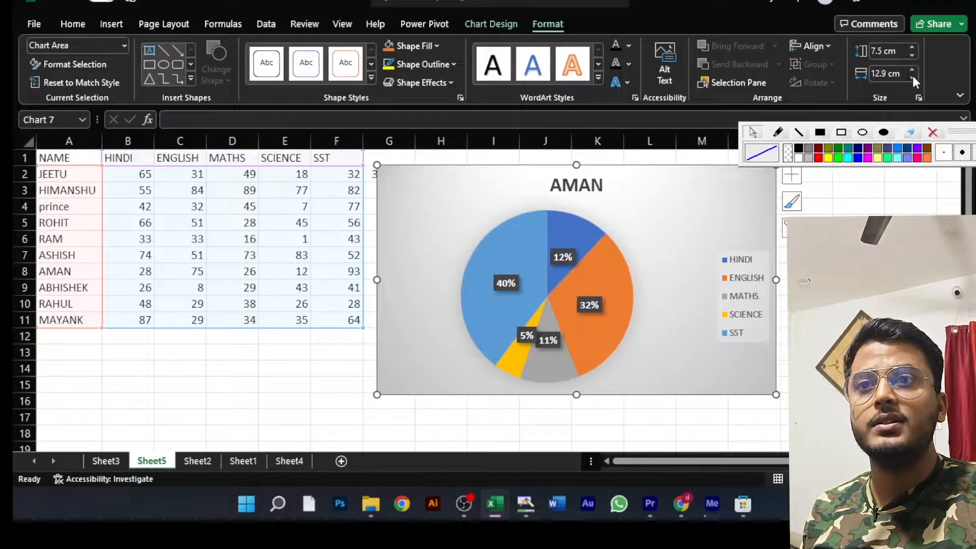
click(913, 75)
click(913, 75)
click(913, 75)
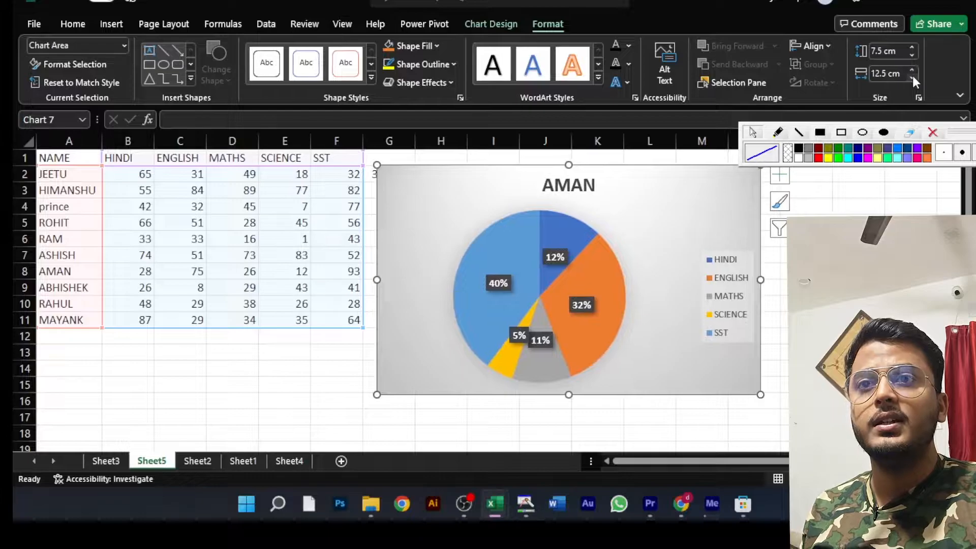
- List the sheet's objects in the Selection Pane and toggle the pie chart's visibility off and back on
click(826, 45)
click(827, 45)
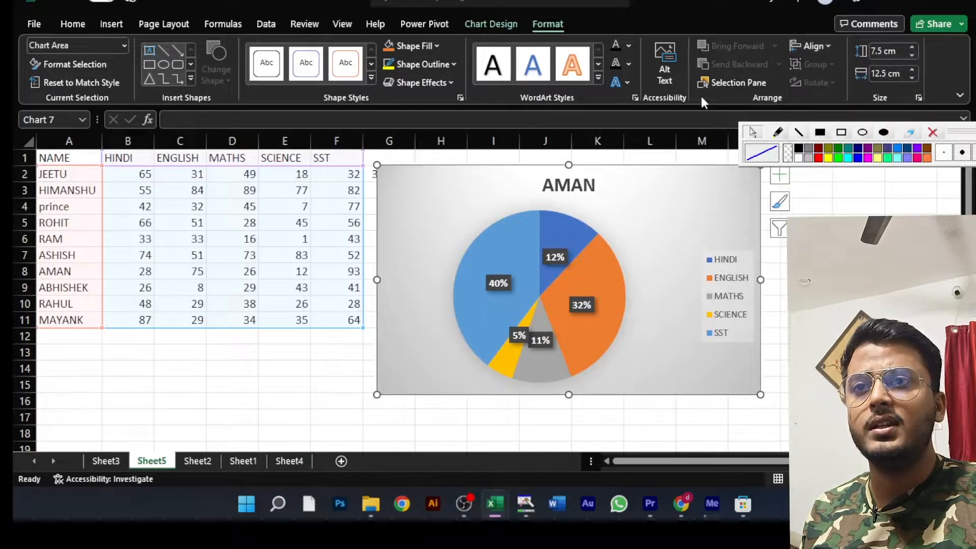
click(747, 81)
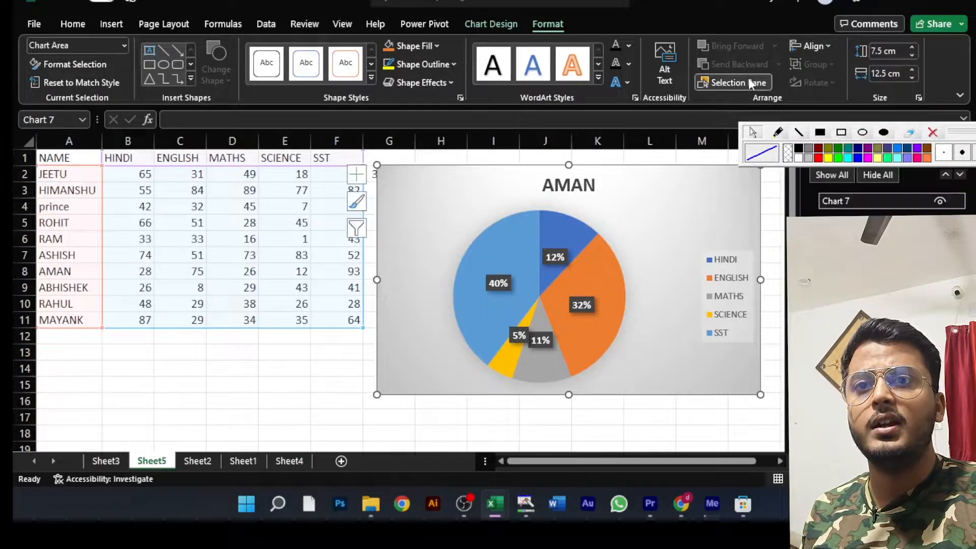
click(940, 200)
click(940, 201)
click(940, 201)
click(940, 200)
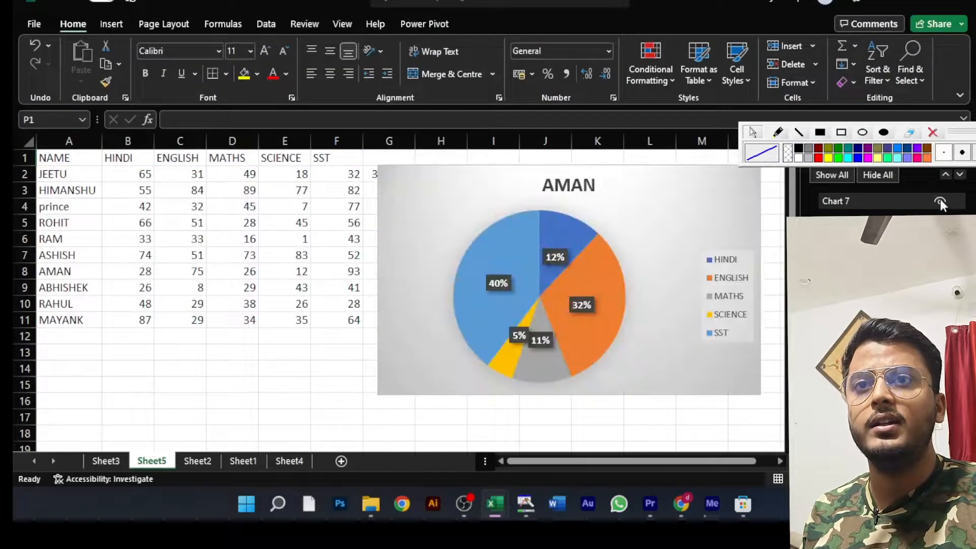
- Select the pie chart and examine the text fill, text outline and text effects options available for it
click(674, 208)
click(549, 23)
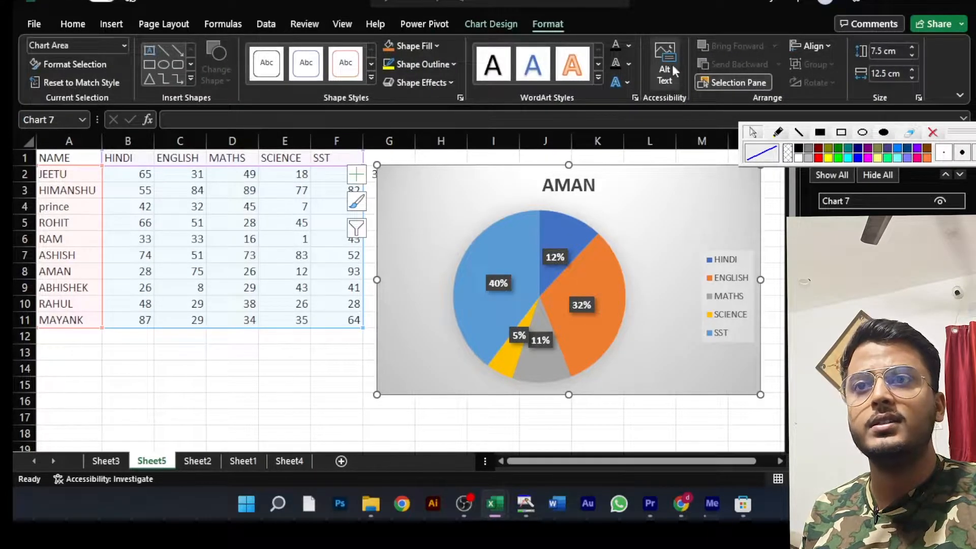
click(629, 45)
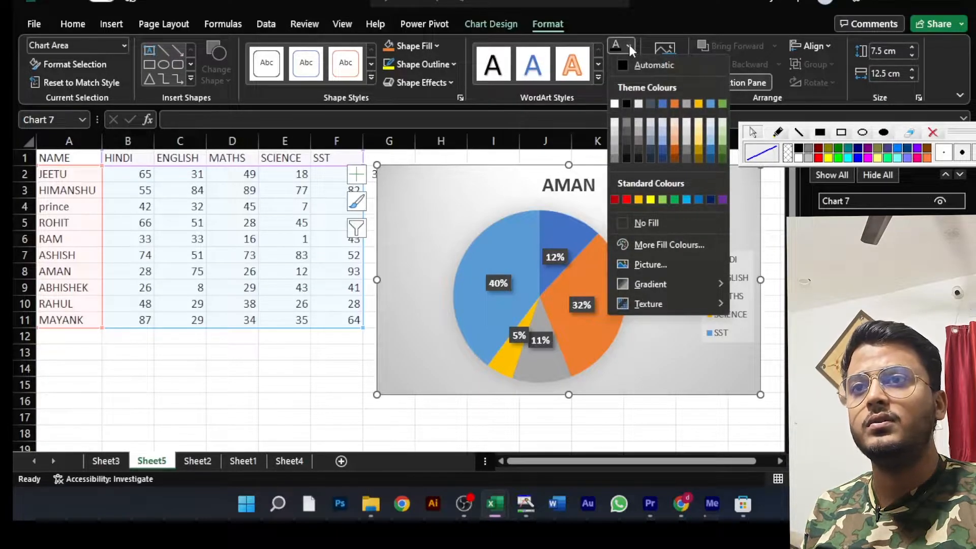
click(628, 44)
click(627, 44)
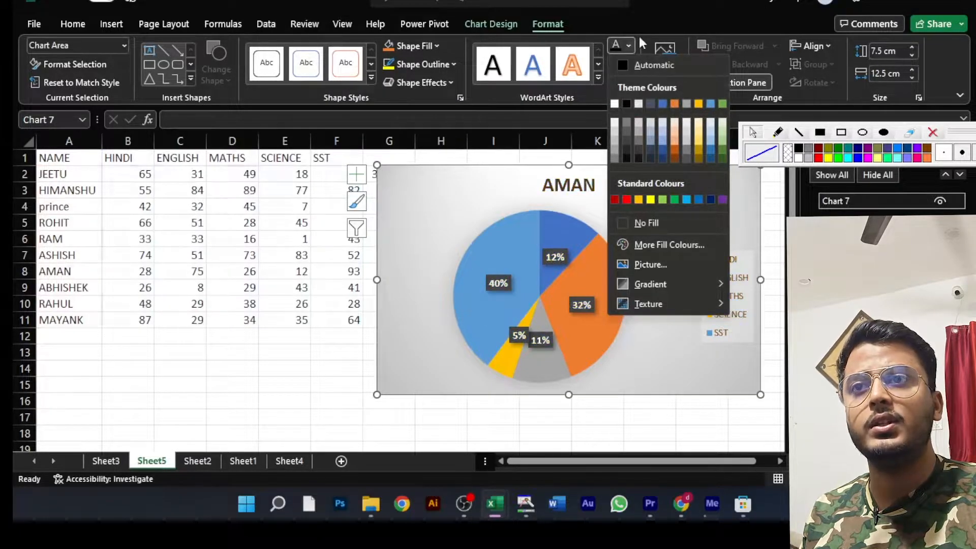
click(643, 46)
click(628, 63)
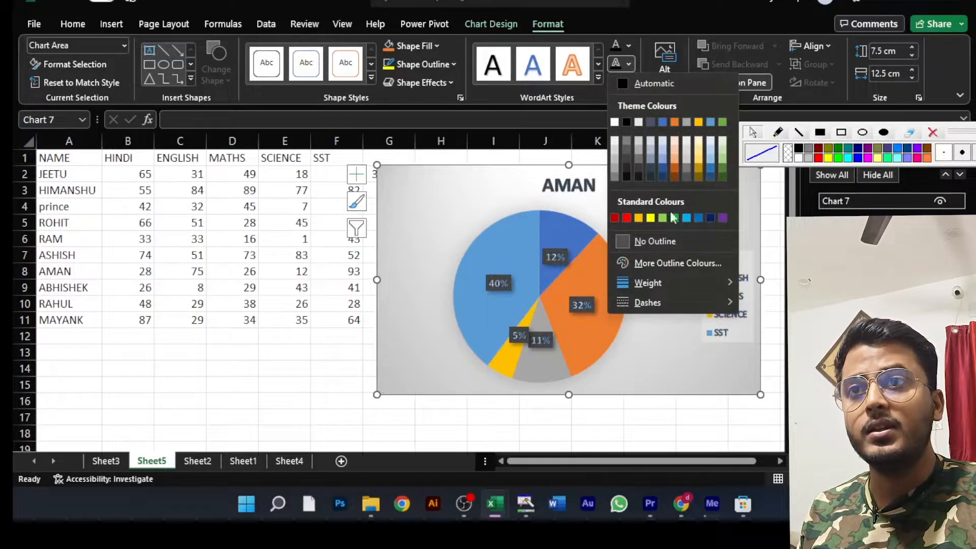
click(628, 63)
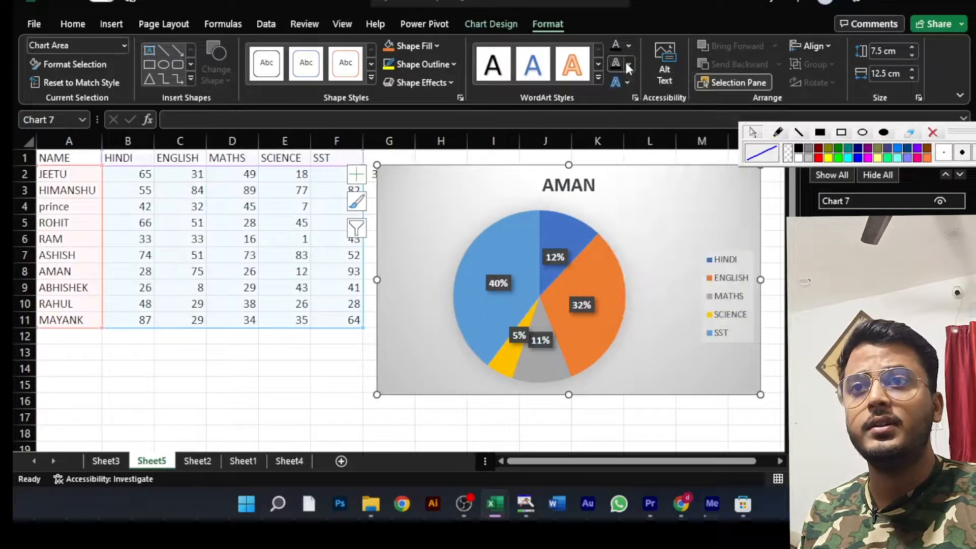
click(628, 84)
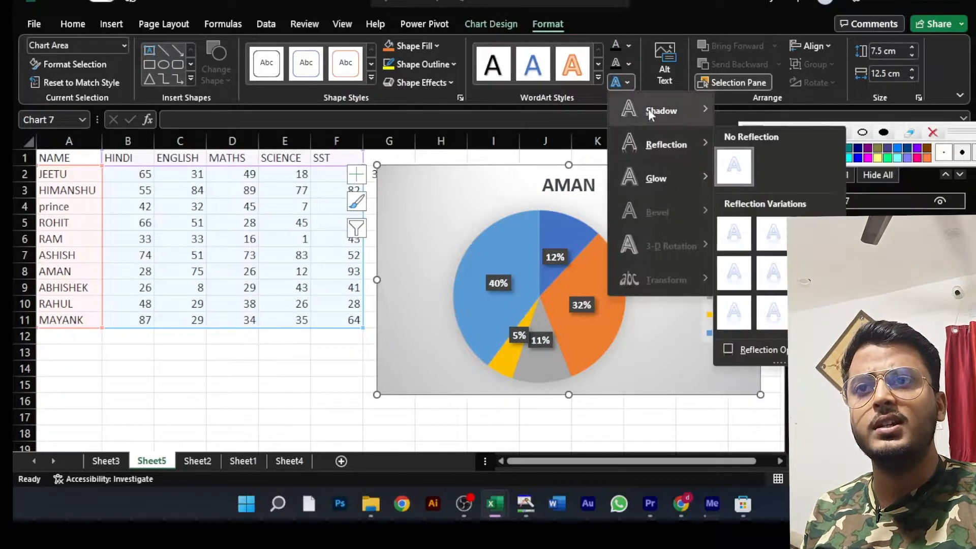
click(629, 84)
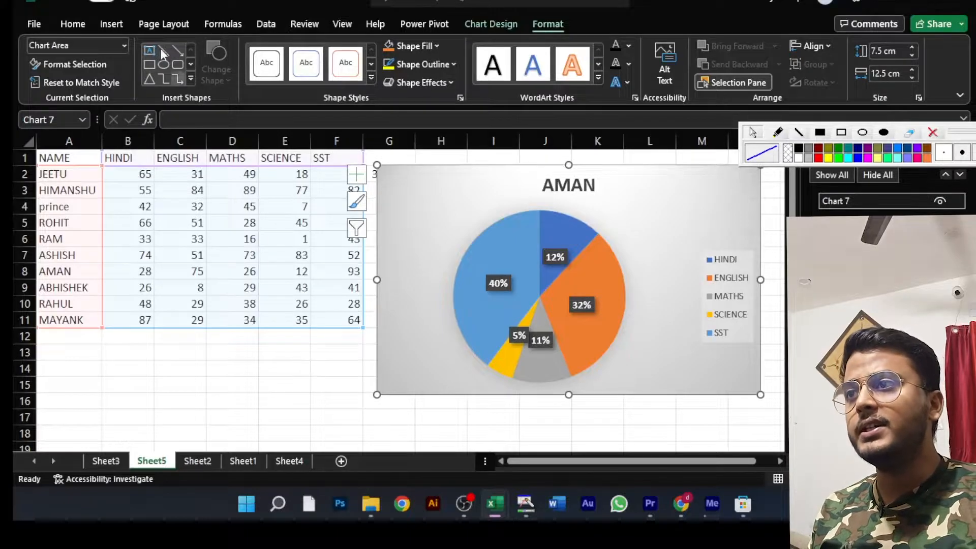
click(110, 24)
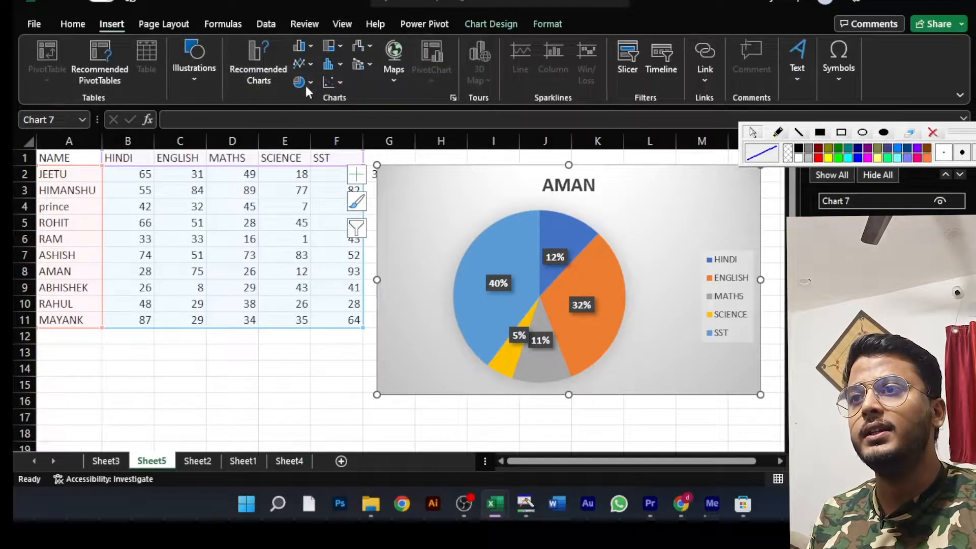
click(312, 65)
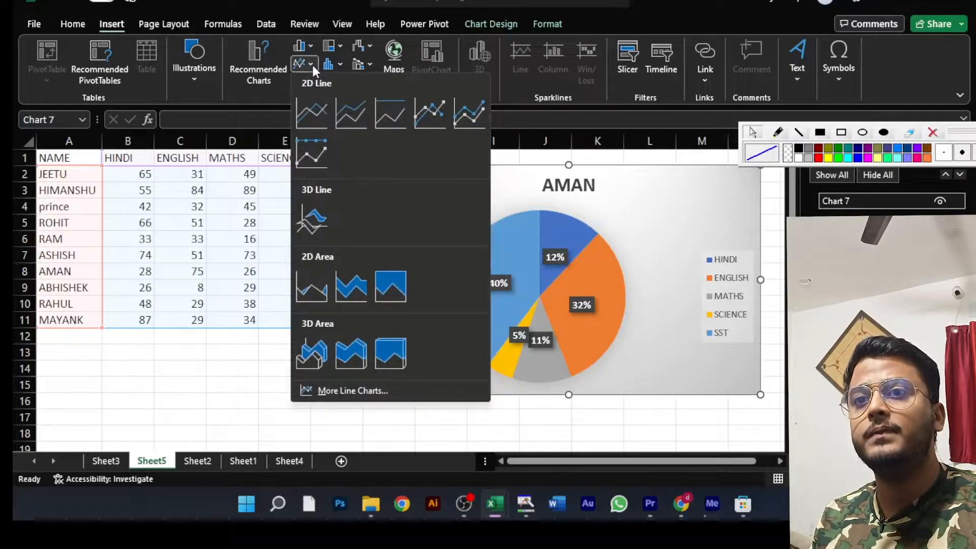
click(713, 207)
- Move the pie chart below the marks table so that its top edge sits at row 27
drag(675, 190, 267, 508)
scroll(459, 347, down, 2)
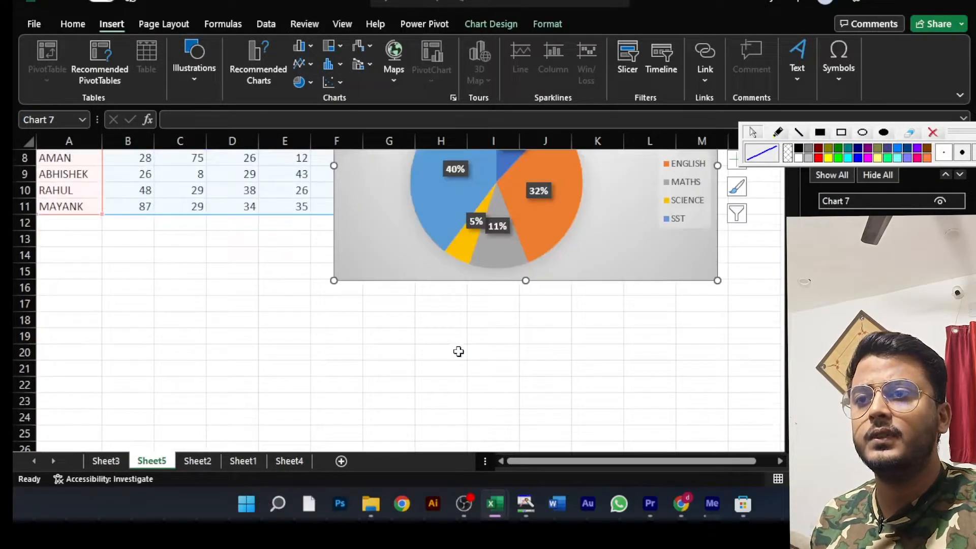
scroll(458, 351, down, 5)
drag(316, 155, 199, 352)
scroll(298, 275, up, 5)
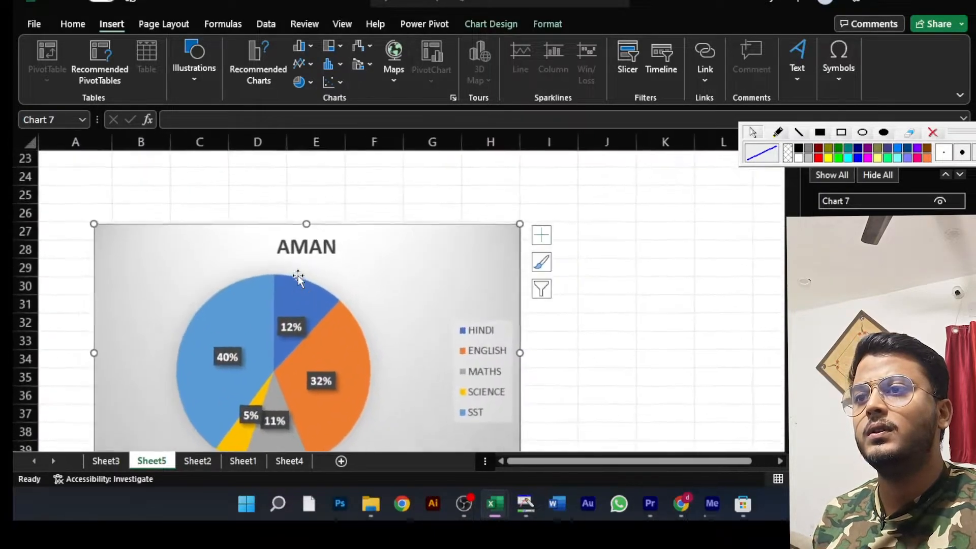
scroll(298, 278, down, 3)
scroll(492, 193, up, 6)
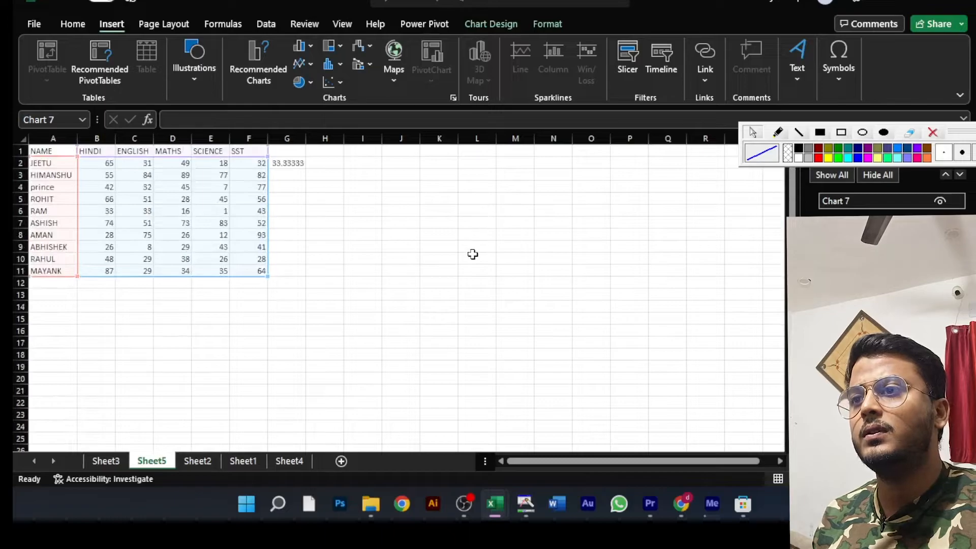
scroll(344, 254, down, 7)
scroll(344, 254, up, 1)
scroll(366, 260, up, 1)
scroll(379, 174, up, 7)
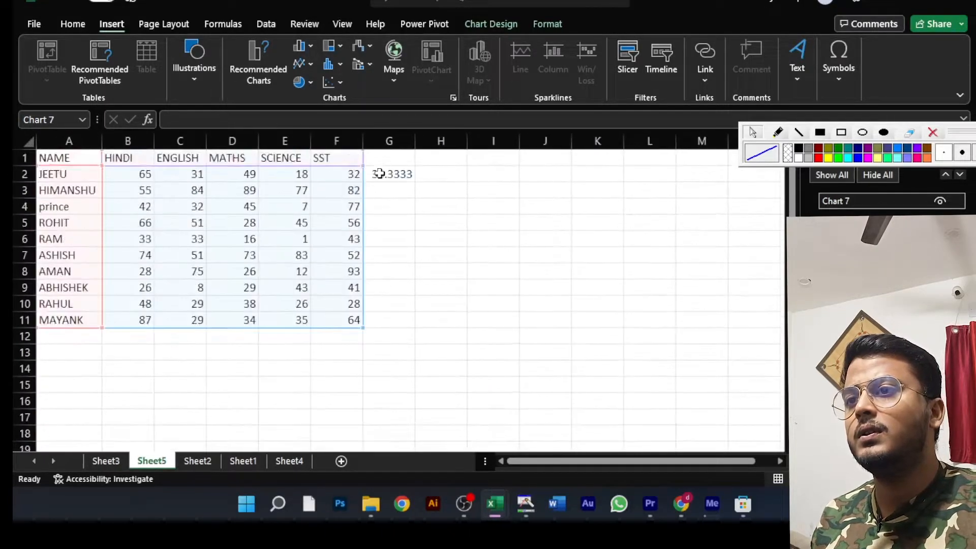
- Clear the leftover percentage formula from cell G2 beside the marks table
click(387, 195)
click(397, 171)
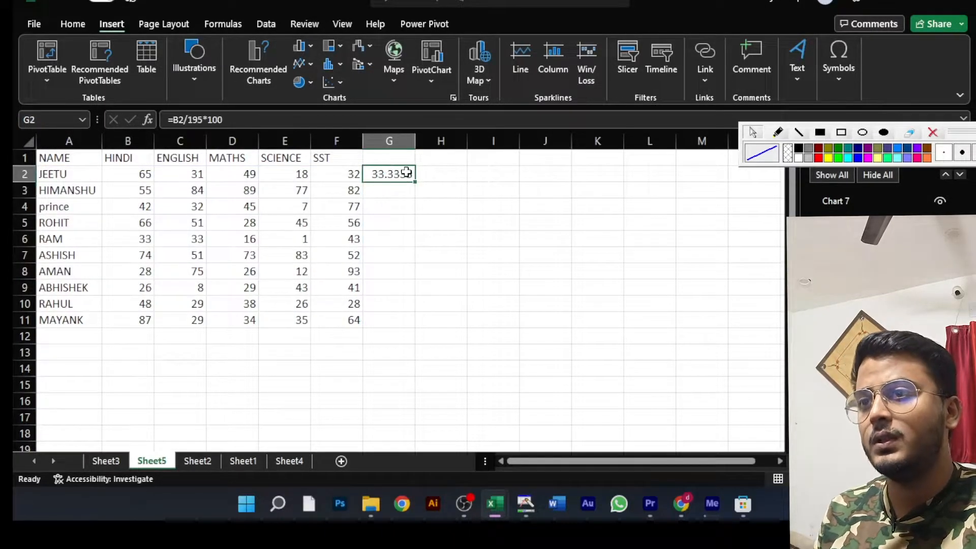
key(Delete)
drag(489, 220, 474, 209)
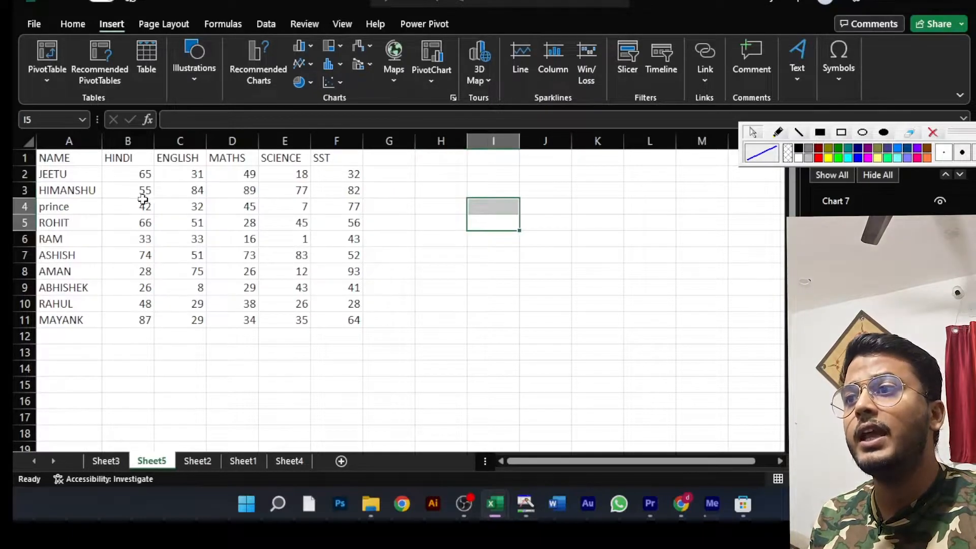
- Insert a basic 2D line chart of the whole marks table in A1:F11
click(156, 203)
drag(64, 160, 324, 318)
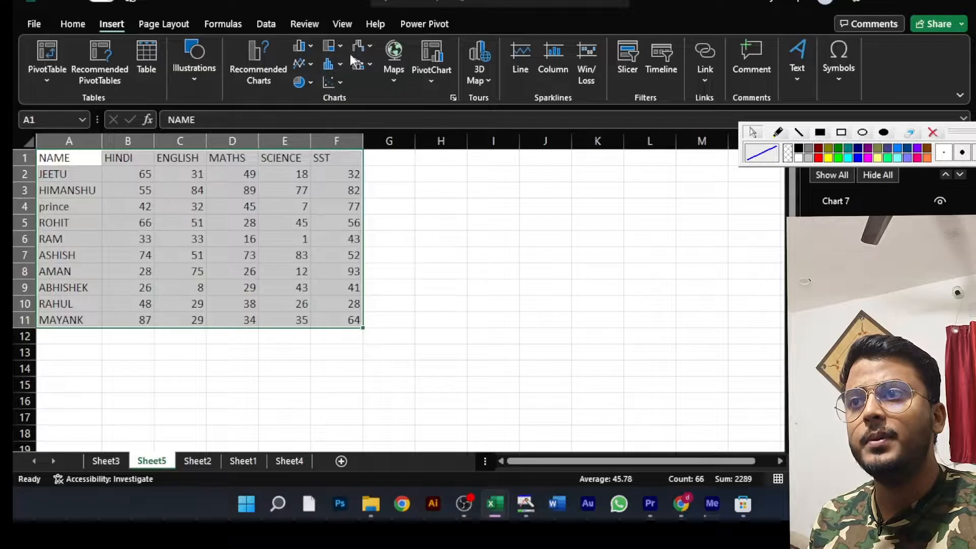
click(307, 61)
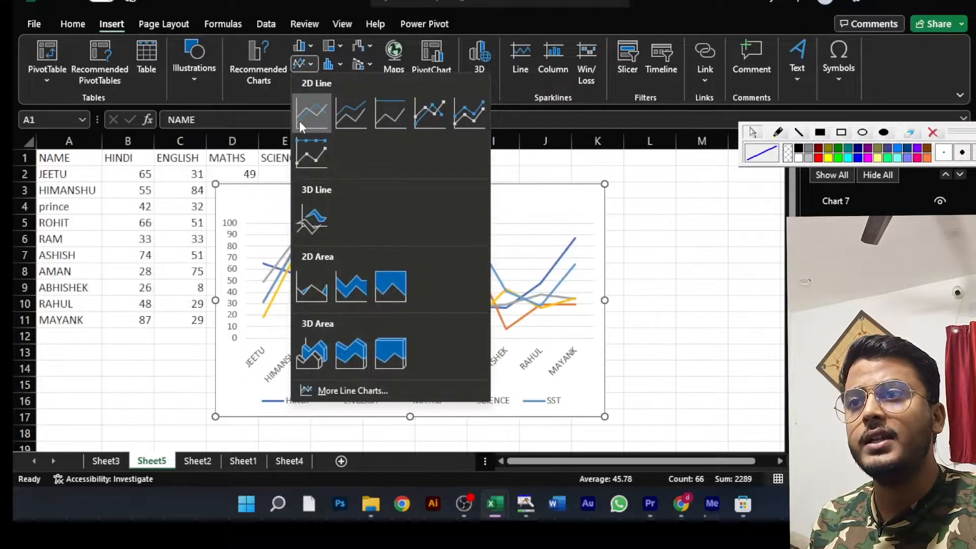
click(301, 121)
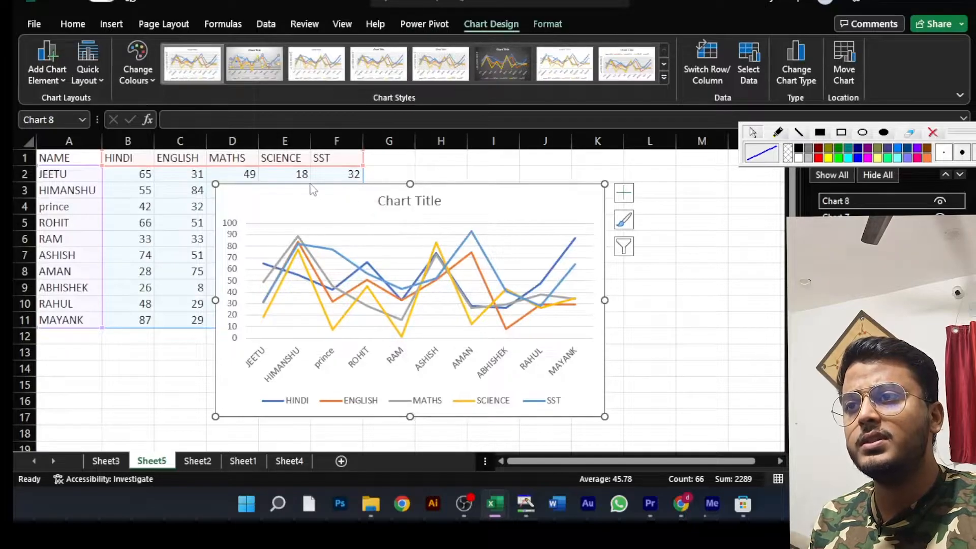
- Shrink the line chart and place it directly below the marks table, starting at row 12
drag(318, 186, 185, 185)
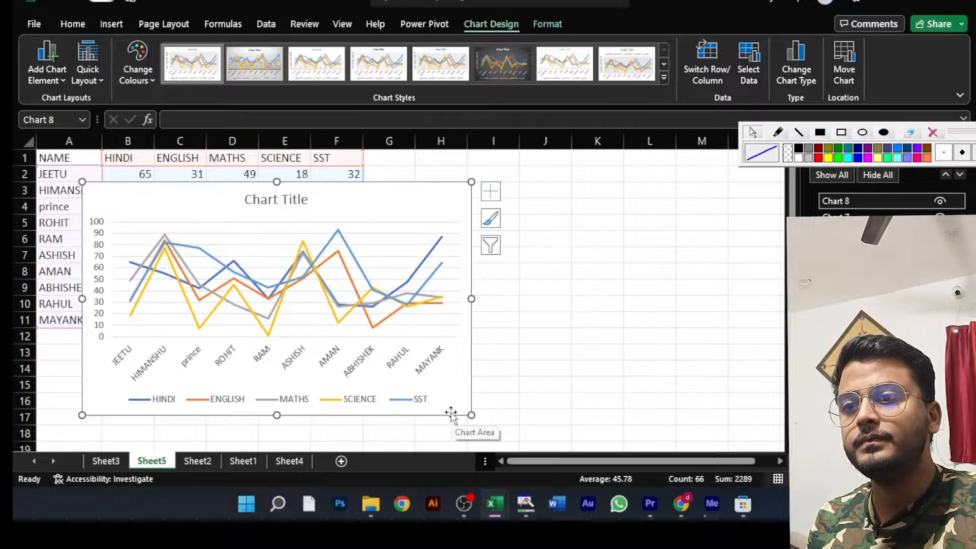
drag(471, 415, 325, 315)
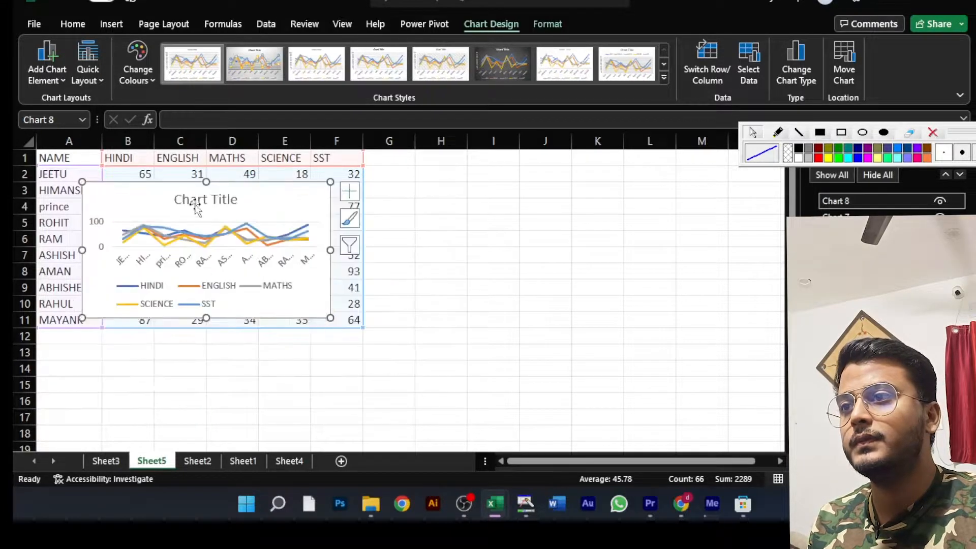
drag(230, 179, 207, 339)
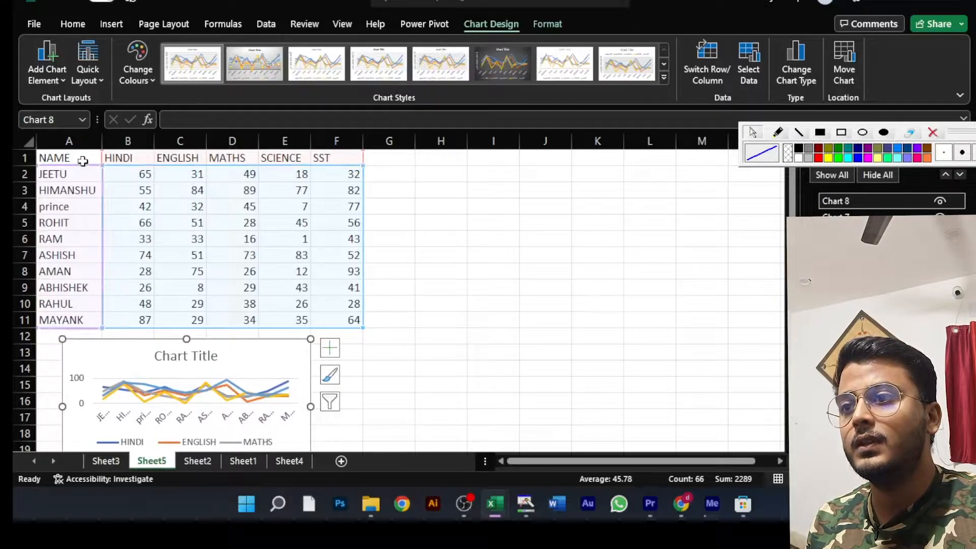
click(450, 245)
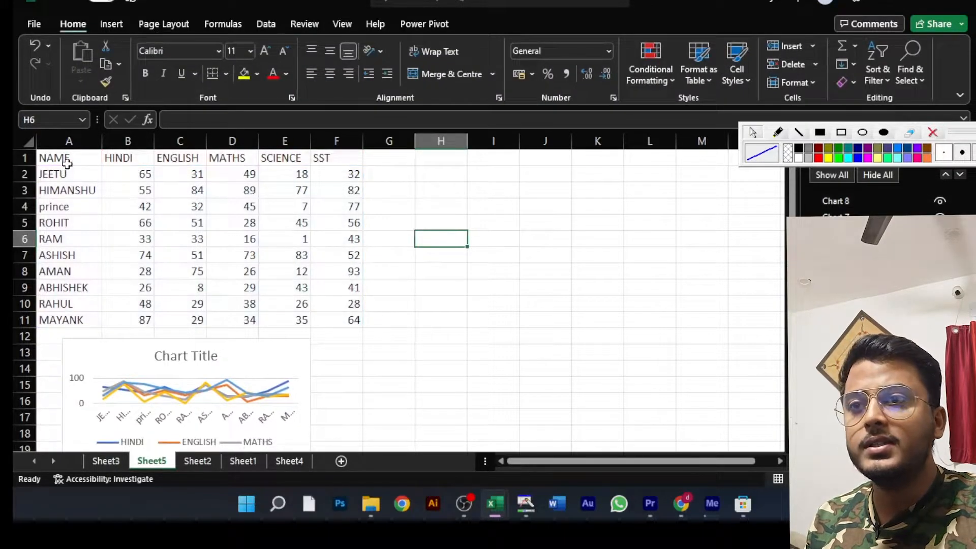
- Insert a 2D clustered column chart of the marks table in A1:F11
click(591, 214)
drag(74, 156, 353, 318)
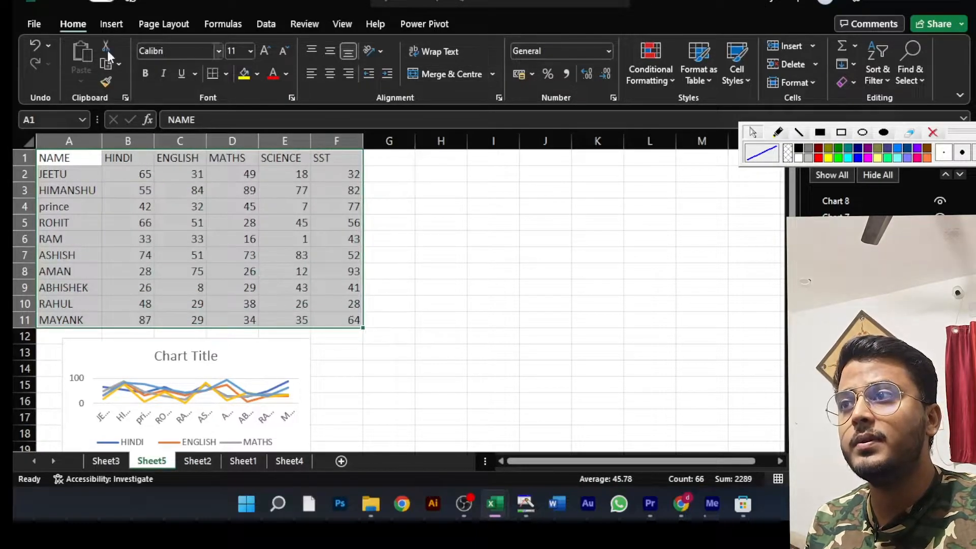
click(112, 25)
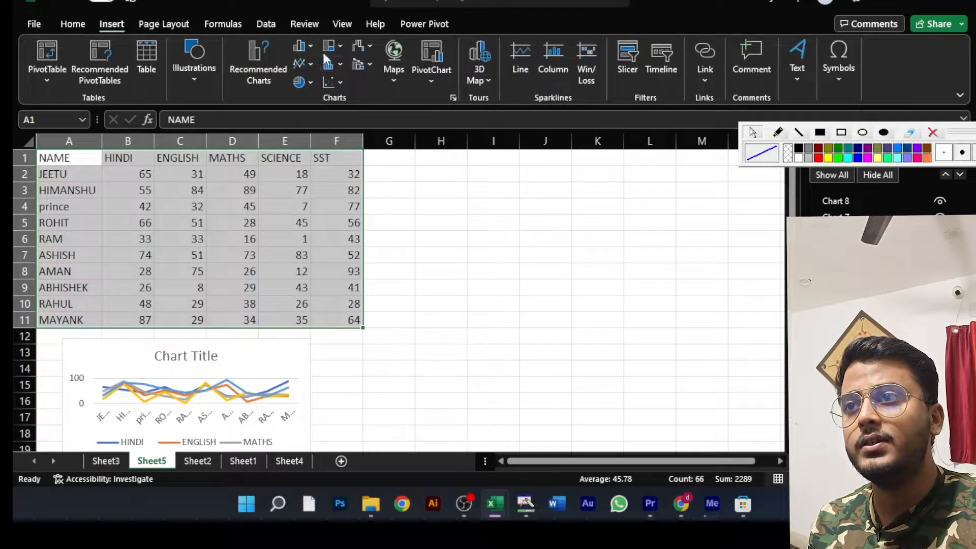
click(308, 49)
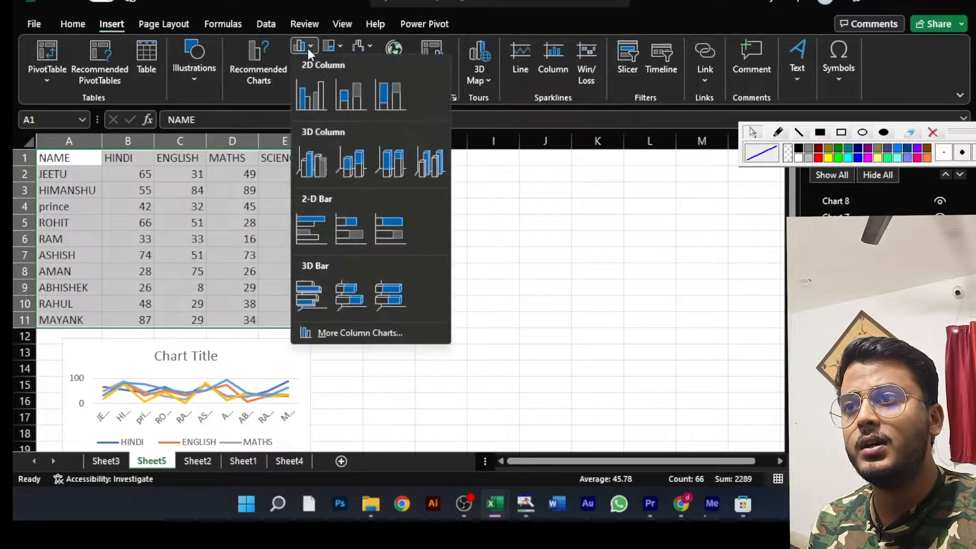
click(313, 103)
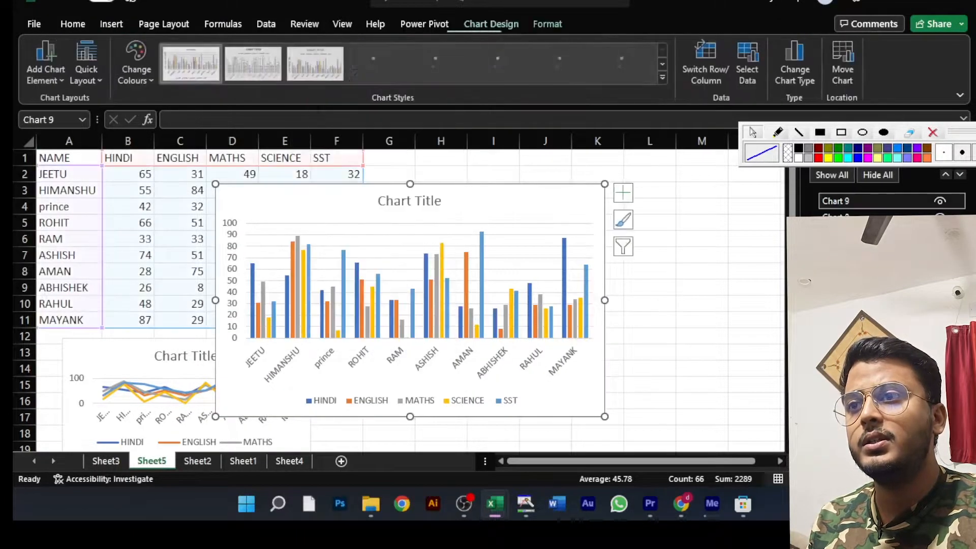
- Shrink the column chart and place it beside the line chart below the table, in columns F to K
drag(605, 417, 496, 329)
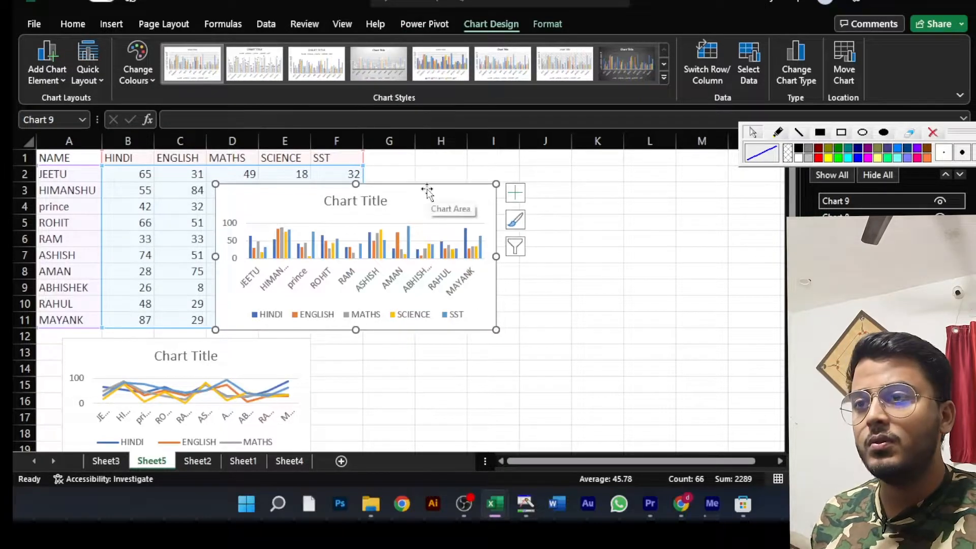
scroll(436, 189, down, 1)
scroll(436, 189, up, 1)
drag(436, 189, 551, 348)
scroll(551, 347, down, 4)
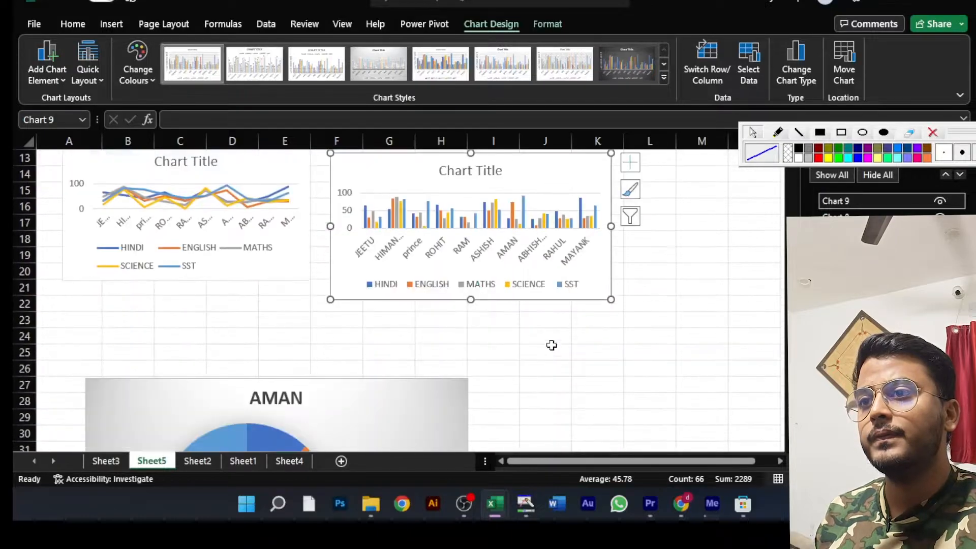
scroll(550, 348, up, 1)
- Lower the line chart to row 13 and enlarge it slightly to line up with the column chart
click(210, 203)
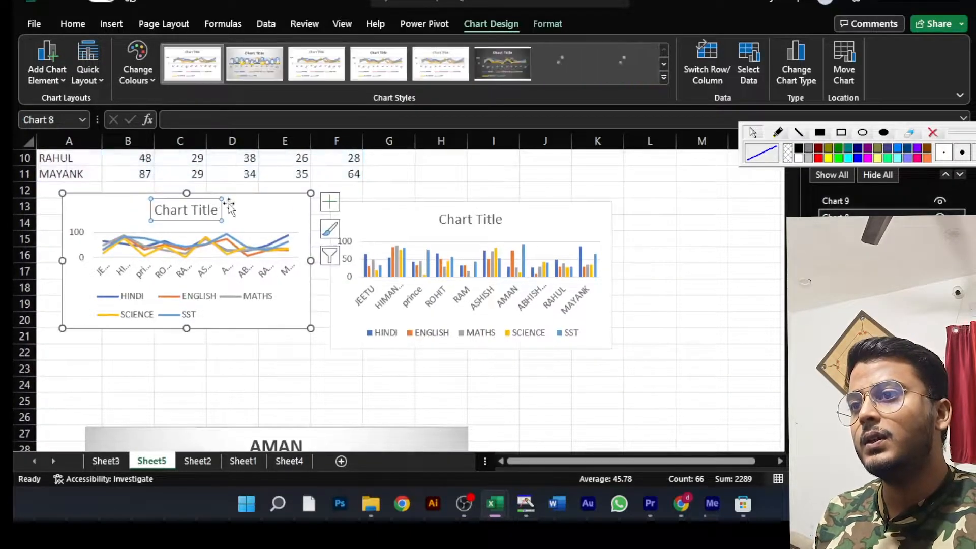
drag(251, 208, 251, 218)
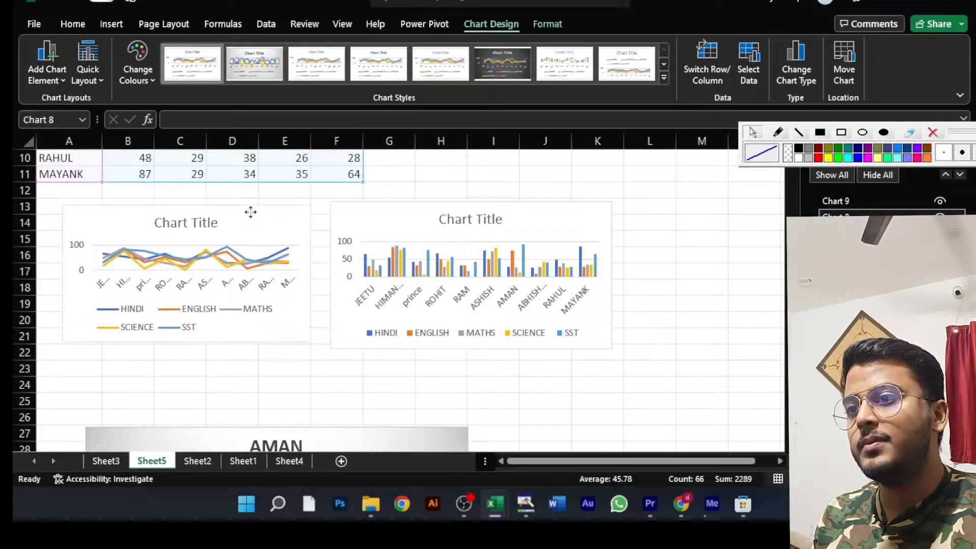
drag(316, 346, 321, 349)
click(388, 400)
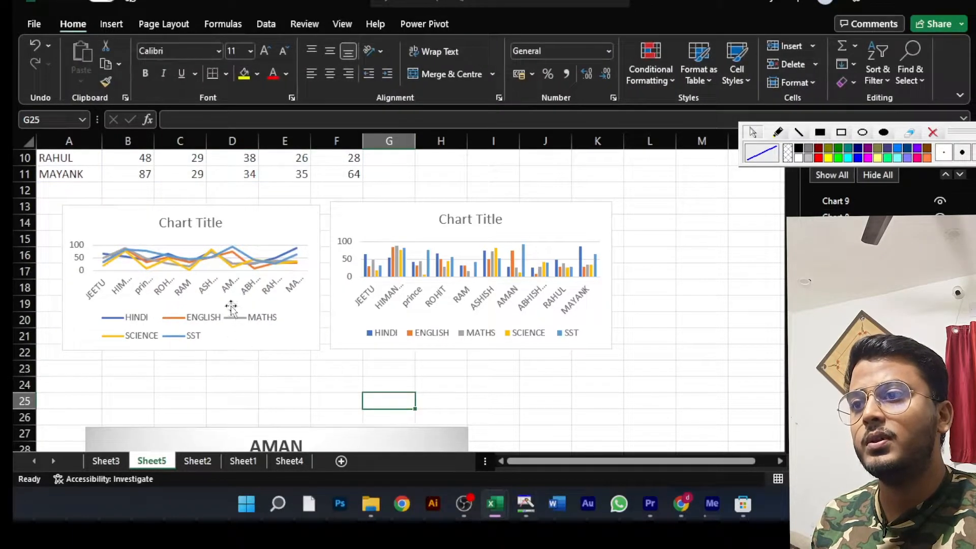
- Trace the bar tops of the first four students in the column chart as one continuous pen line, and clear the drawing
click(45, 259)
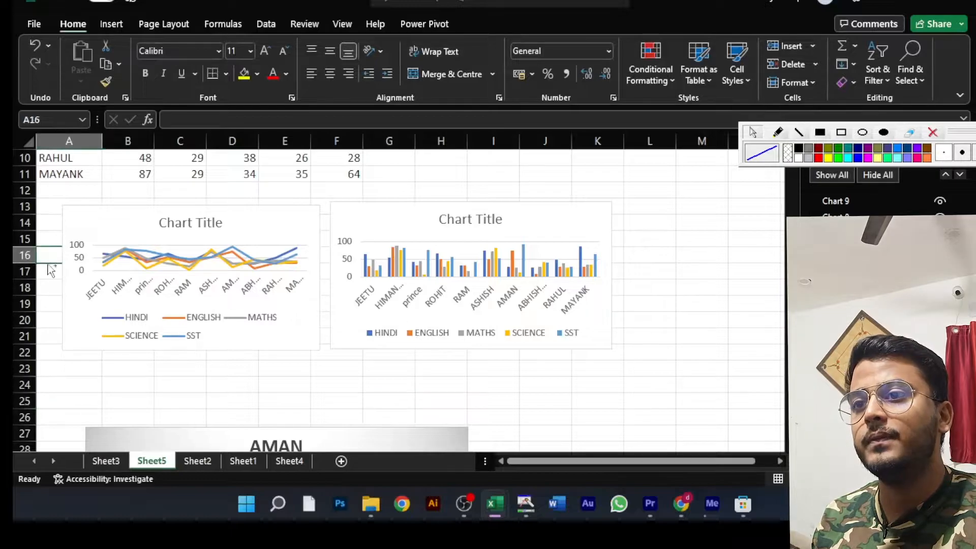
scroll(46, 260, up, 1)
scroll(330, 322, down, 3)
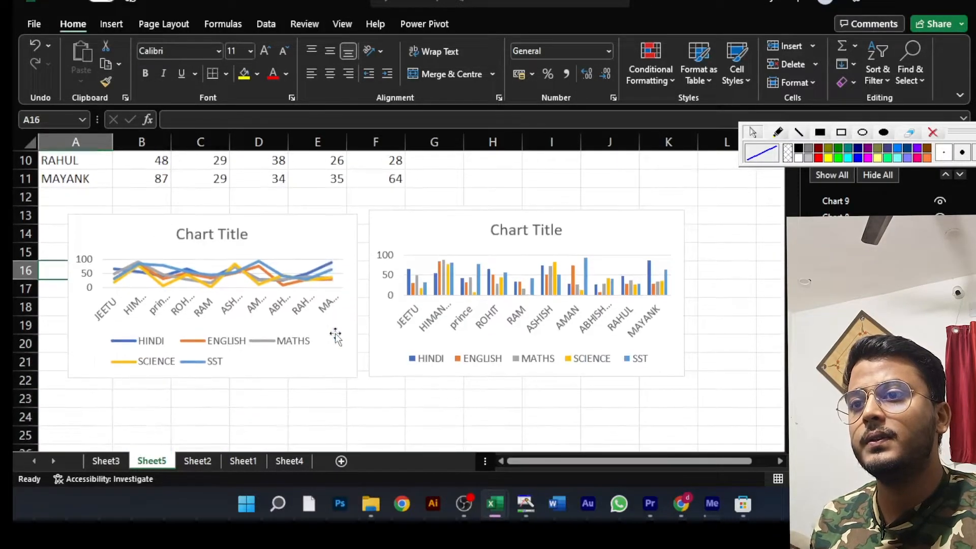
scroll(335, 333, up, 1)
scroll(335, 333, down, 3)
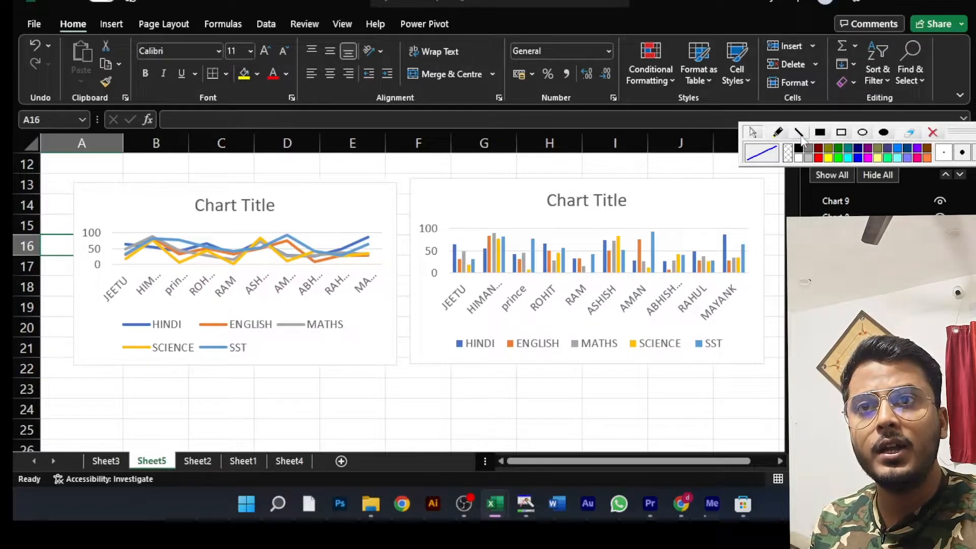
click(777, 133)
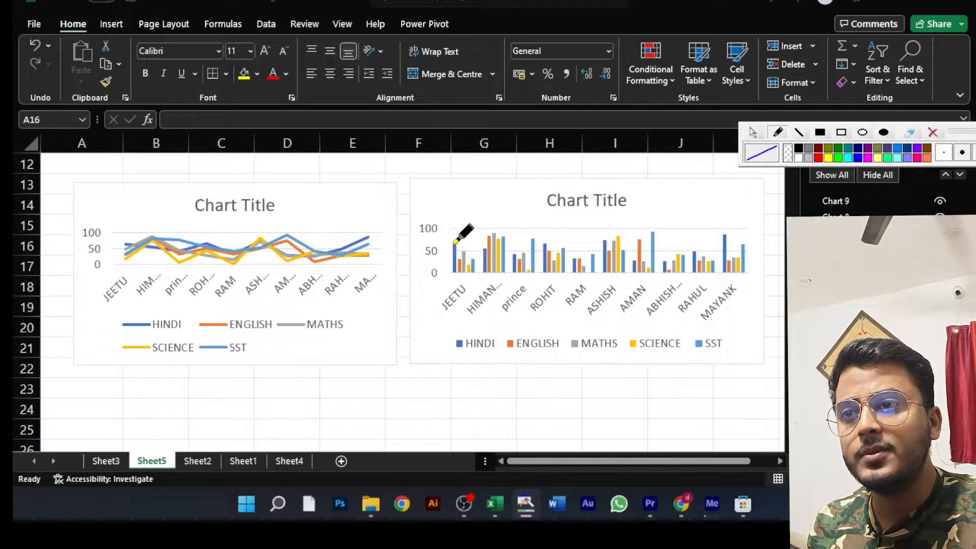
mouse_move(456, 244)
mouse_down()
mouse_move(464, 253)
mouse_move(470, 243)
mouse_move(469, 263)
mouse_move(494, 230)
mouse_move(508, 233)
mouse_move(520, 258)
mouse_move(532, 236)
mouse_move(553, 257)
mouse_move(561, 249)
mouse_up()
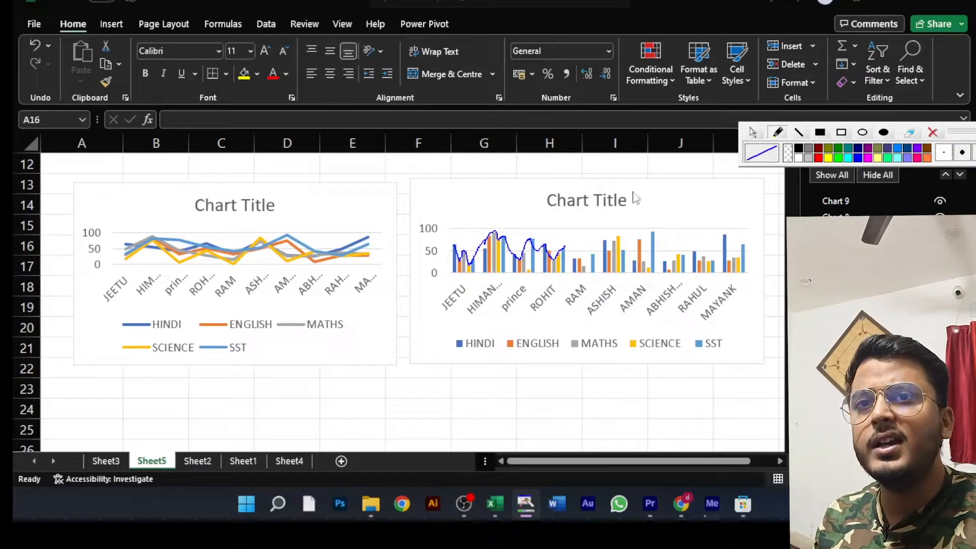
click(932, 133)
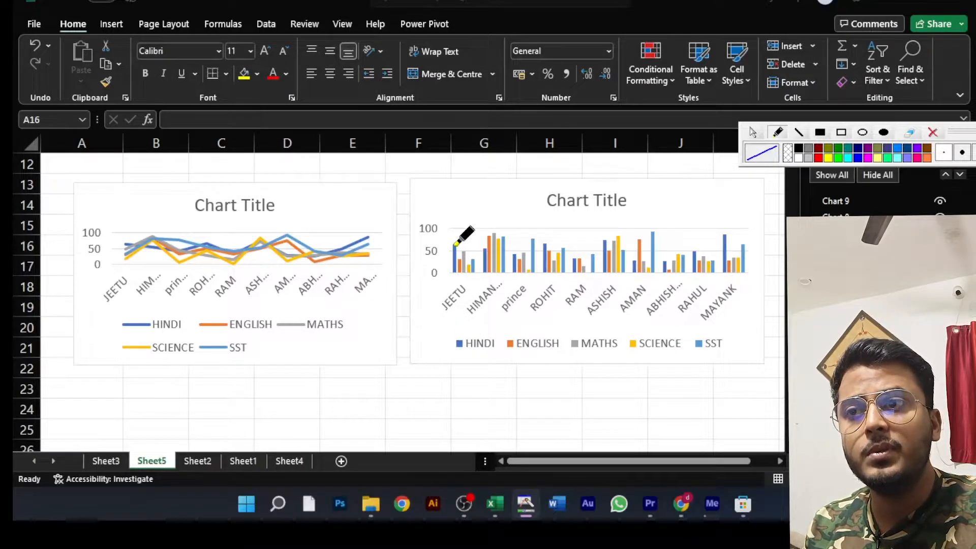
- Draw separate pen lines over the column chart connecting the HINDI, ENGLISH and MATHS bars across the first six students
mouse_move(455, 244)
mouse_down()
mouse_move(515, 253)
mouse_move(546, 243)
mouse_move(576, 255)
mouse_up()
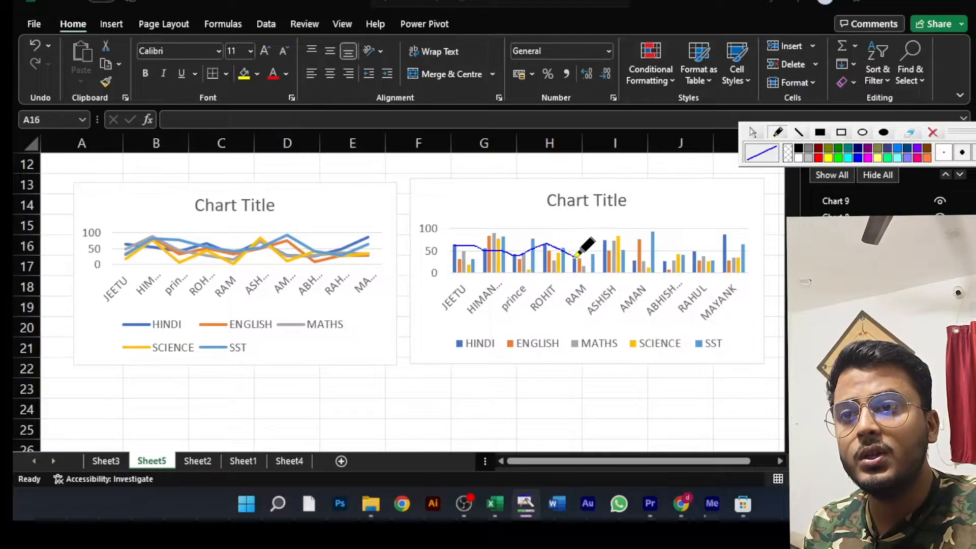
drag(577, 257, 605, 239)
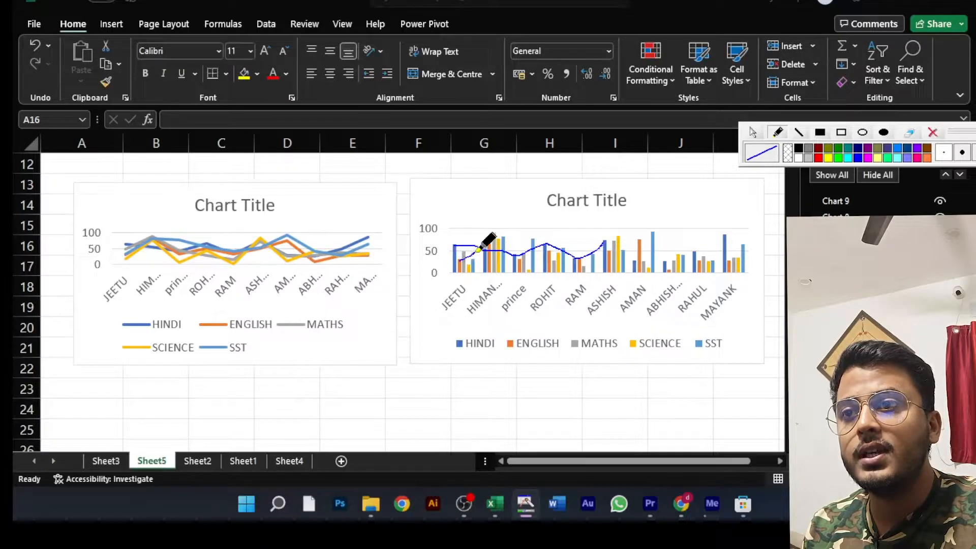
mouse_move(489, 236)
mouse_down()
mouse_move(519, 259)
mouse_move(611, 248)
mouse_up()
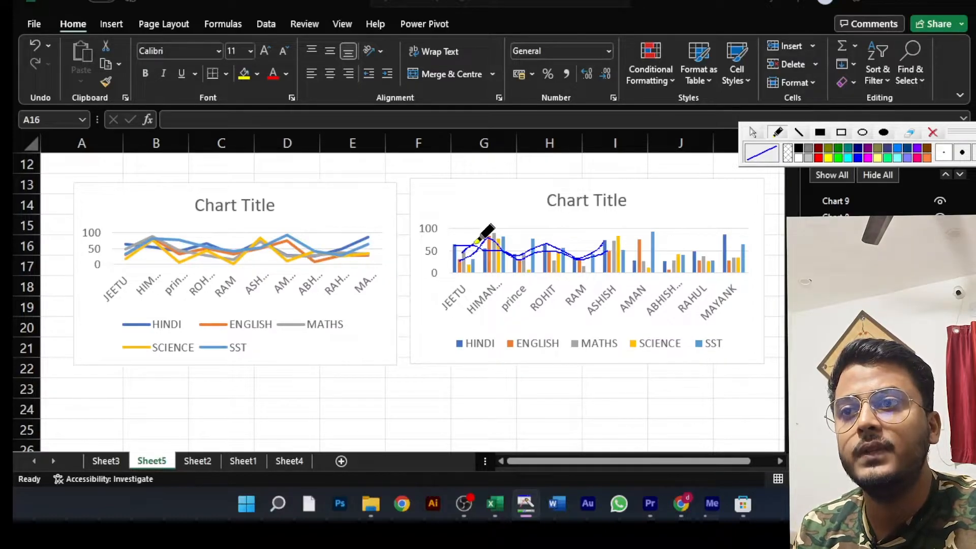
mouse_move(475, 243)
mouse_down()
mouse_move(498, 234)
mouse_move(524, 252)
mouse_move(548, 248)
mouse_move(585, 263)
mouse_move(613, 239)
mouse_up()
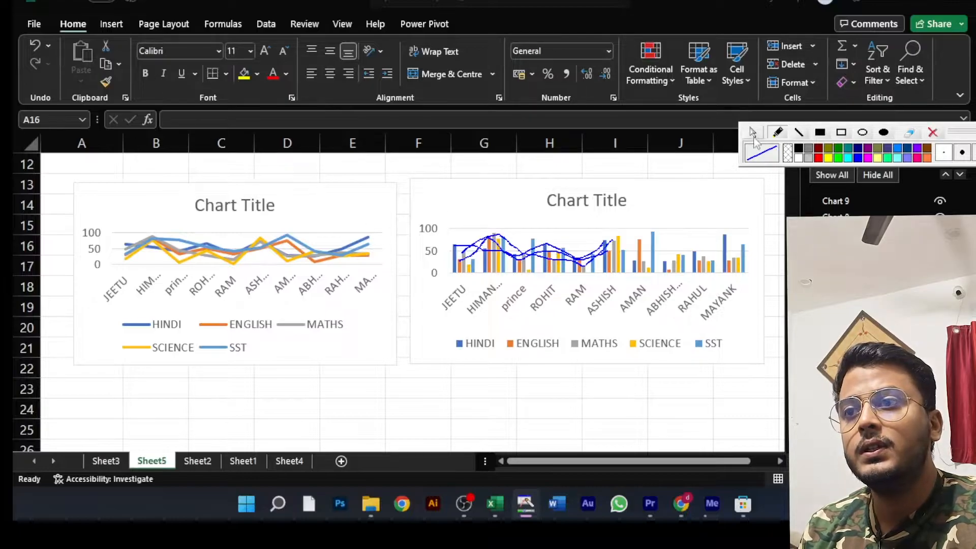
- Preview the HINDI series on its own in the line chart's filter options, and clear the pen drawings from the screen
click(373, 212)
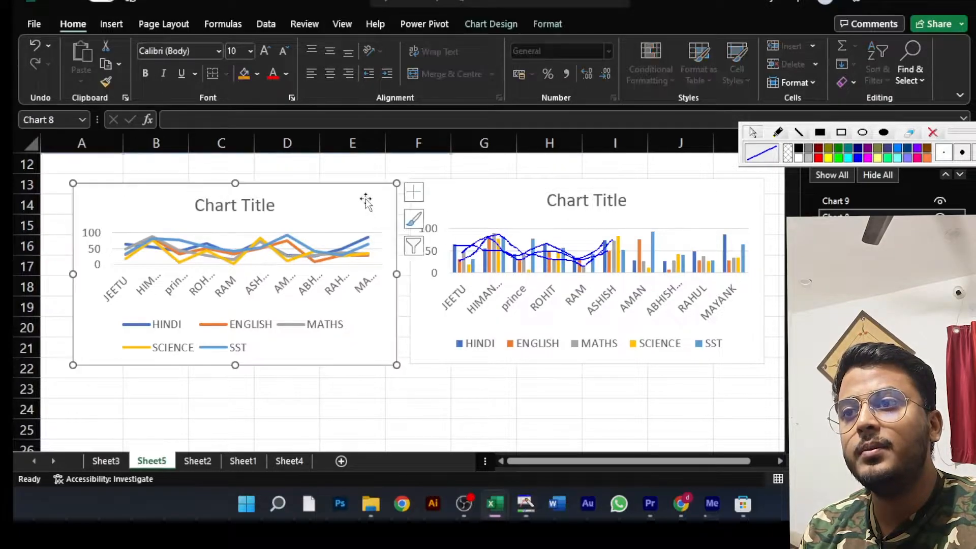
click(416, 248)
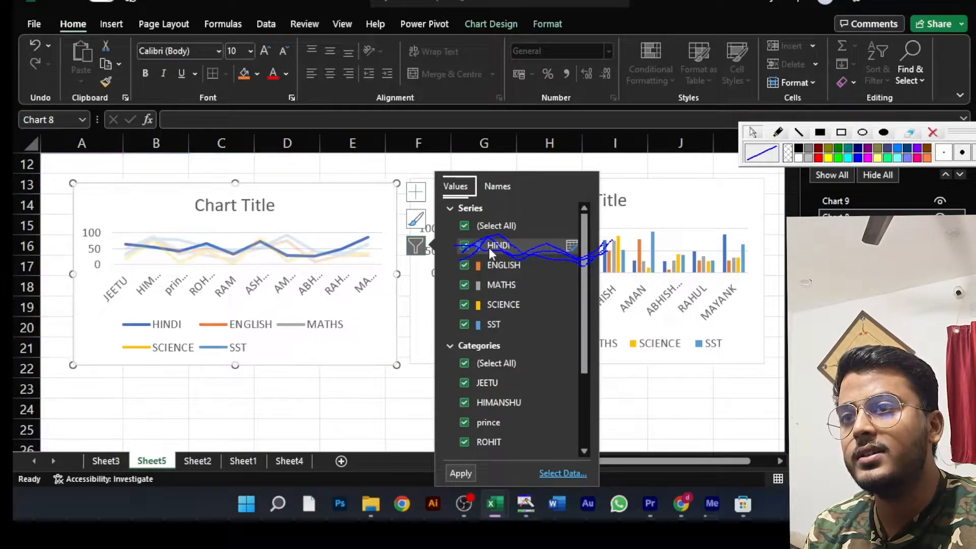
click(676, 373)
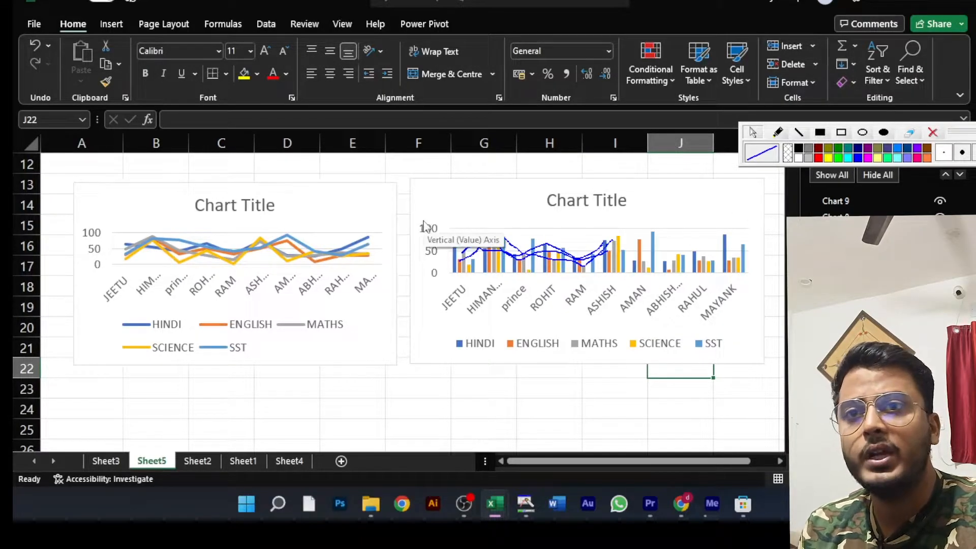
click(934, 133)
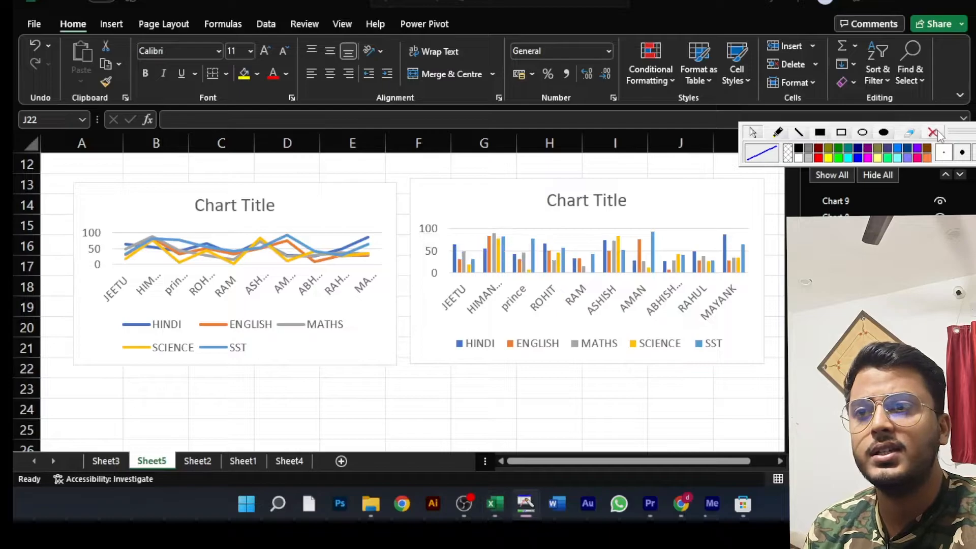
- Move the annotation toolbar down over the column chart and close the list of the sheet's chart objects
click(331, 217)
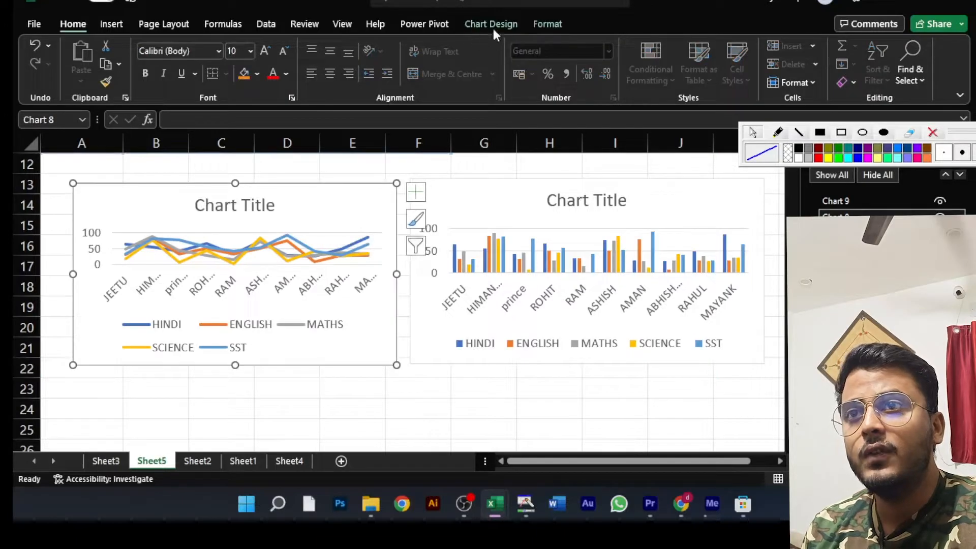
click(934, 135)
drag(972, 134, 810, 255)
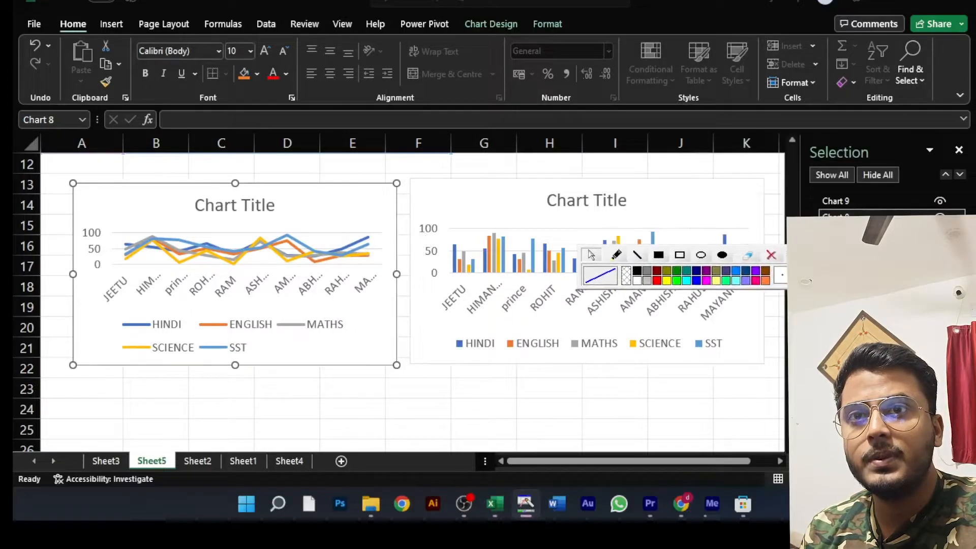
click(960, 152)
click(959, 152)
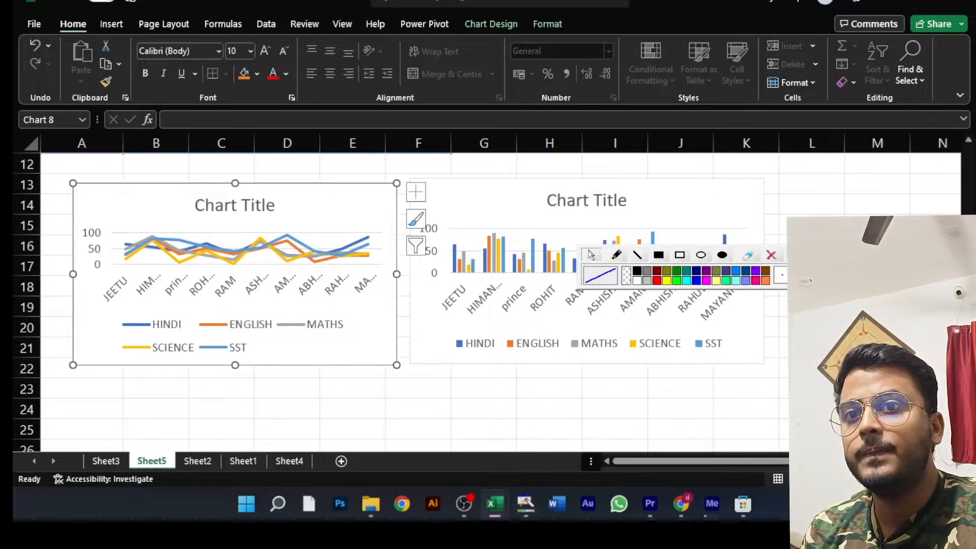
drag(809, 256, 885, 270)
- Apply the second chart style, with data labels, to the line chart, and delete that chart from the sheet
click(326, 201)
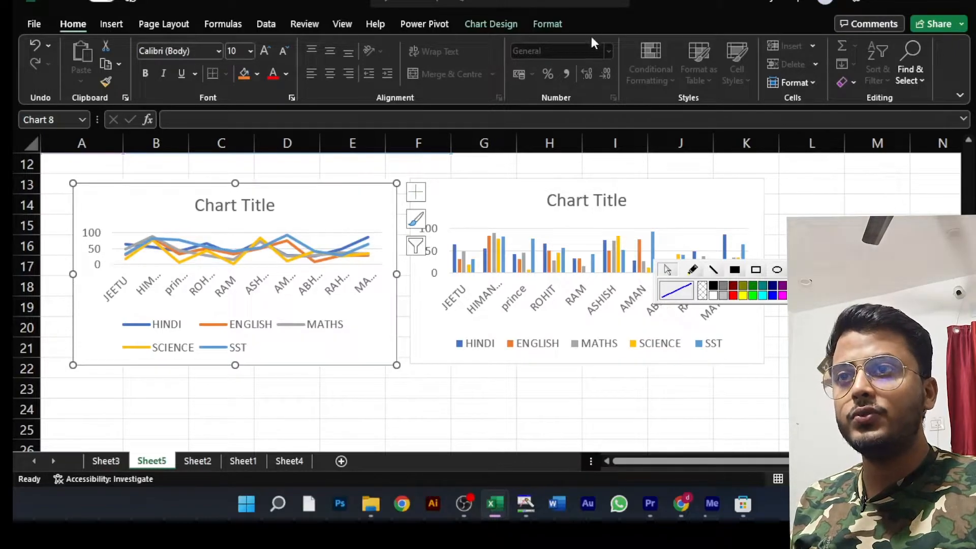
click(549, 27)
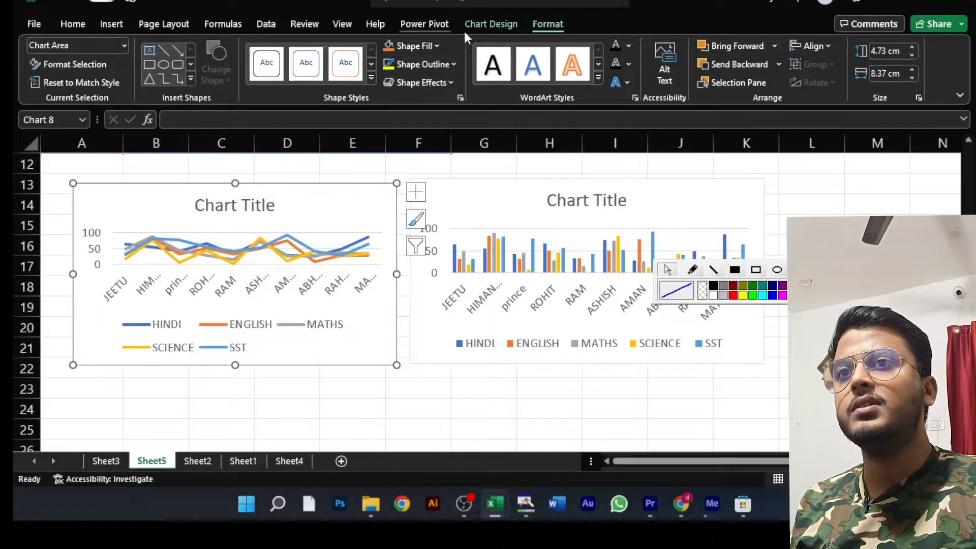
click(506, 24)
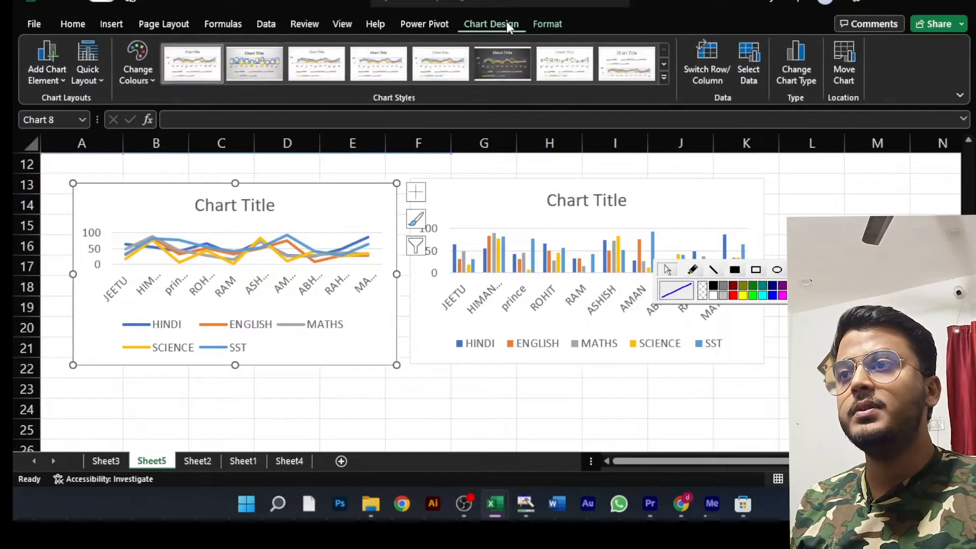
click(276, 72)
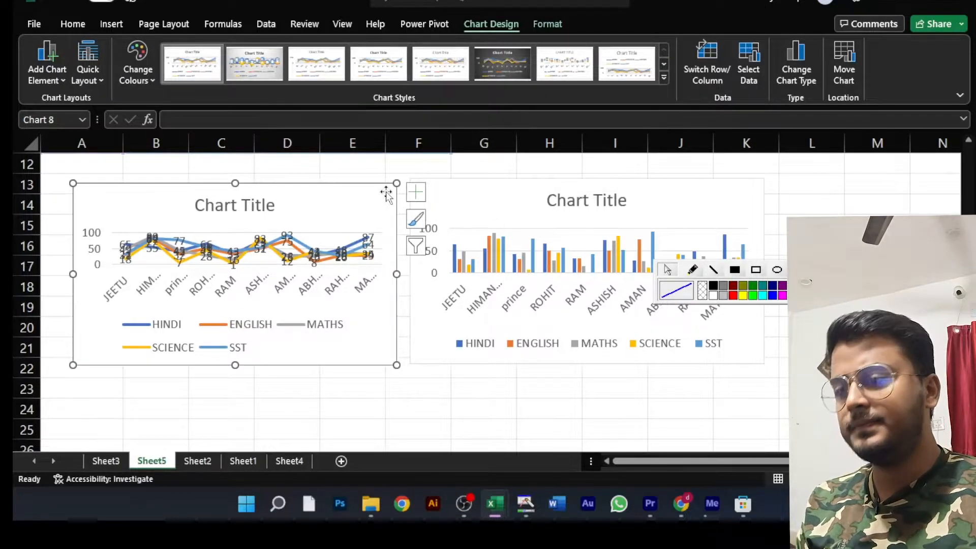
key(Delete)
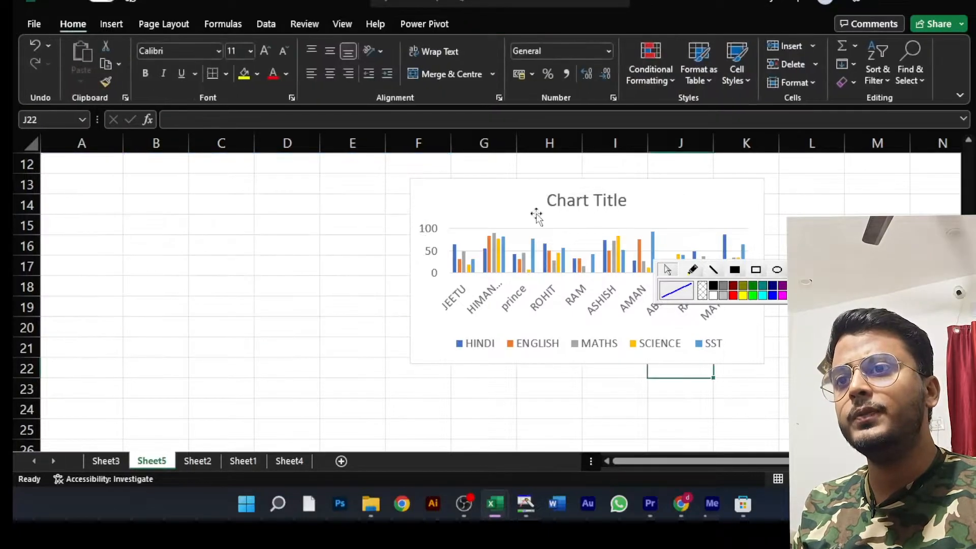
- Move the column chart over to column C at row 13 and enlarge it to reach column J and row 24
double_click(533, 211)
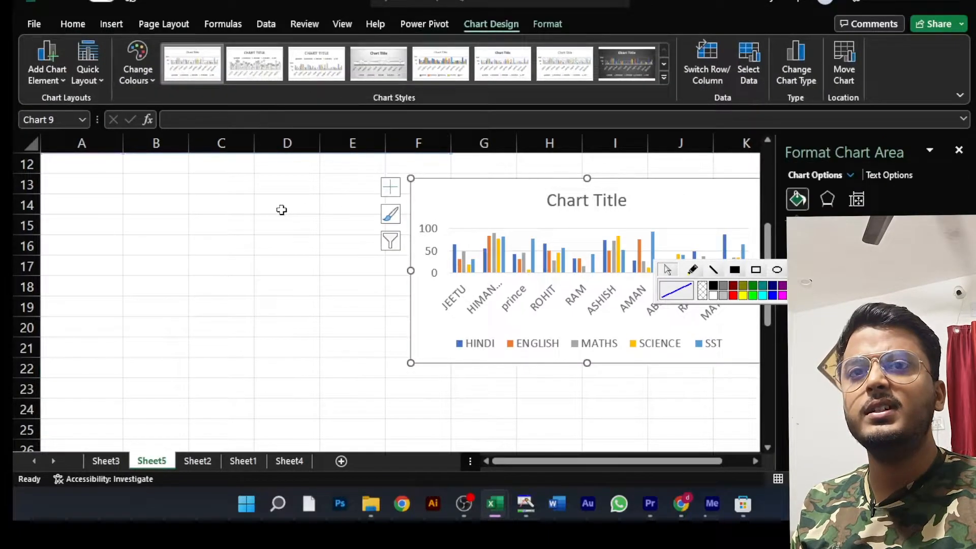
click(958, 150)
drag(539, 180, 336, 176)
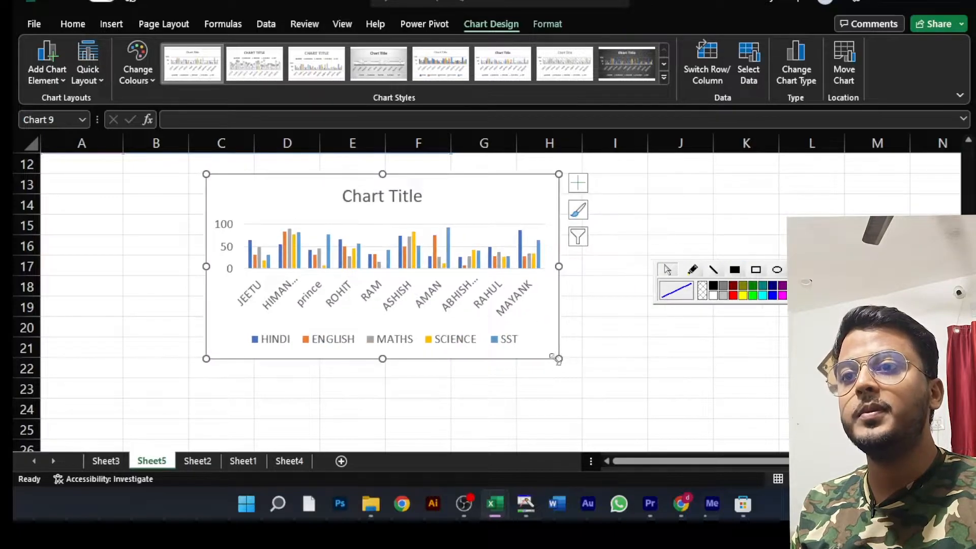
drag(560, 358, 725, 412)
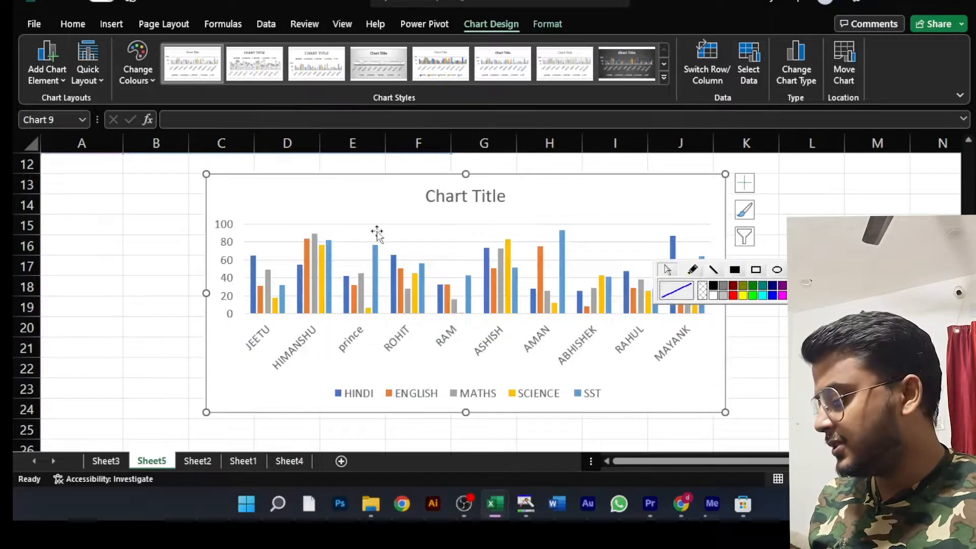
- Compare the enlarged column chart with the marks table above it, and delete the chart
scroll(418, 246, up, 3)
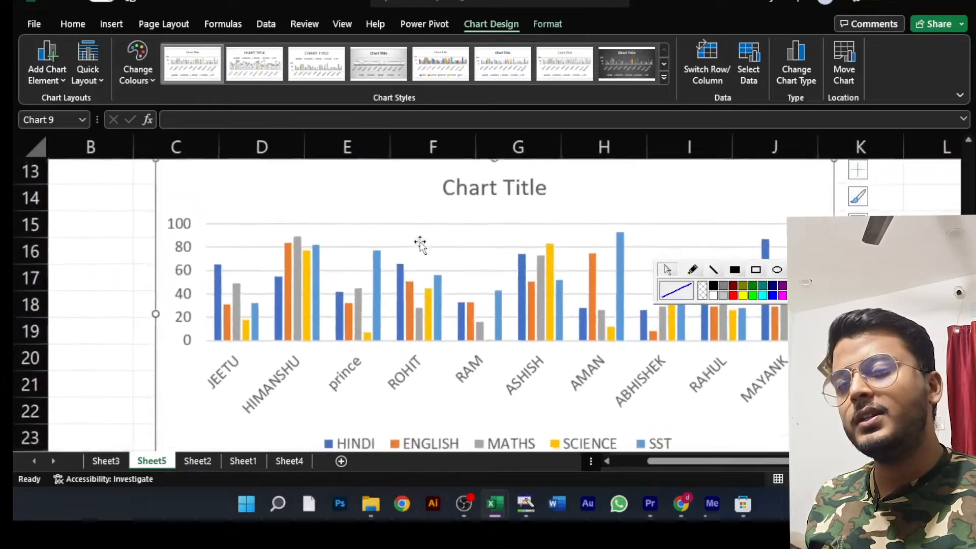
scroll(442, 247, up, 4)
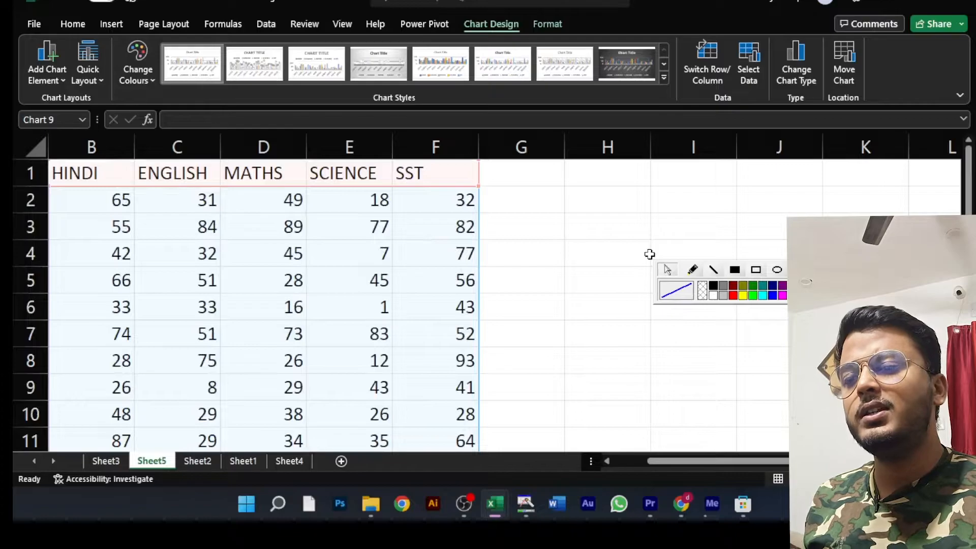
scroll(531, 264, down, 5)
scroll(559, 246, up, 2)
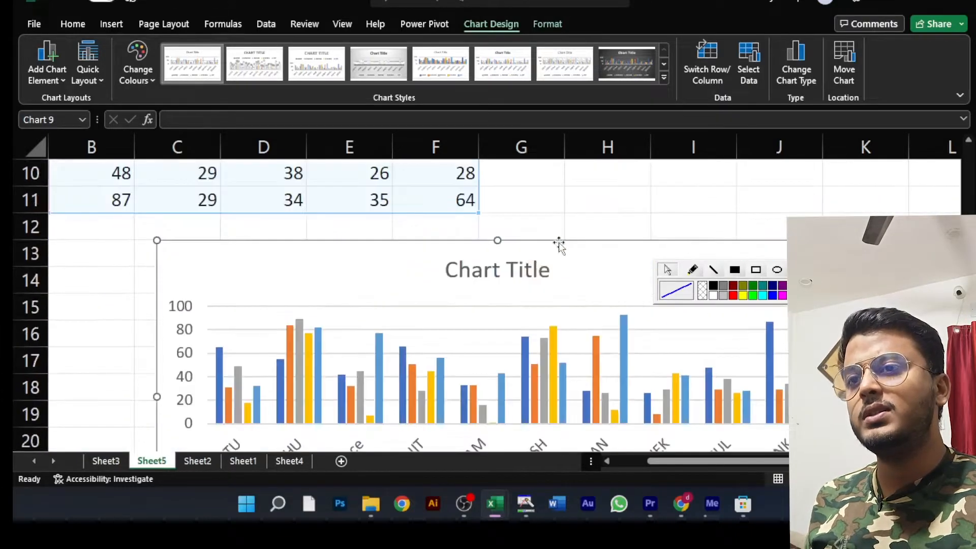
key(Delete)
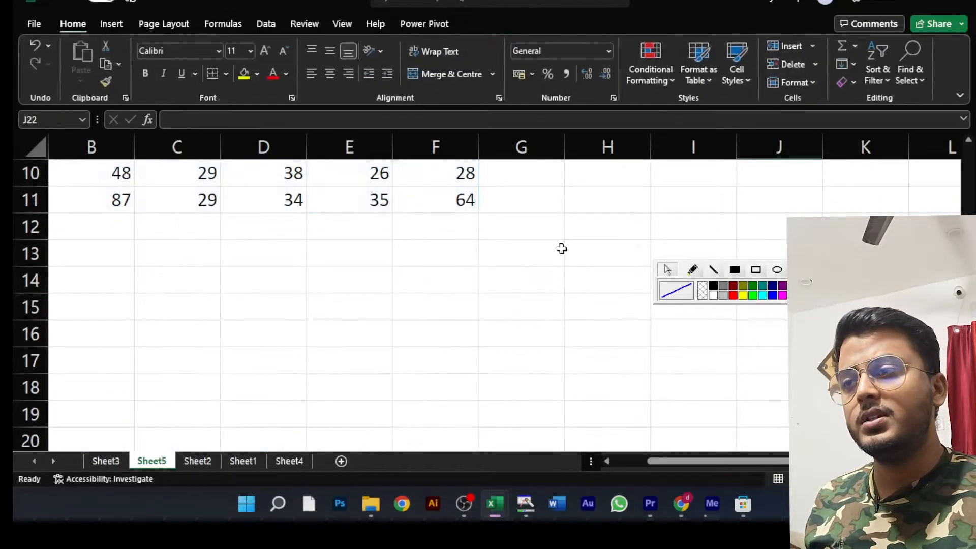
- Insert a clustered column chart of the first student's marks in A1:F2 and place it beside the table in columns G to N
scroll(565, 250, up, 3)
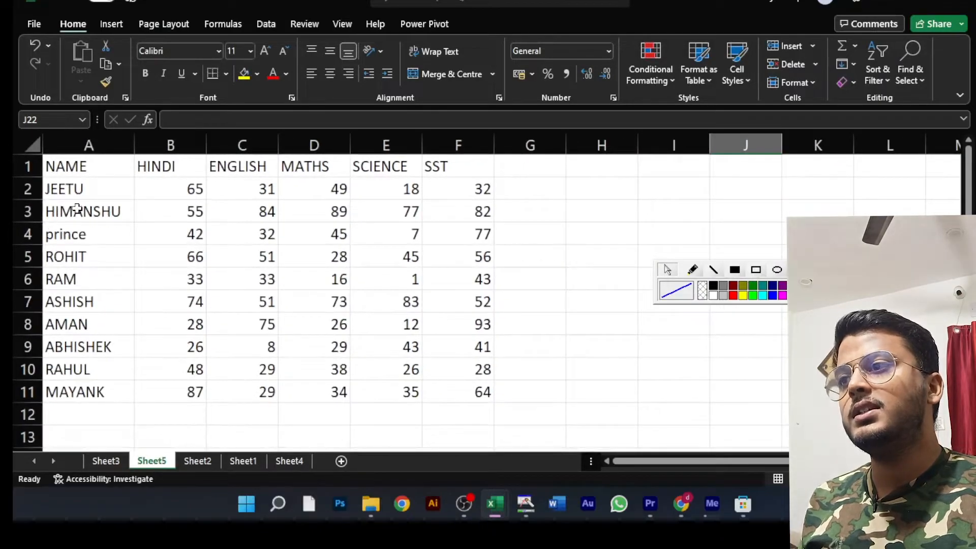
drag(66, 168, 442, 185)
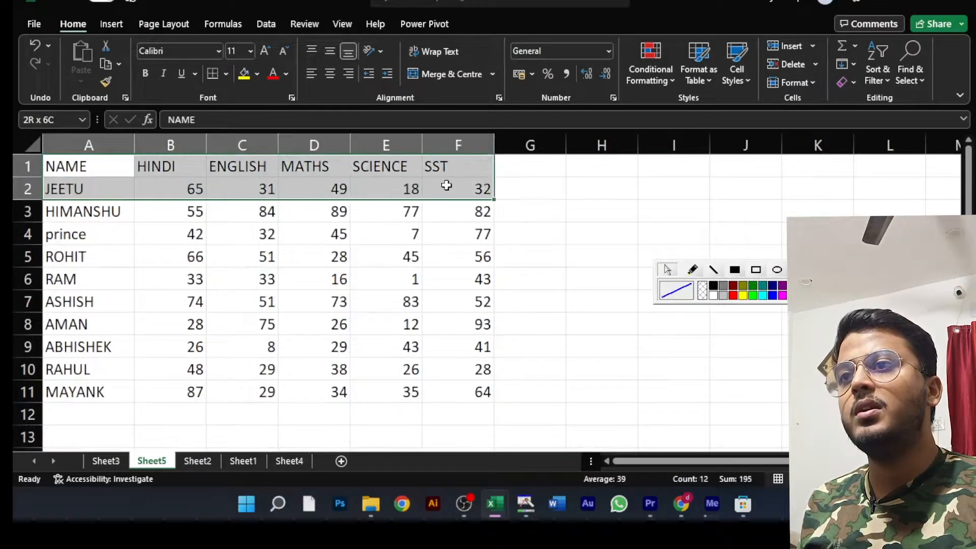
click(112, 24)
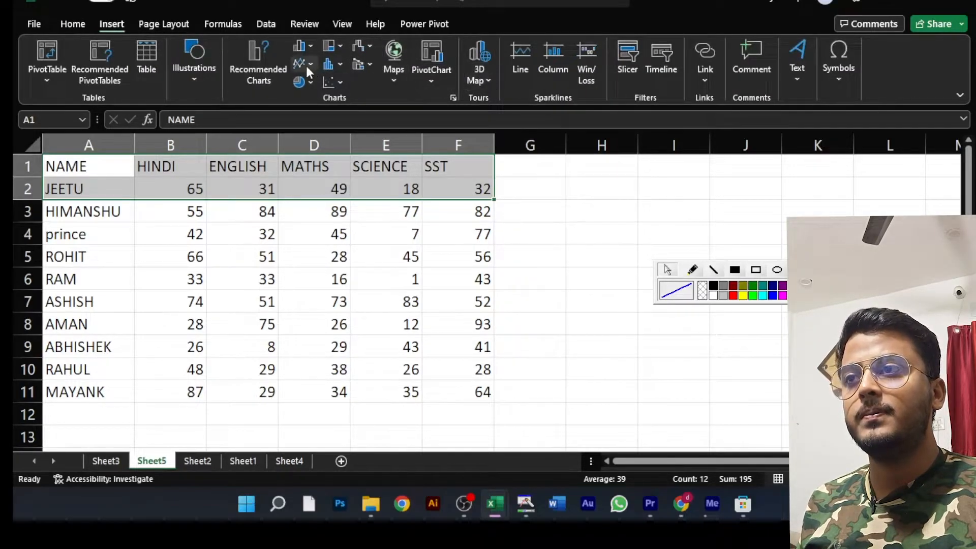
click(311, 45)
click(316, 160)
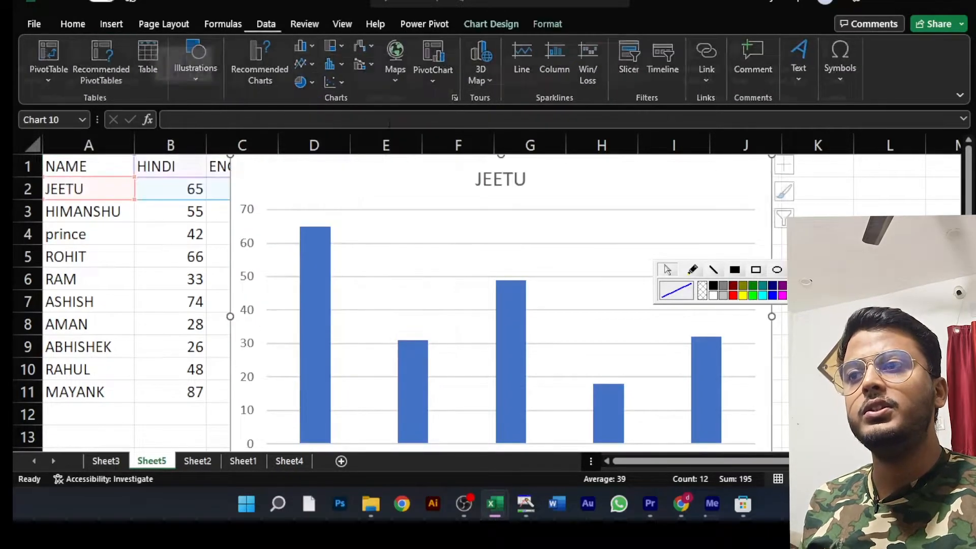
ctrl+scroll(521, 231, down, 5)
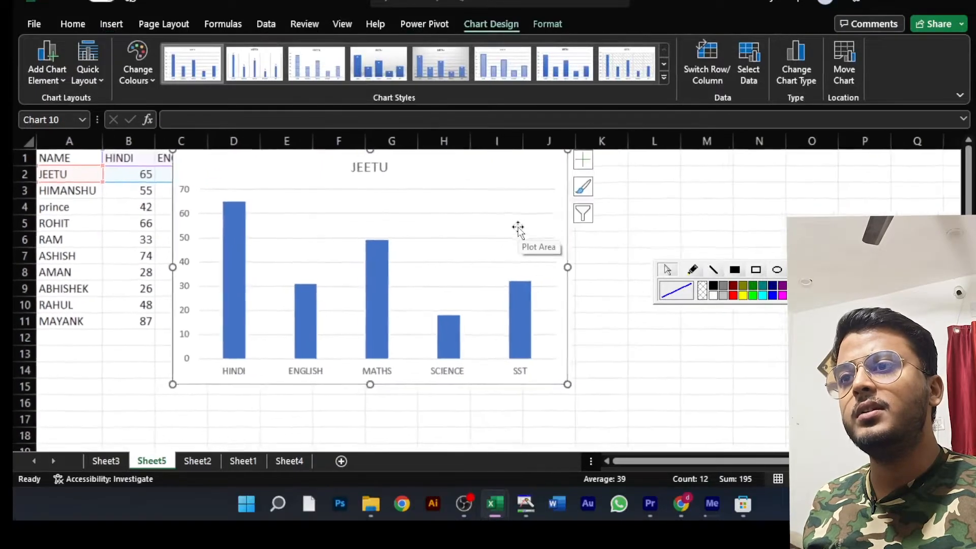
drag(393, 171, 588, 183)
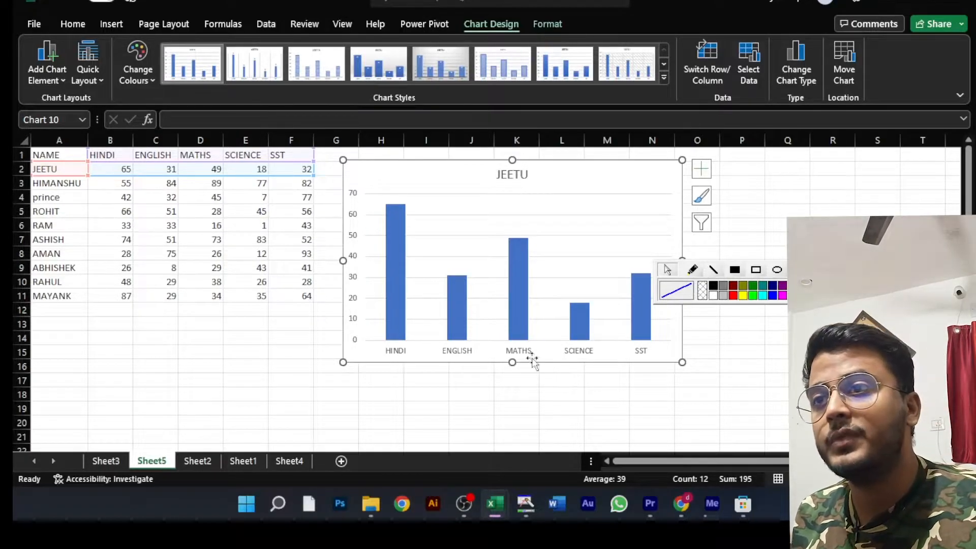
- Fill only the HINDI column of the chart with the picture maxresdefault (2) from the Downloads folder
click(391, 248)
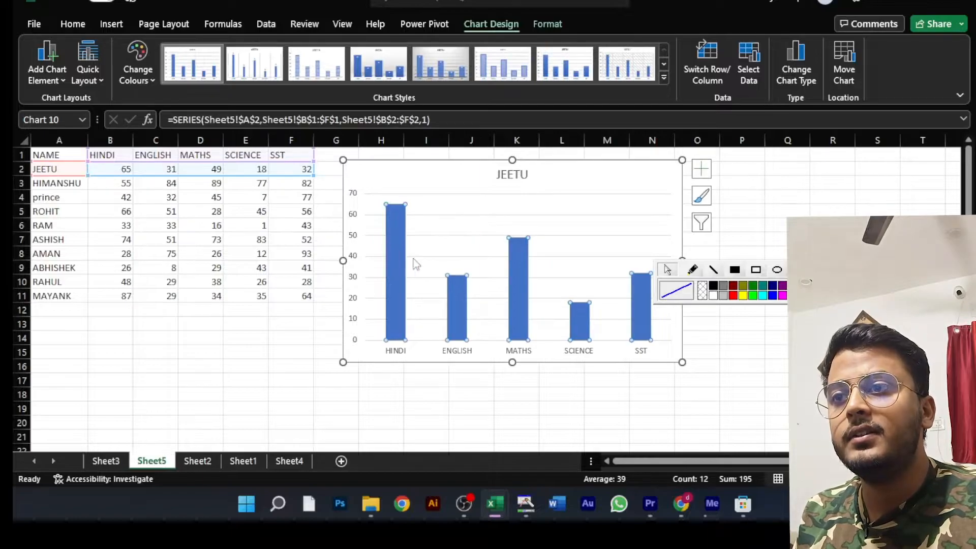
click(396, 244)
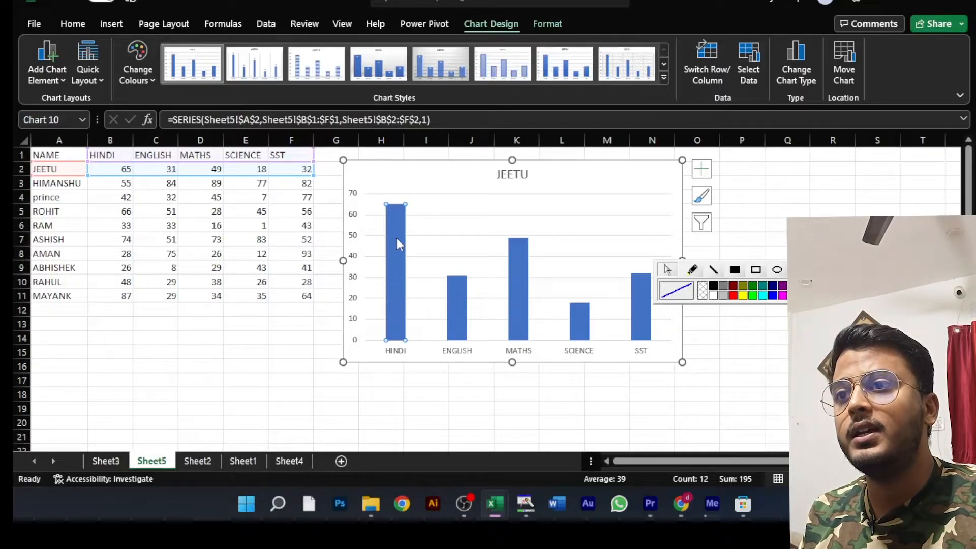
right_click(397, 244)
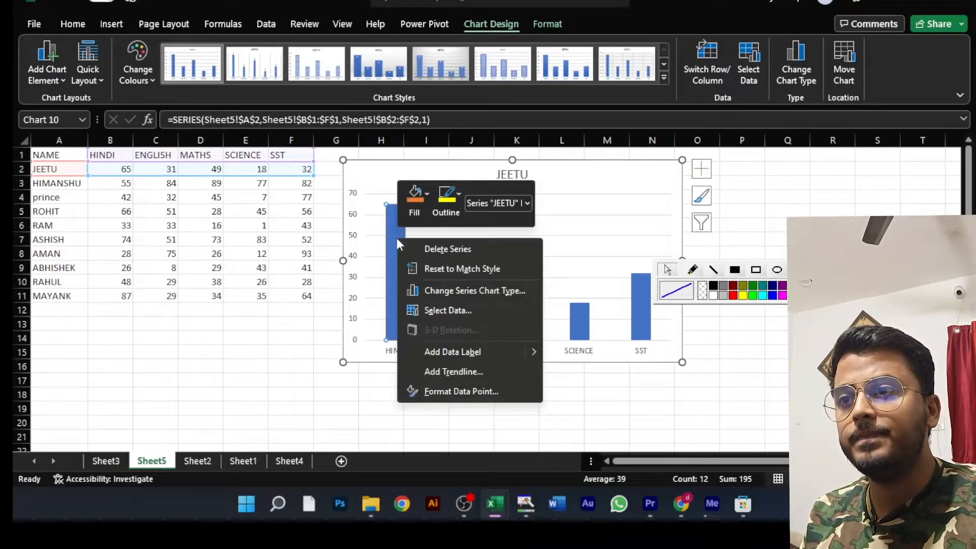
click(425, 194)
click(425, 193)
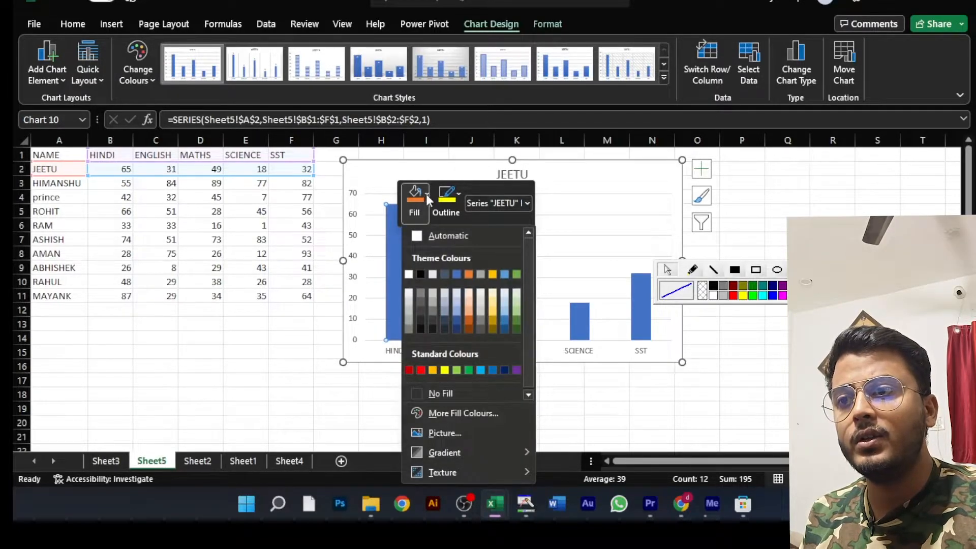
click(444, 433)
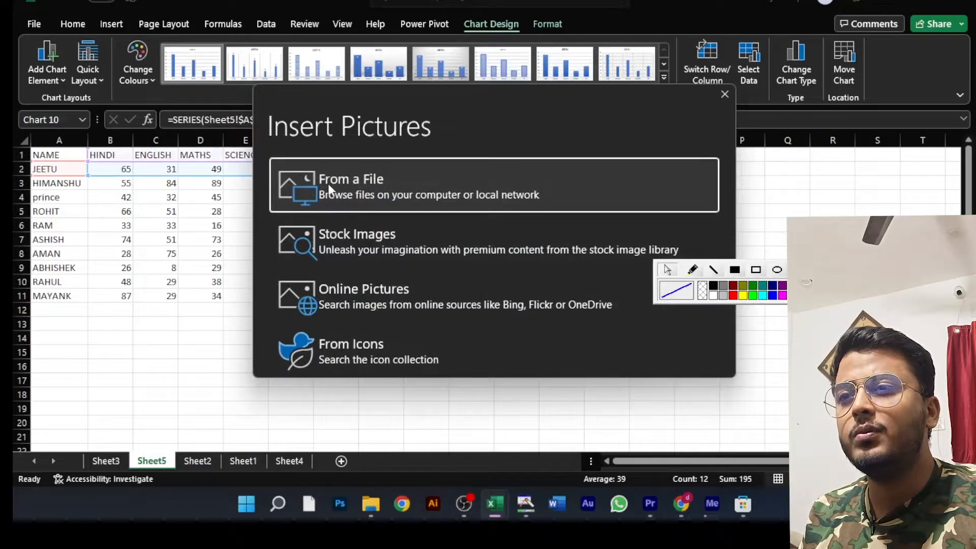
click(407, 185)
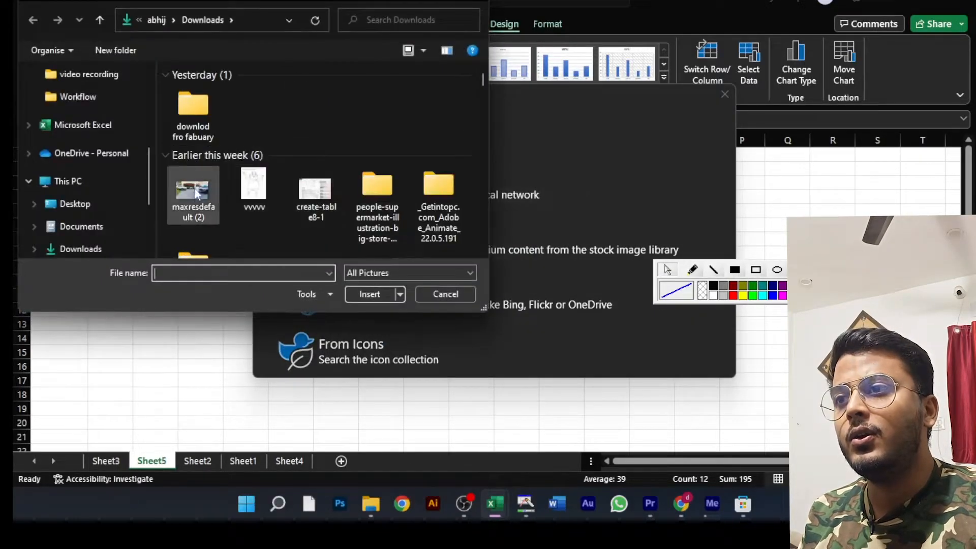
click(194, 191)
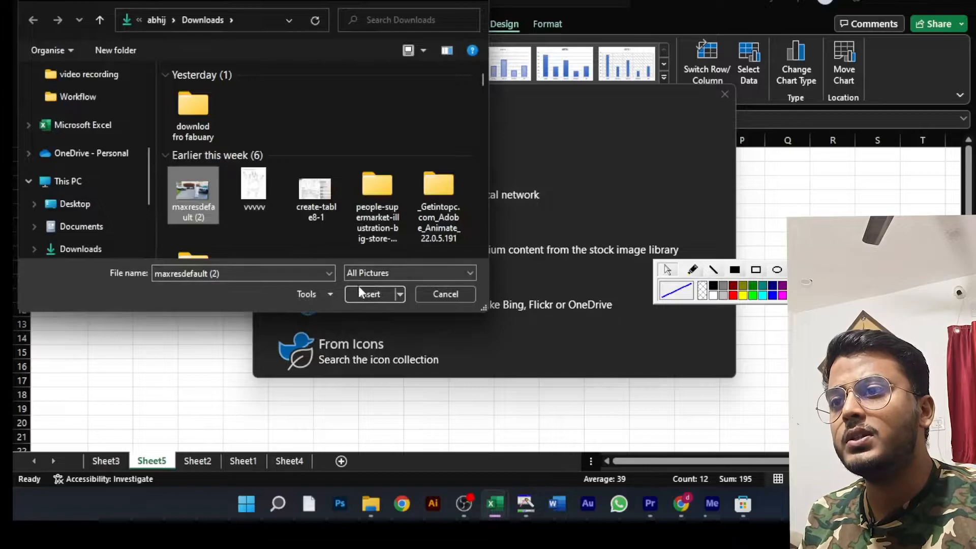
click(368, 294)
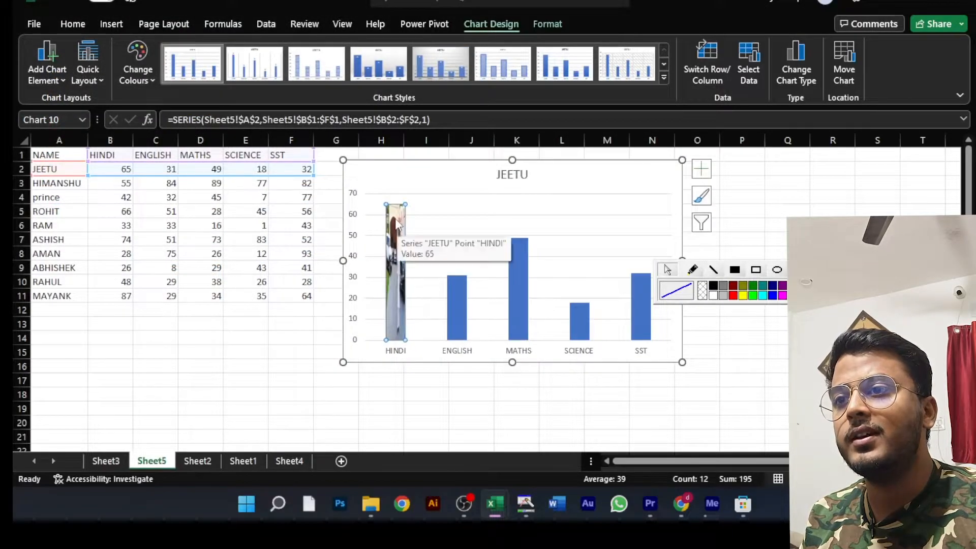
- Fill only the ENGLISH column with the picture d1c6b4d6fca9c380b5aa58a7dfd70732 from the Downloads folder
right_click(465, 310)
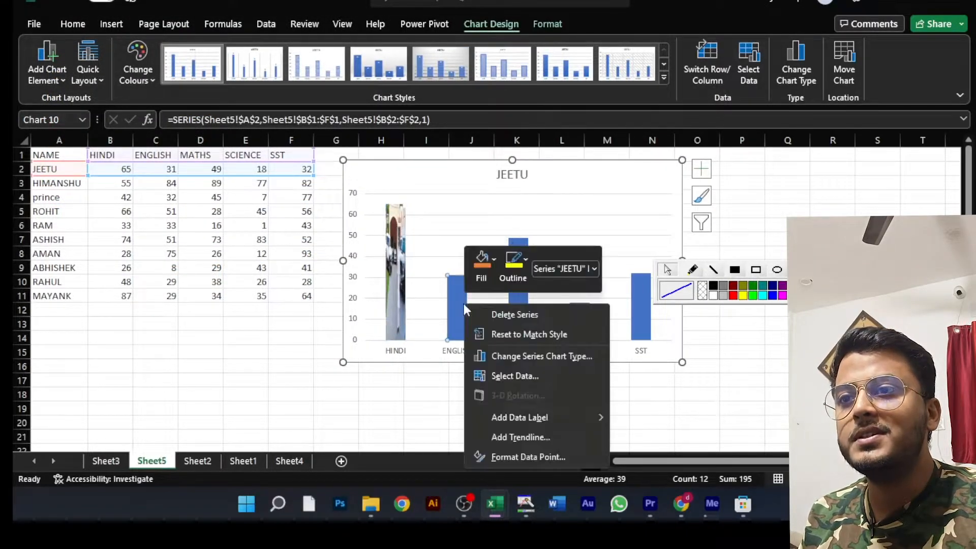
click(494, 258)
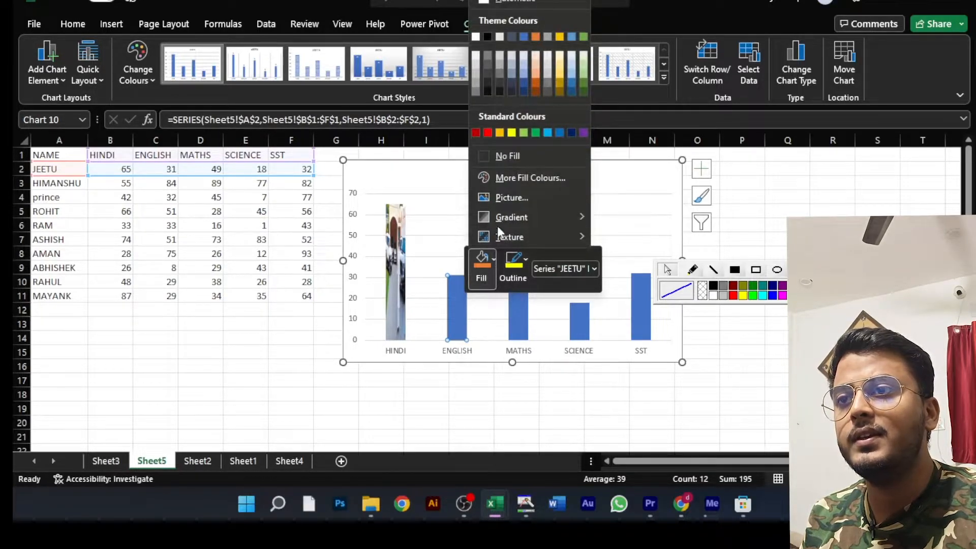
click(497, 192)
click(378, 199)
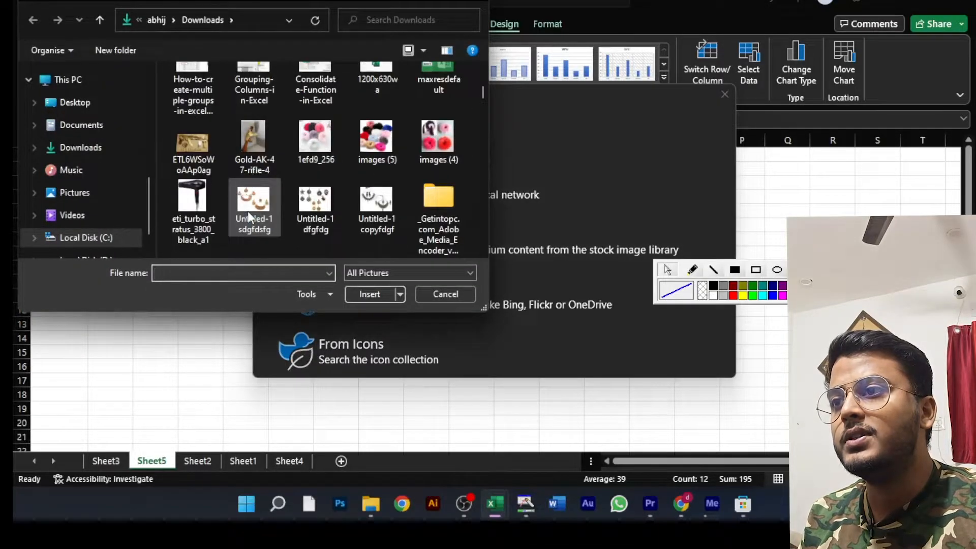
scroll(248, 212, down, 8)
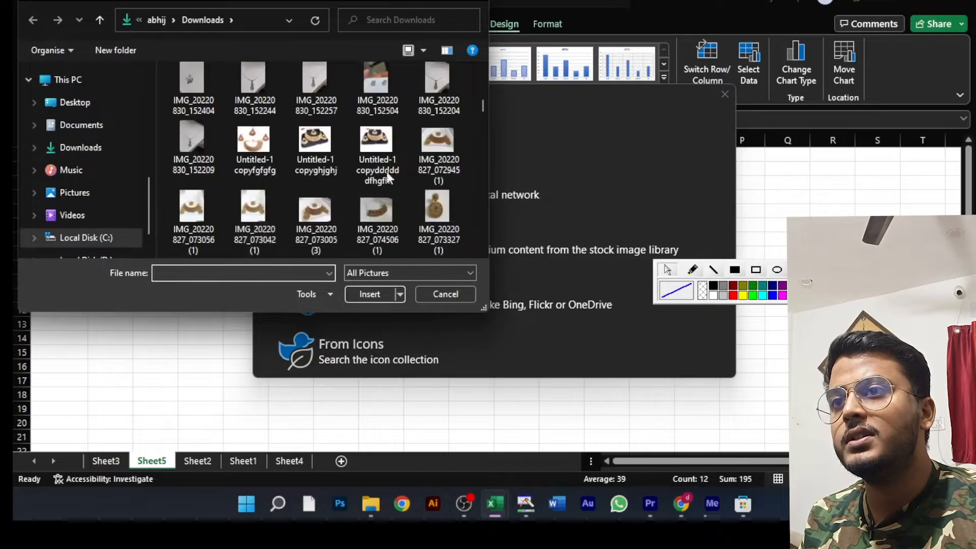
drag(482, 107, 480, 212)
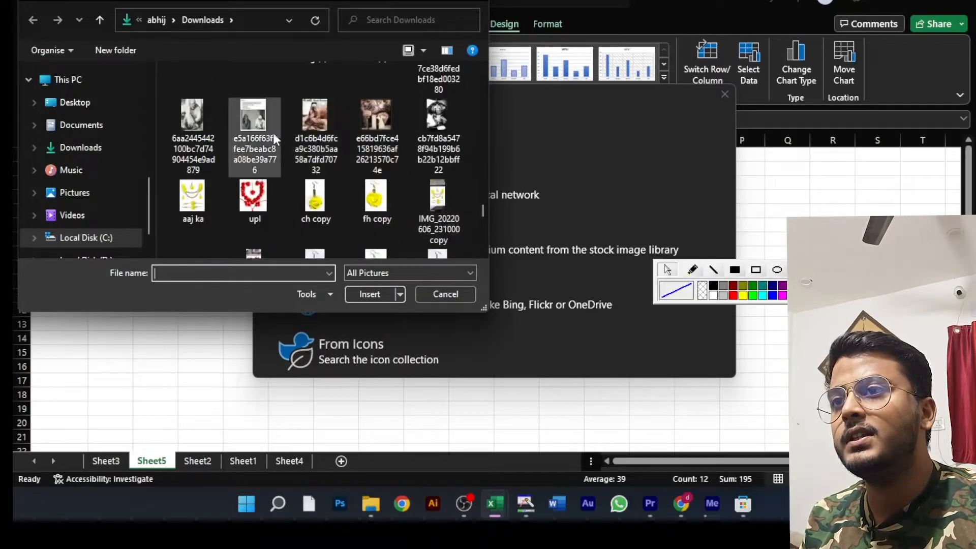
click(309, 111)
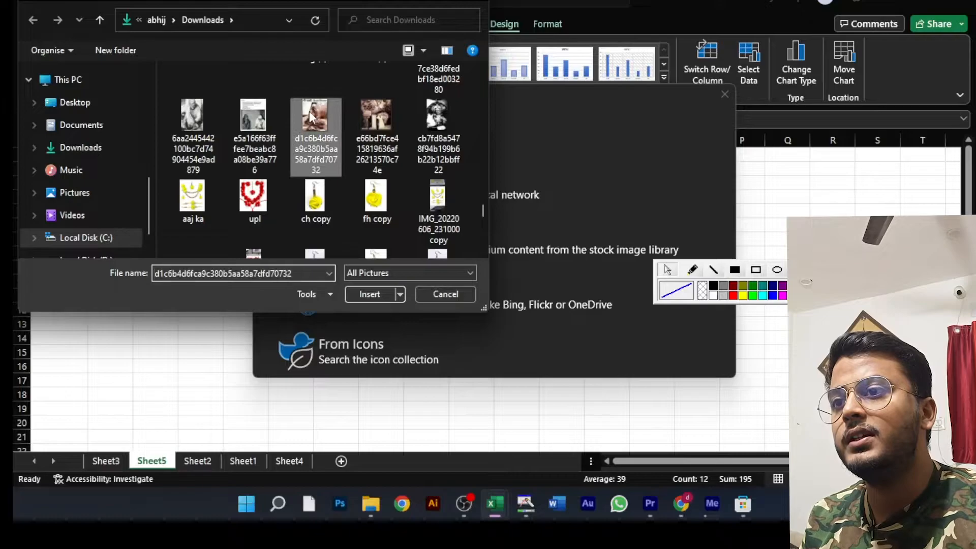
click(369, 294)
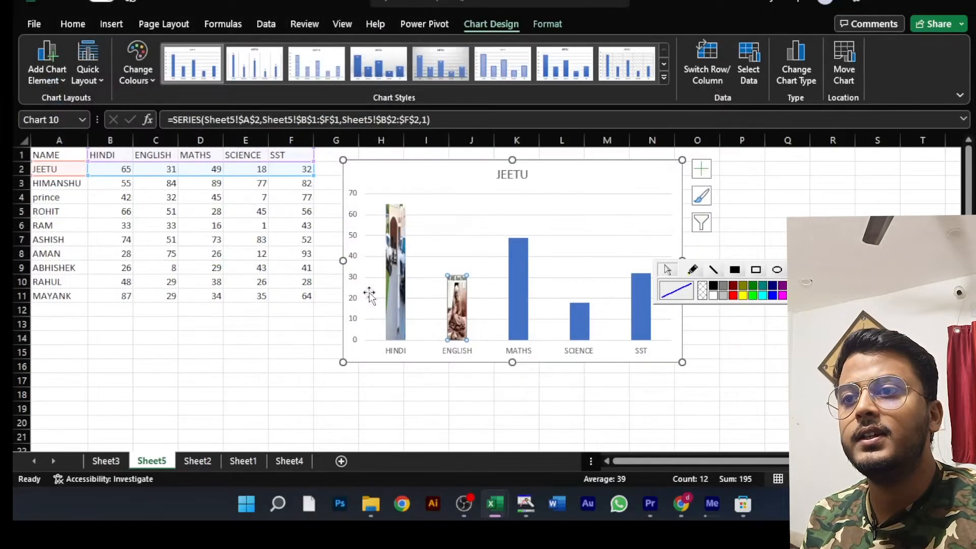
- Move the chart over the table to start in column B, and examine its picture-filled HINDI and ENGLISH columns up close
ctrl+scroll(472, 304, up, 6)
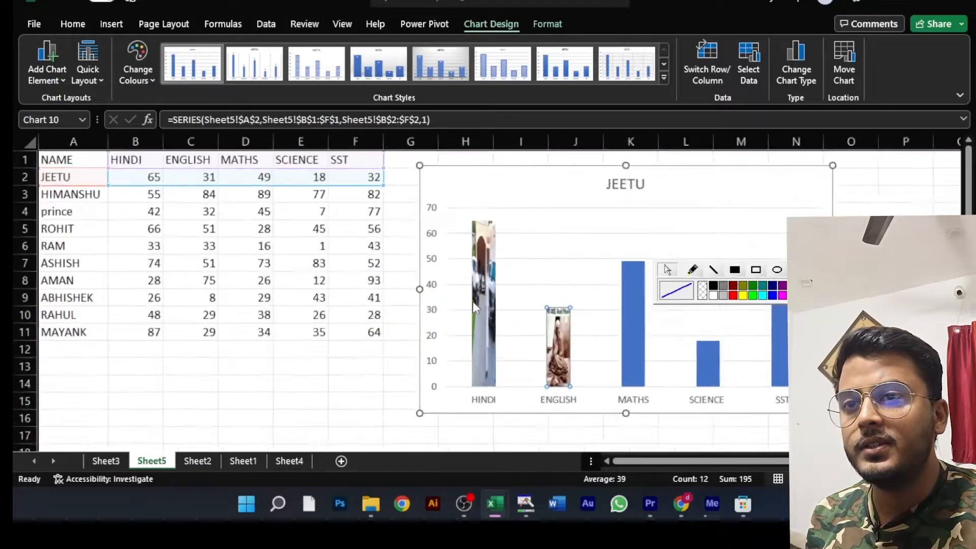
scroll(782, 379, down, 2)
scroll(783, 378, down, 1)
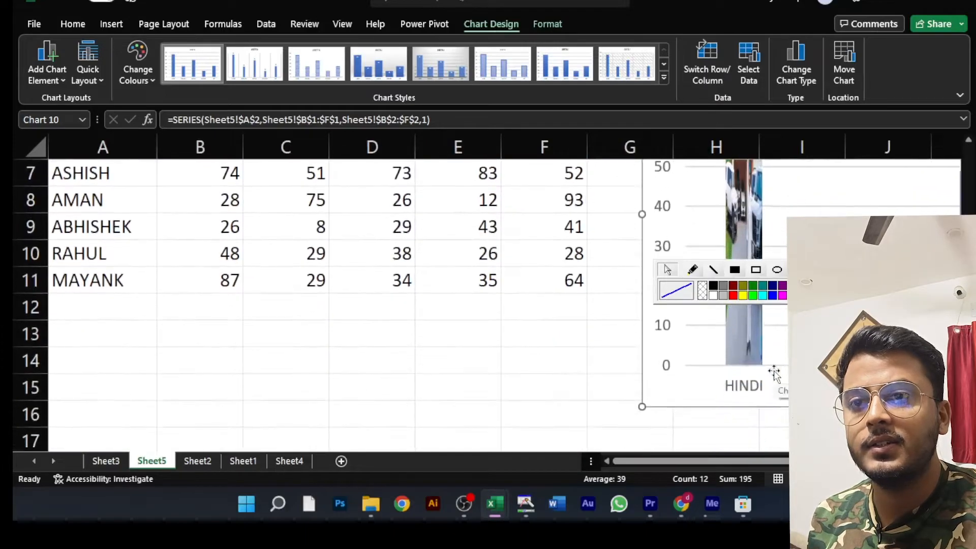
drag(641, 399, 237, 379)
scroll(420, 274, up, 2)
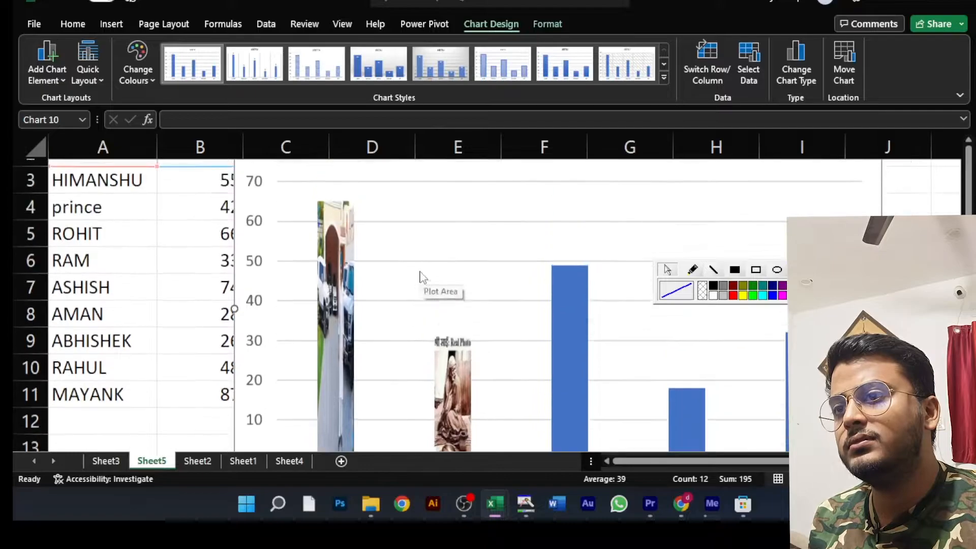
scroll(421, 275, down, 2)
scroll(420, 274, up, 1)
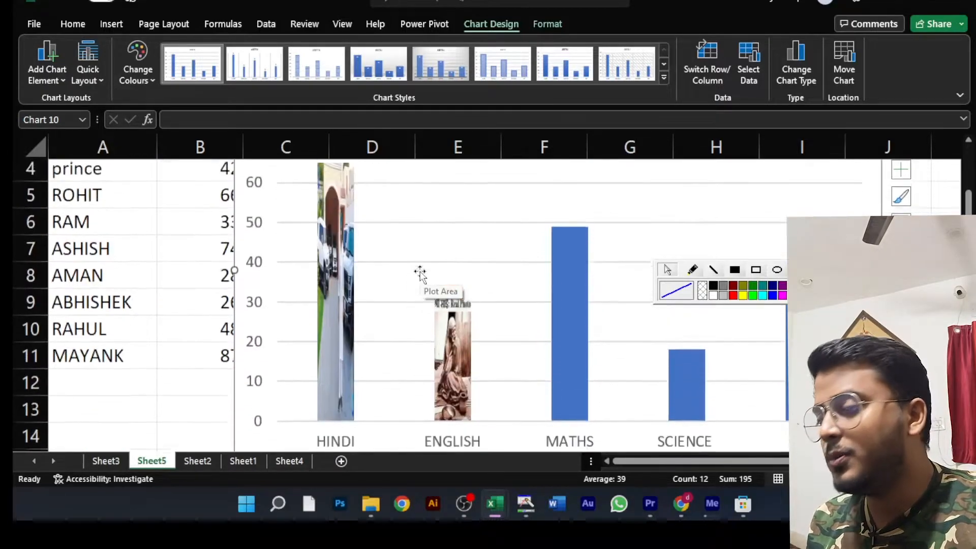
scroll(420, 274, down, 5)
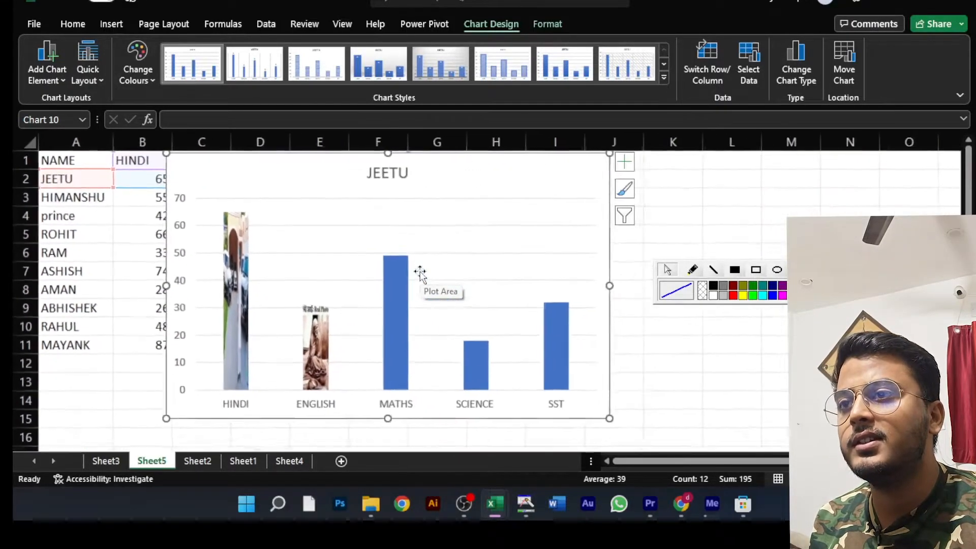
scroll(420, 270, down, 1)
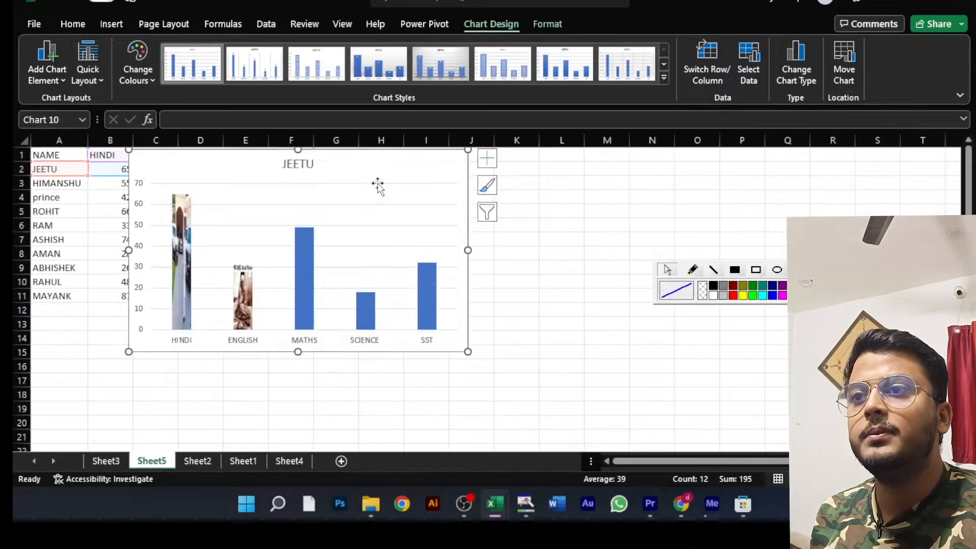
- Move the picture-filled chart clear of the marks table and delete it from the sheet
drag(379, 159, 570, 227)
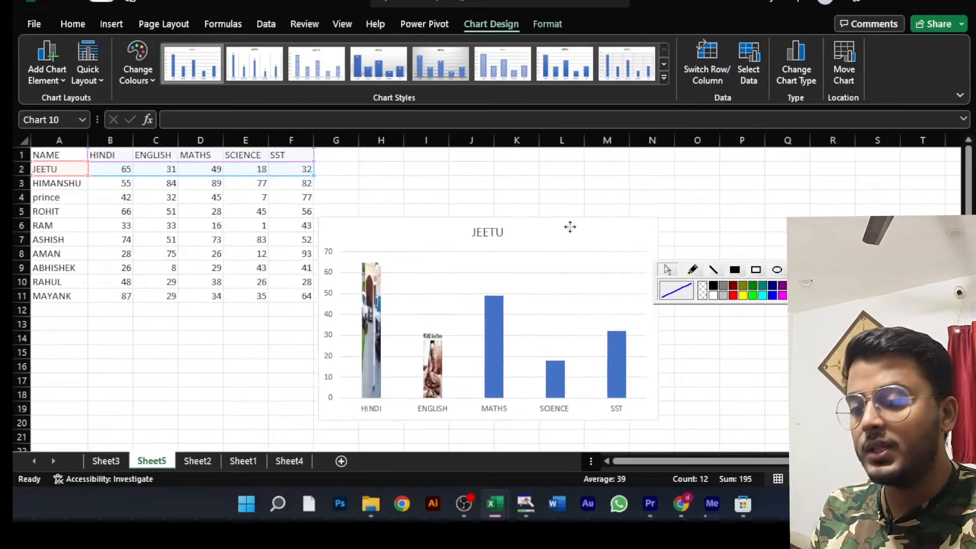
key(Delete)
click(410, 265)
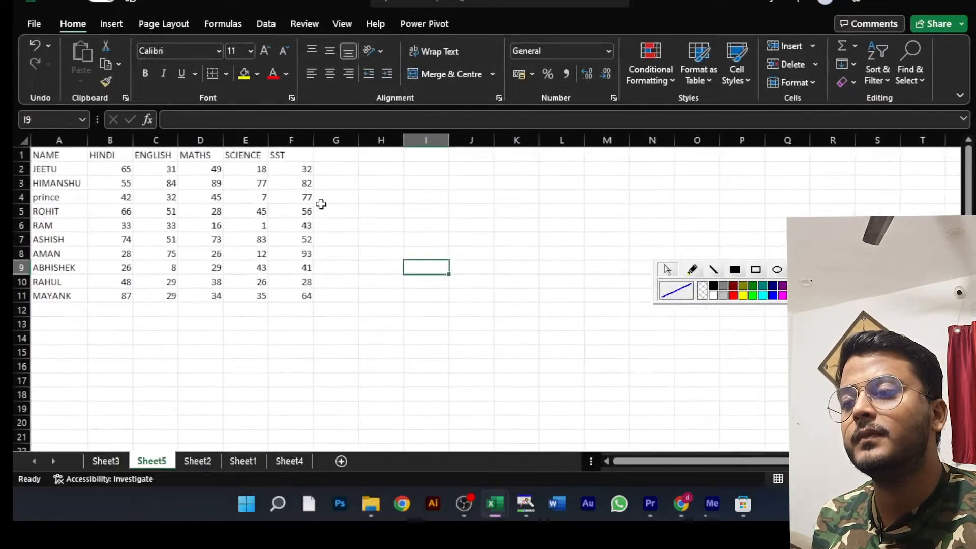
- Look through the hierarchy, statistical, scatter, waterfall, stock, surface, radar and combo chart types available for insertion
click(115, 23)
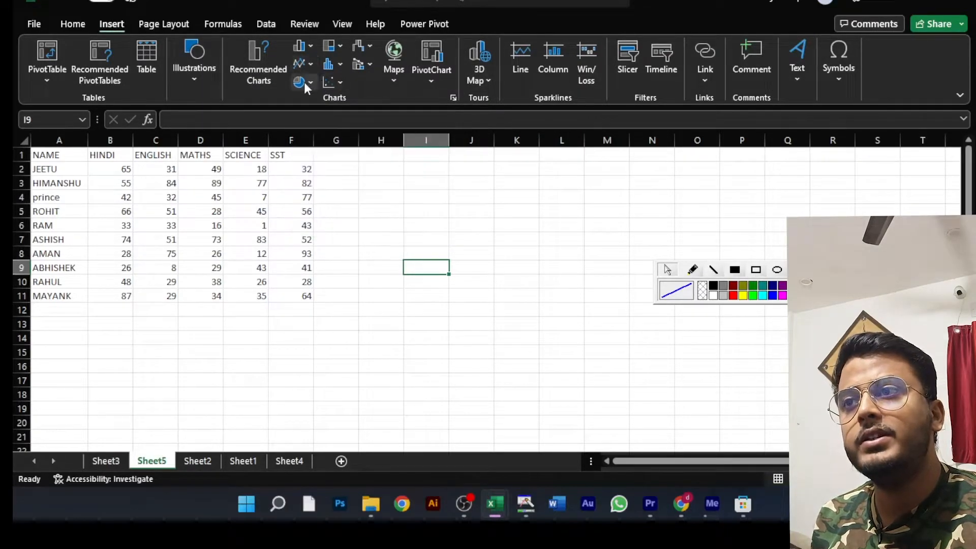
click(336, 44)
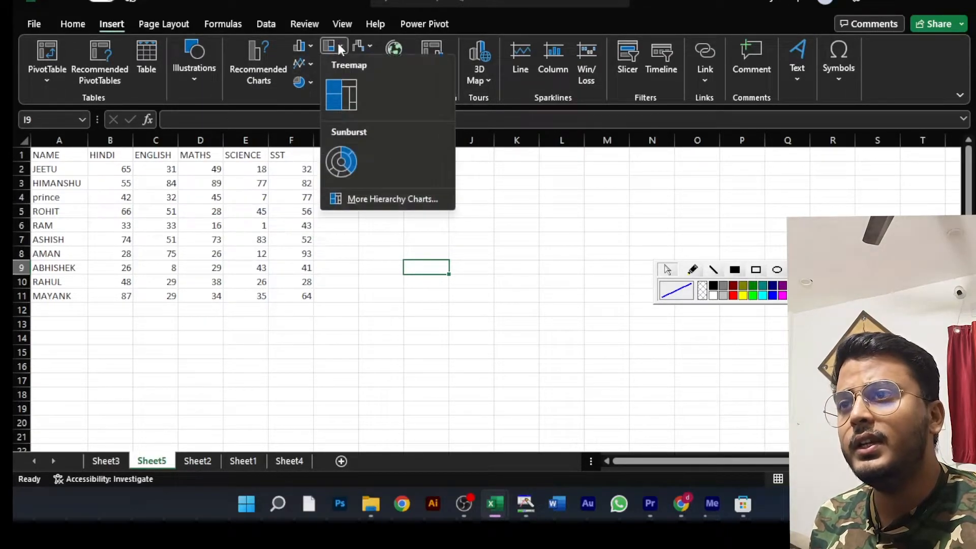
click(337, 43)
click(335, 62)
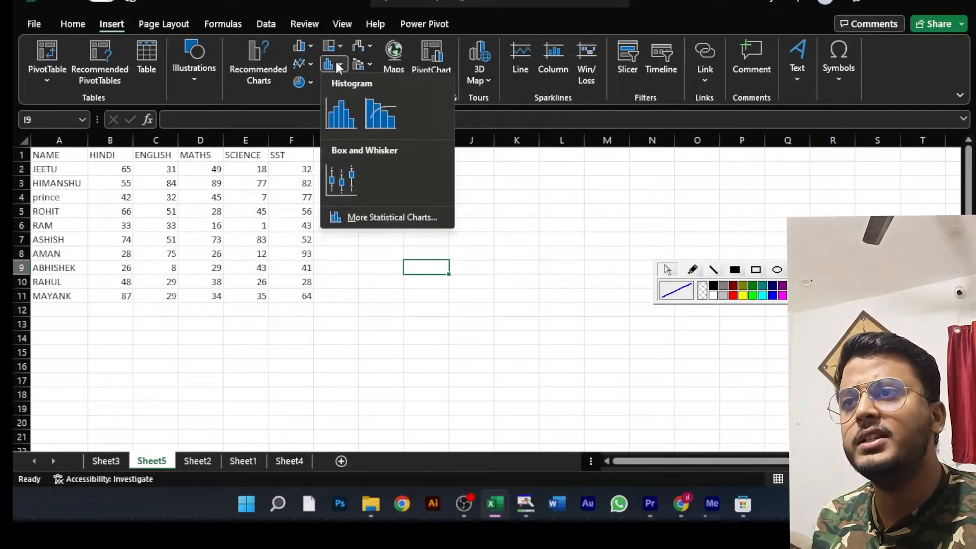
click(336, 62)
click(343, 78)
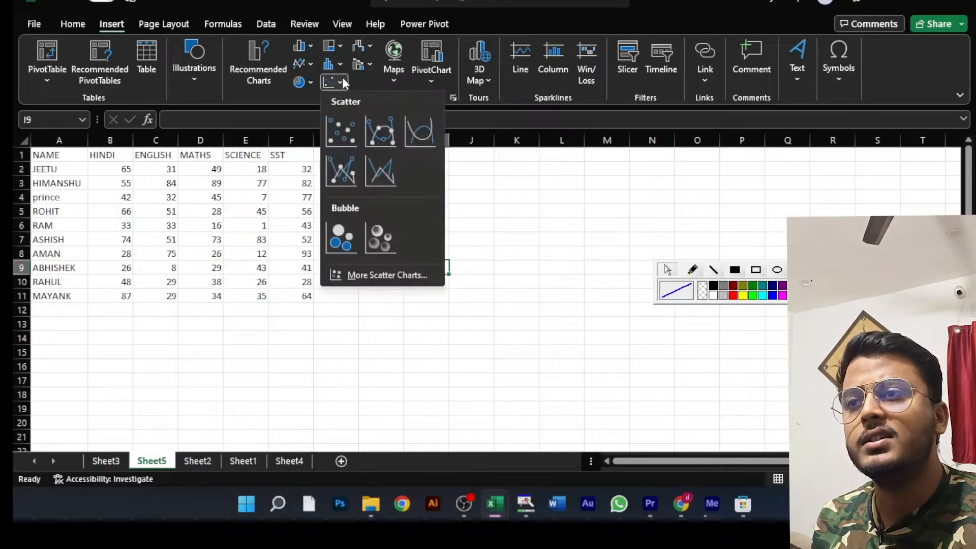
click(343, 77)
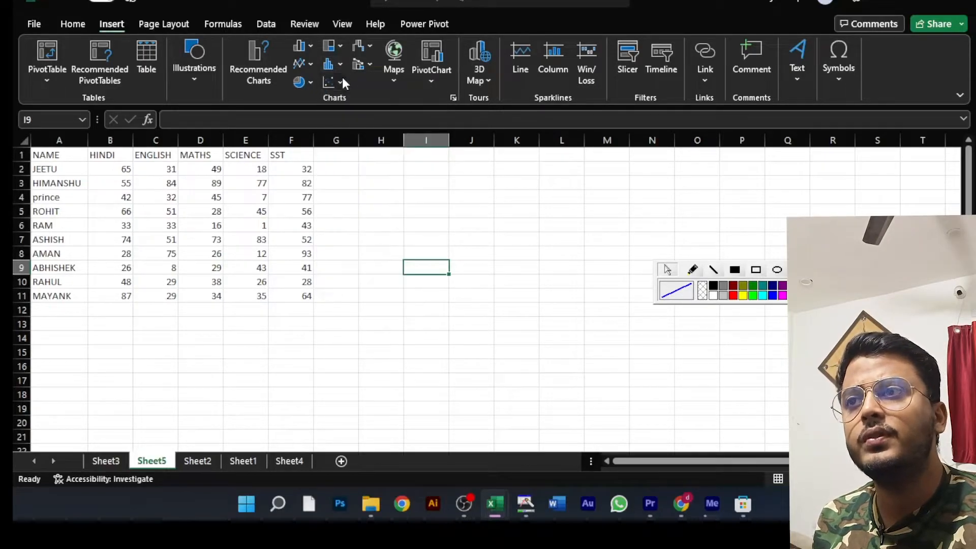
click(369, 48)
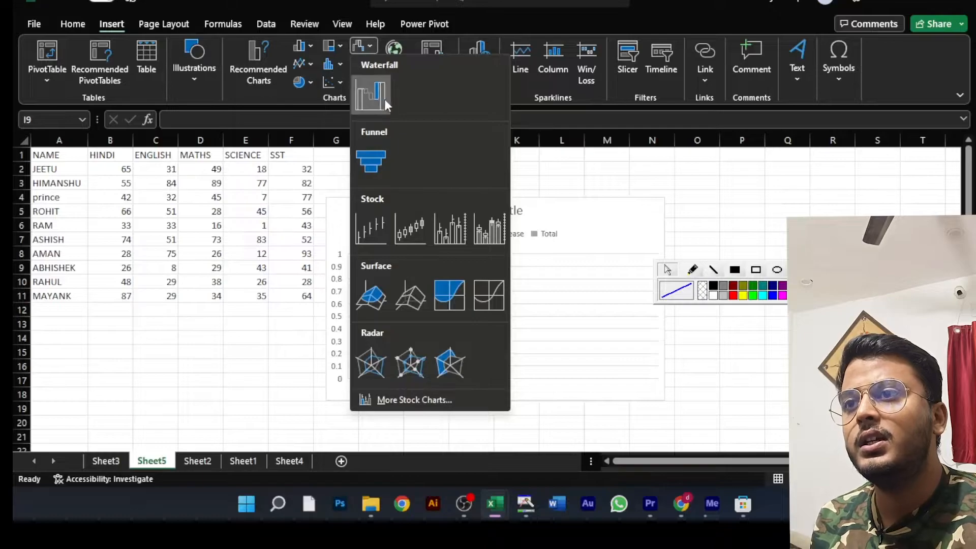
click(292, 374)
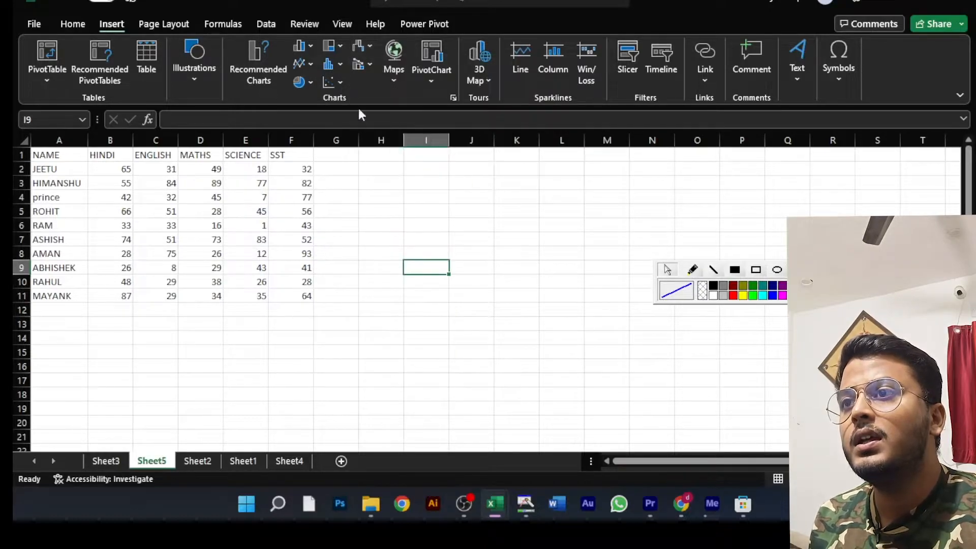
click(367, 65)
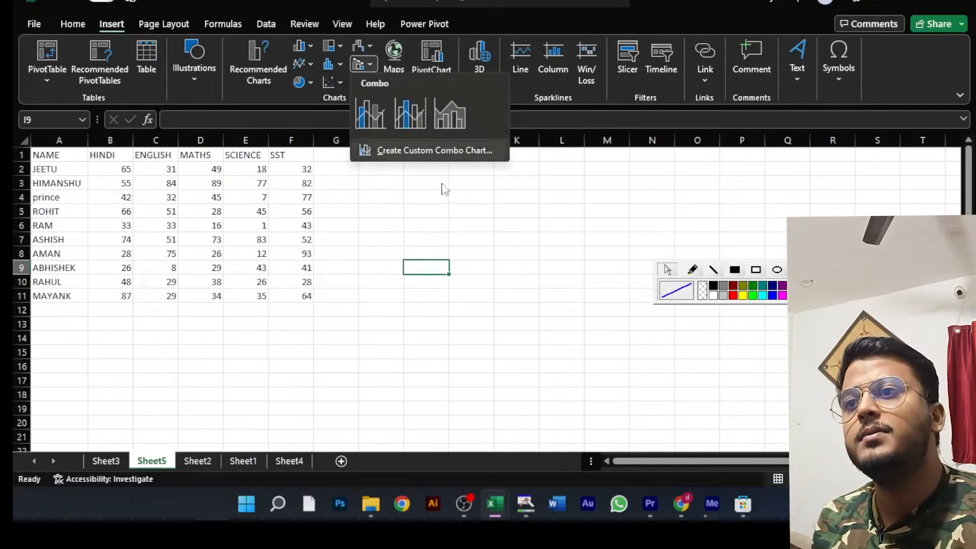
click(459, 224)
click(447, 212)
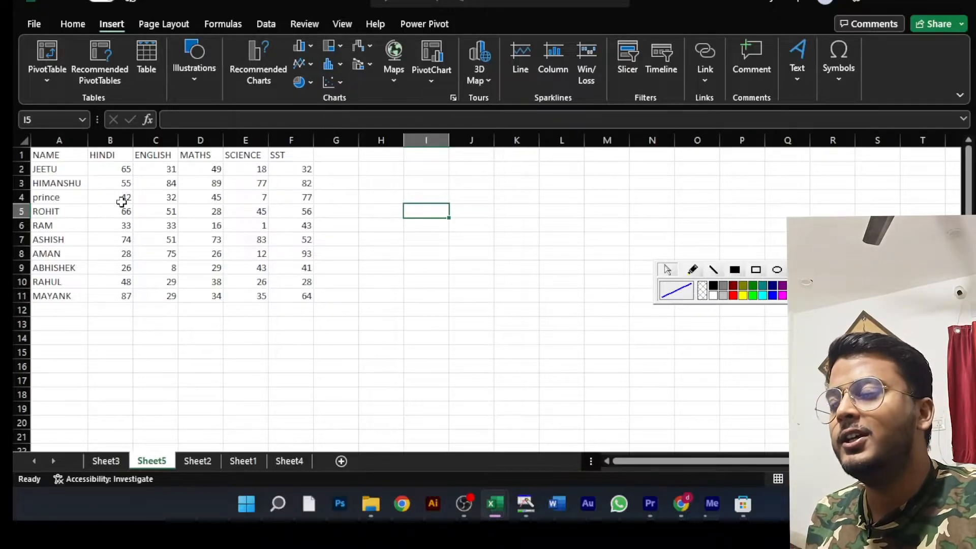
- Insert a clustered column and line combo chart of the first two students' marks in A1:F3
drag(59, 155, 305, 184)
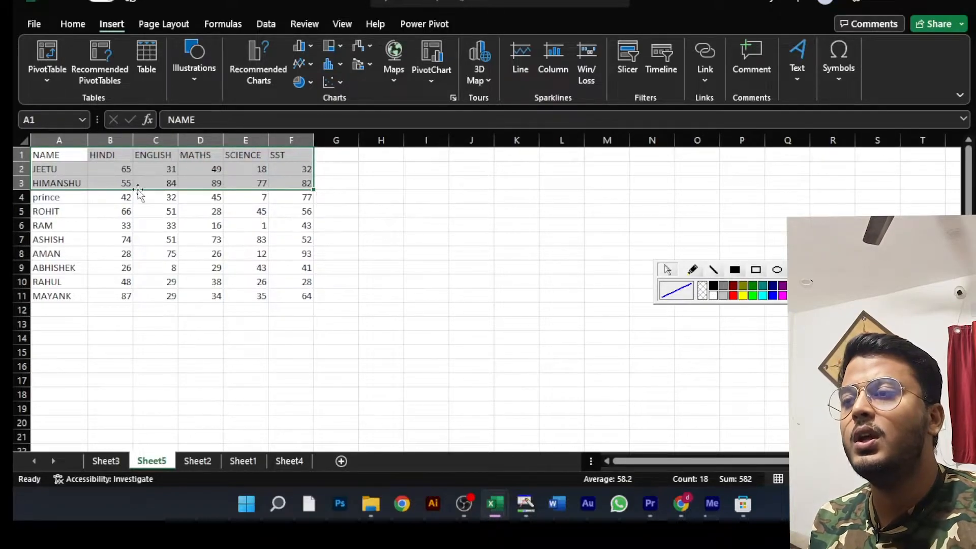
click(370, 64)
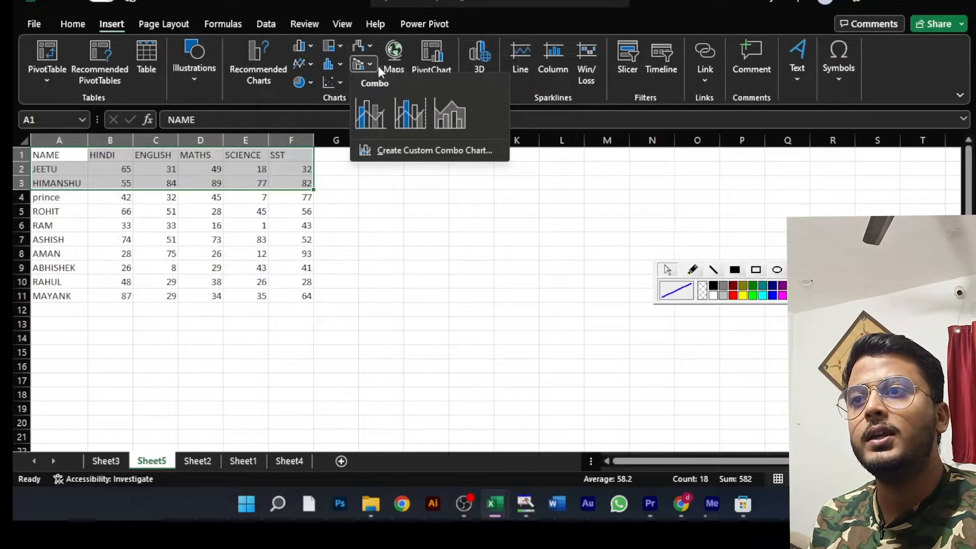
click(365, 123)
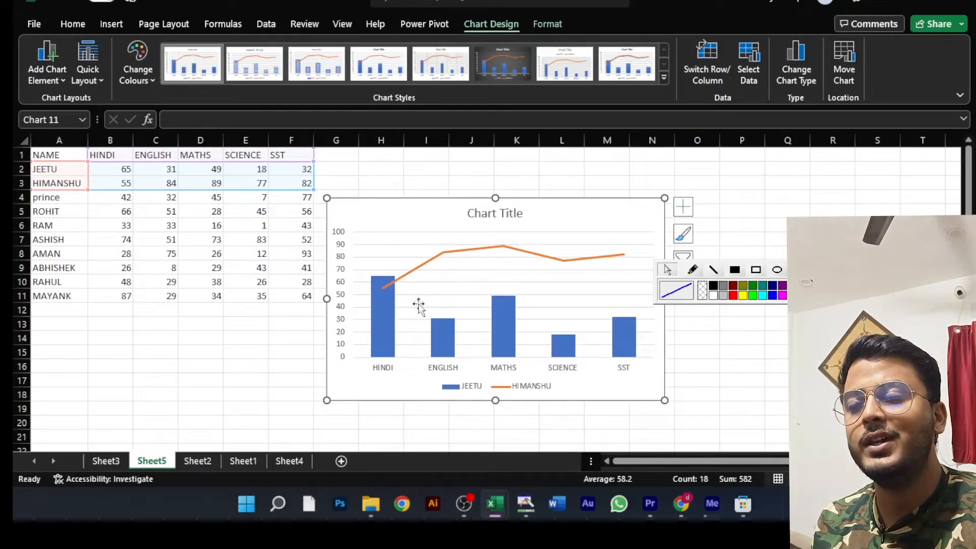
- Apply the dark grey chart style to the combo chart and move it slightly away from the marks table
mouse_move(374, 289)
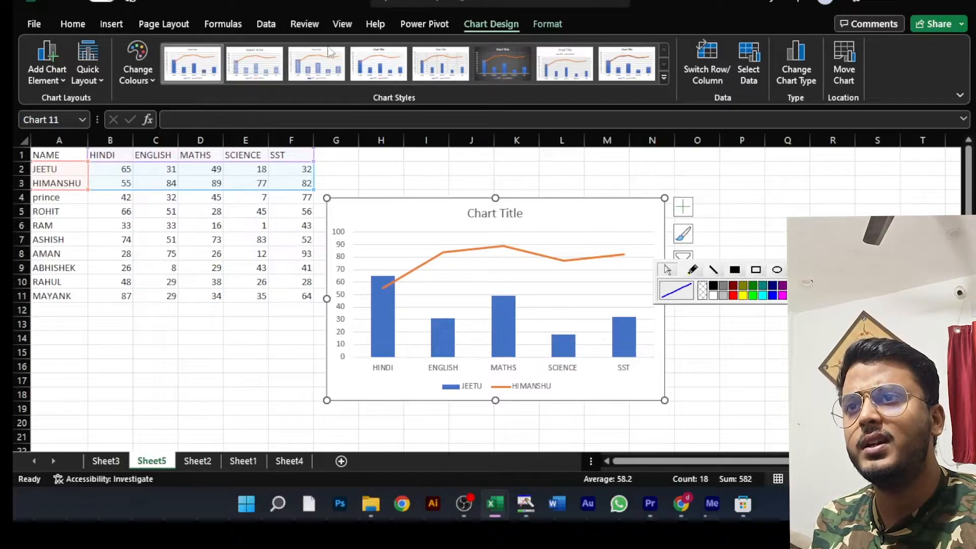
click(551, 23)
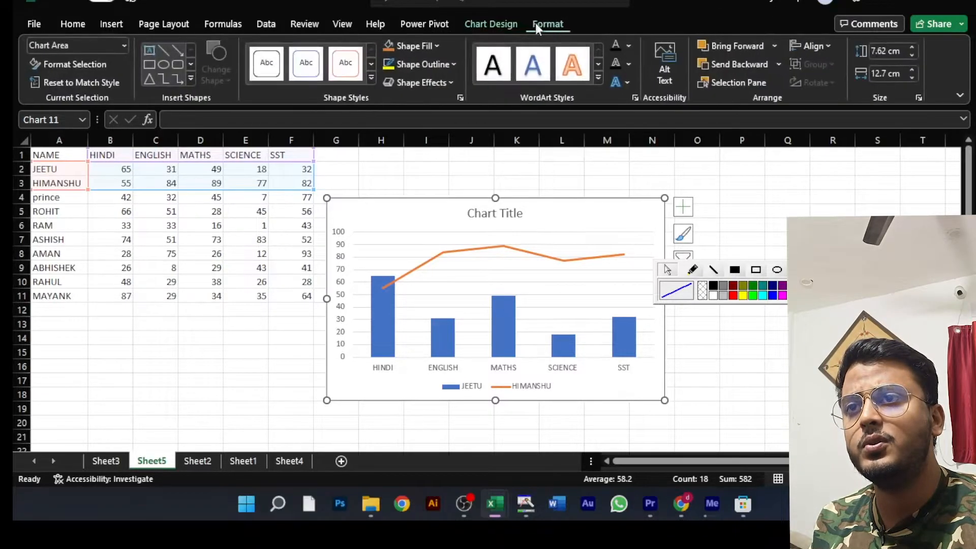
click(505, 21)
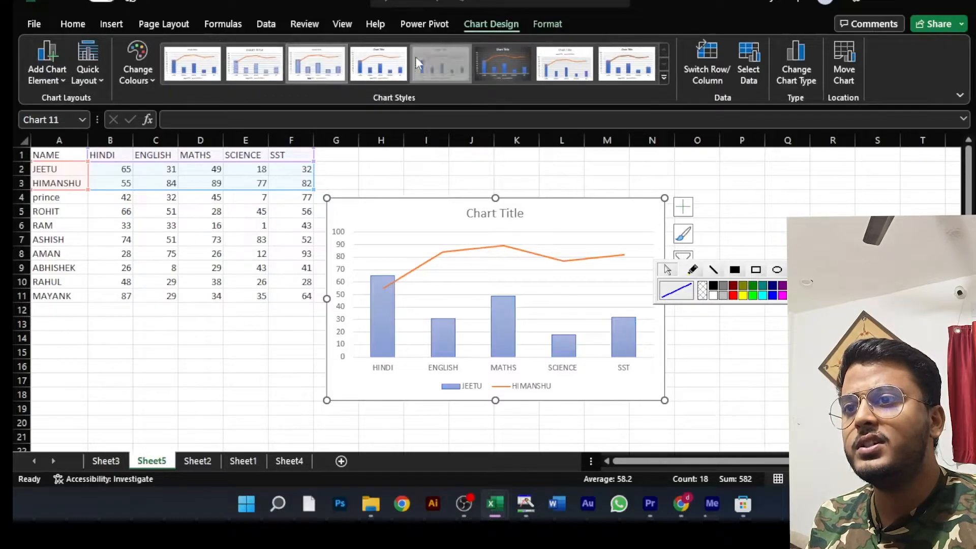
click(473, 63)
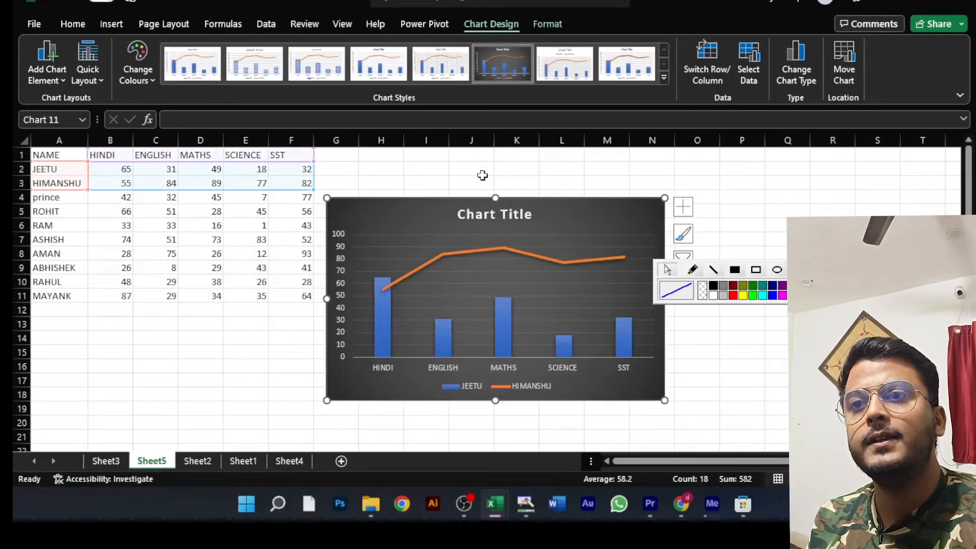
mouse_move(588, 206)
mouse_down()
mouse_move(596, 224)
mouse_move(598, 210)
mouse_up()
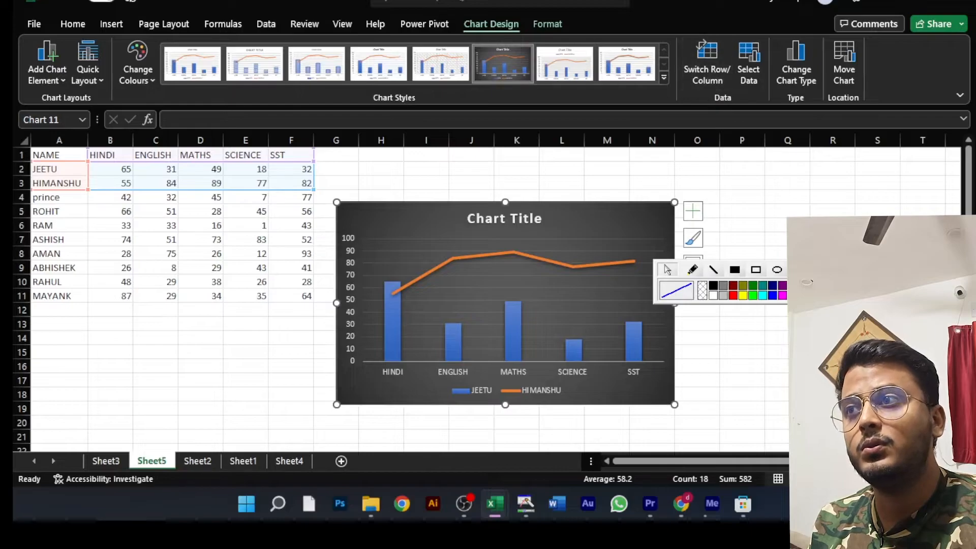
- Change the chart to clustered column with a secondary-axis line, and on to the stacked area and clustered column combo
click(112, 23)
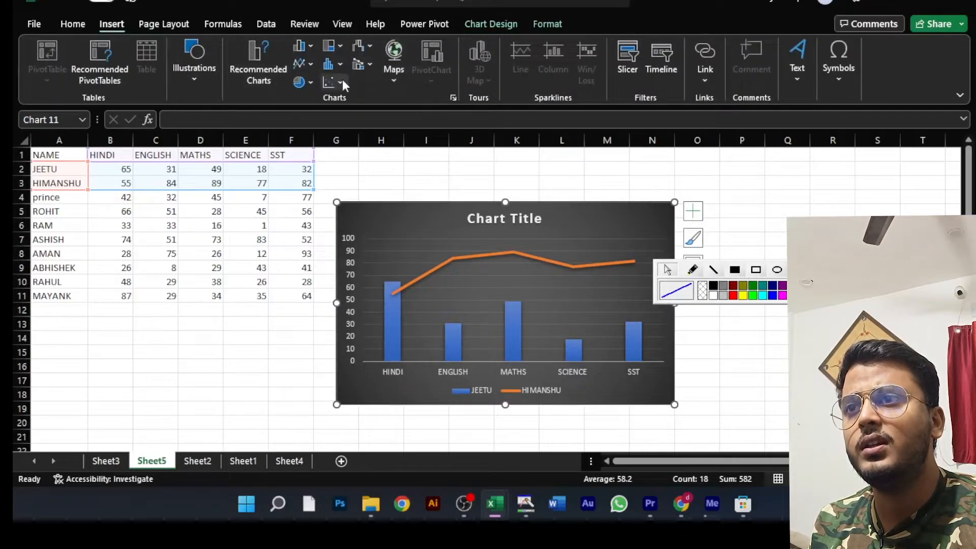
click(369, 62)
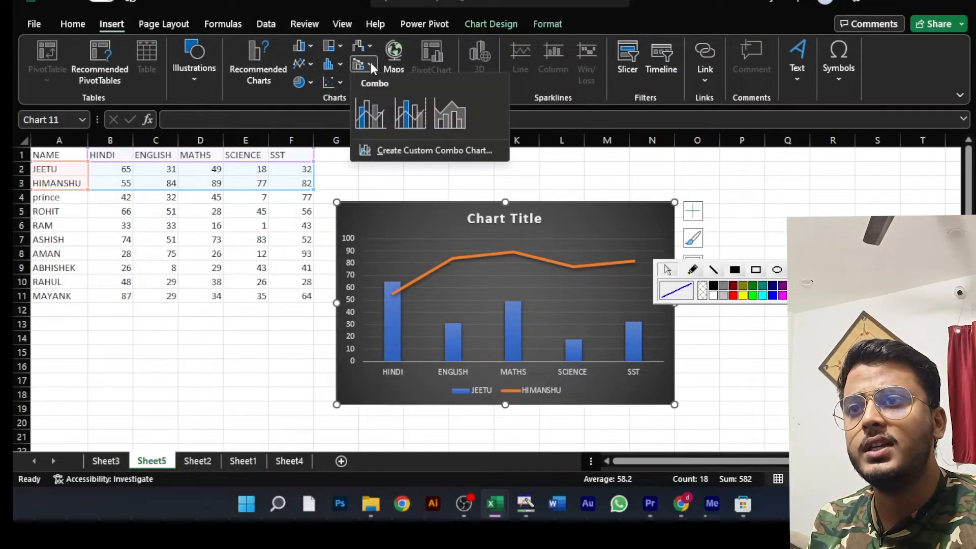
click(415, 121)
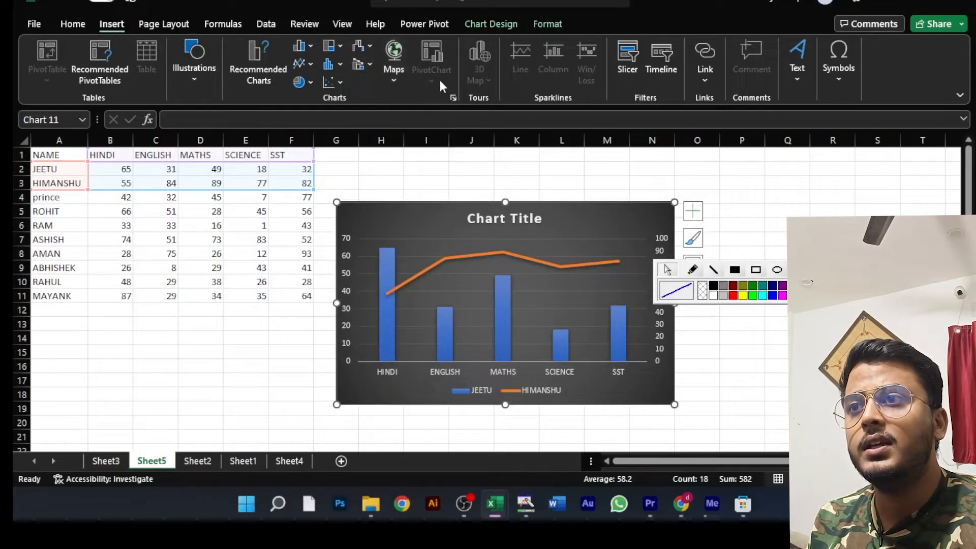
click(371, 65)
click(447, 114)
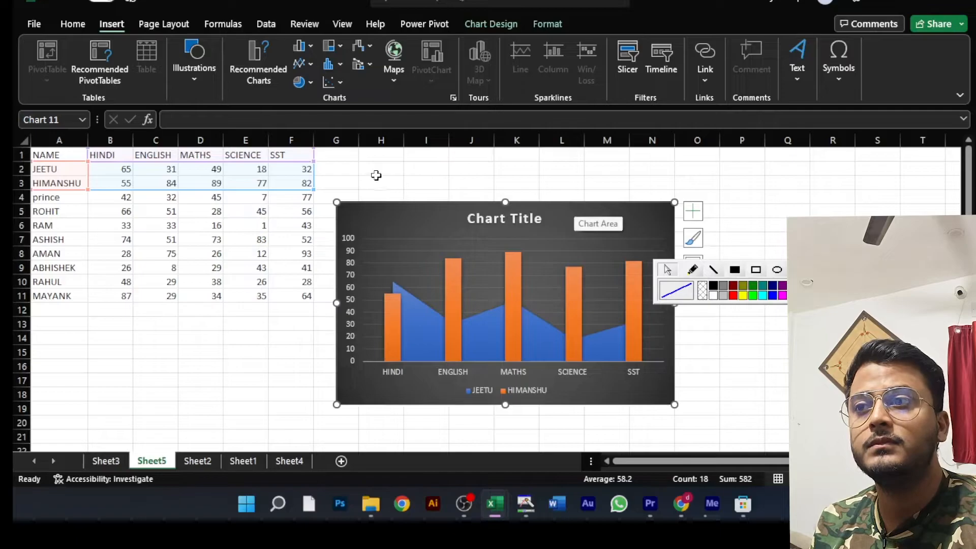
- Try extending the combo chart's source data down to row 5 and row 7, and return it to the first two students
drag(312, 190, 309, 217)
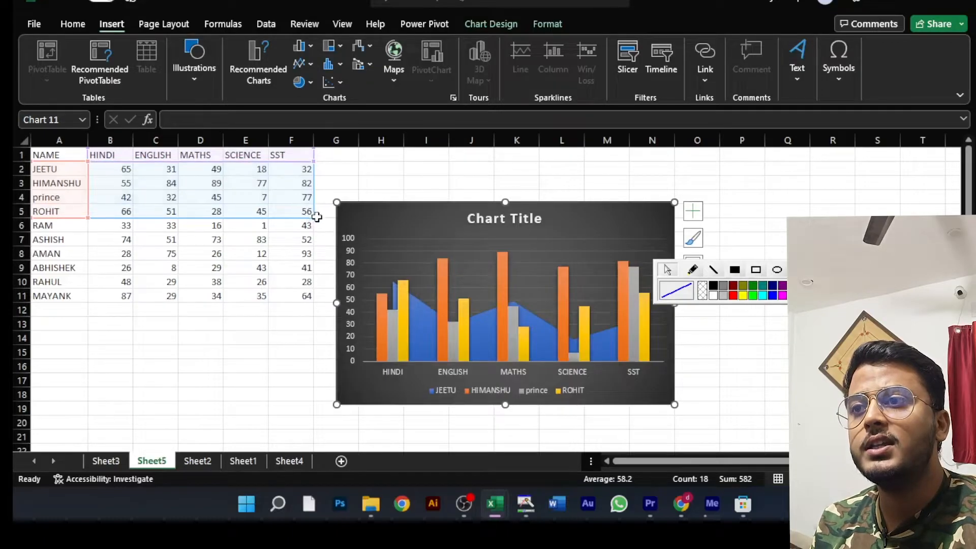
drag(315, 218, 309, 250)
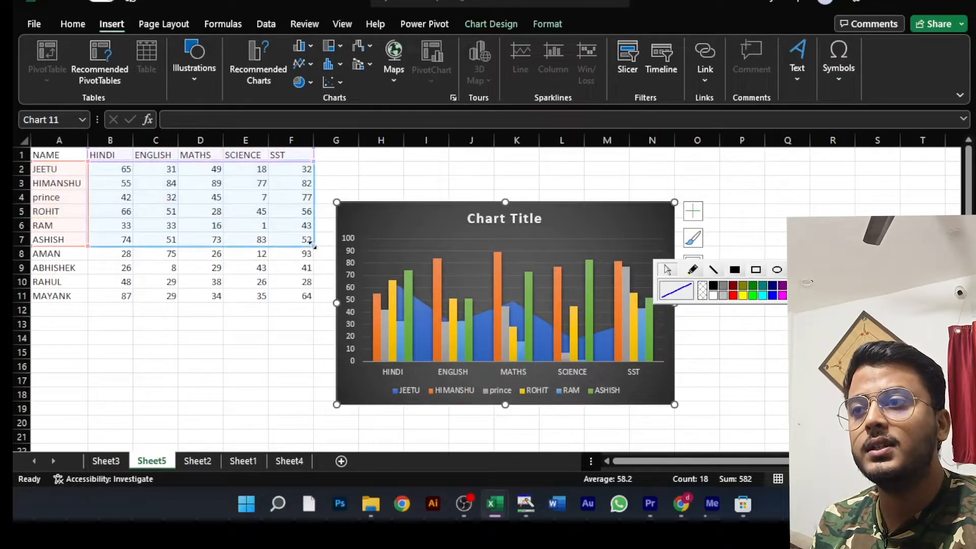
drag(315, 245, 315, 188)
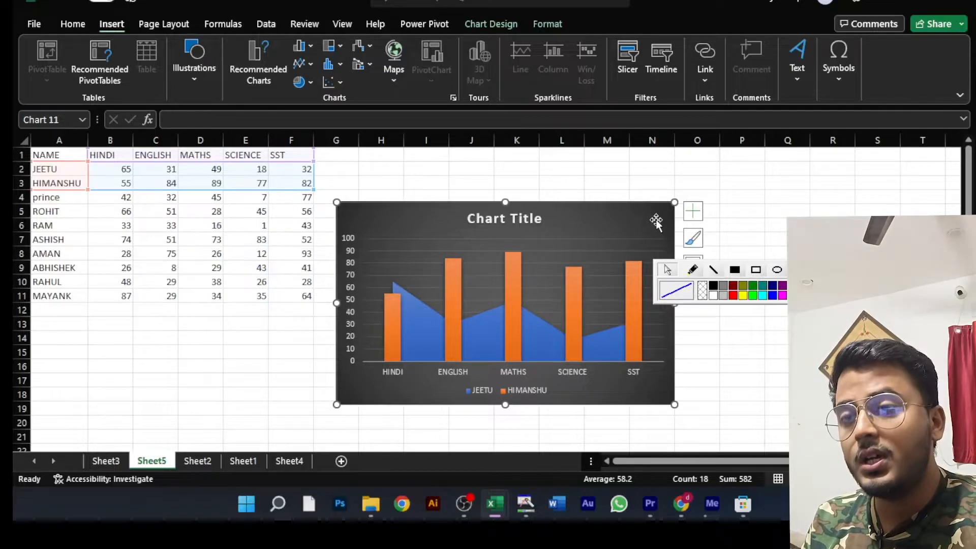
- Delete the combo chart from the sheet
key(Delete)
click(466, 228)
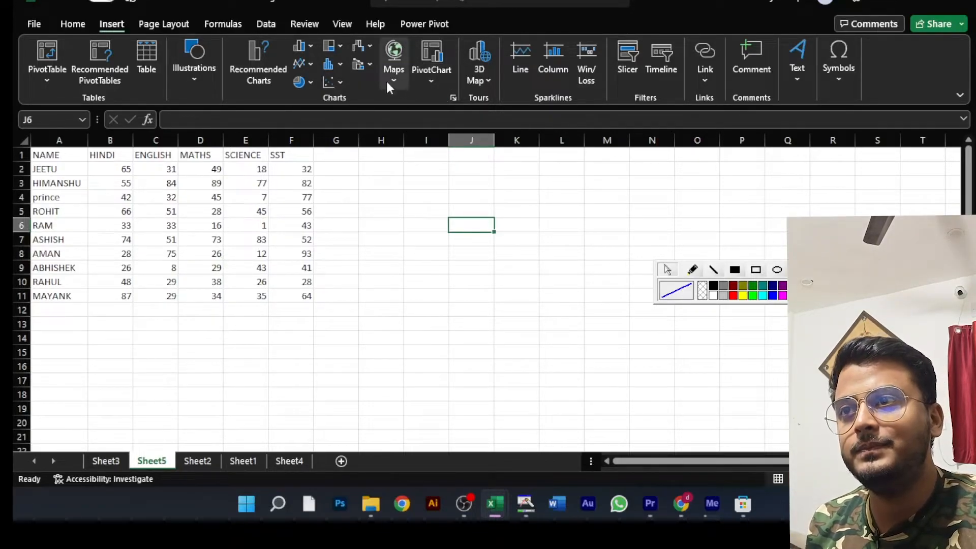
- Look through the combo, PivotChart and 3D Maps options, and outline the sparkline types with a rectangle annotation
click(370, 65)
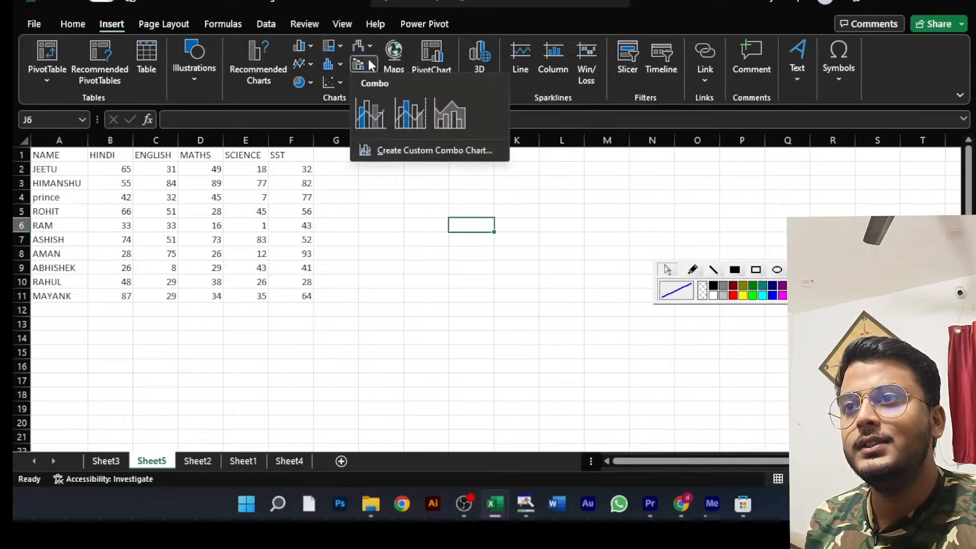
click(399, 210)
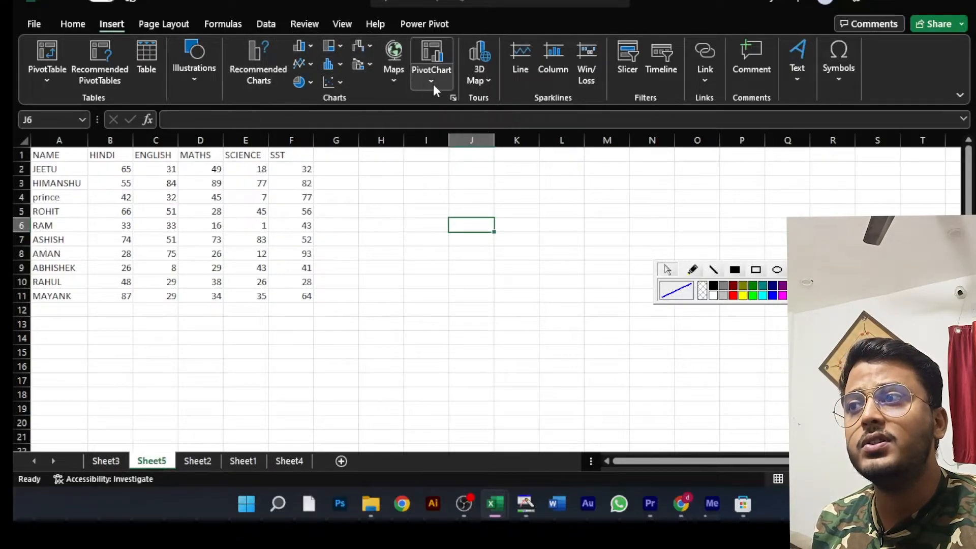
click(44, 80)
click(43, 80)
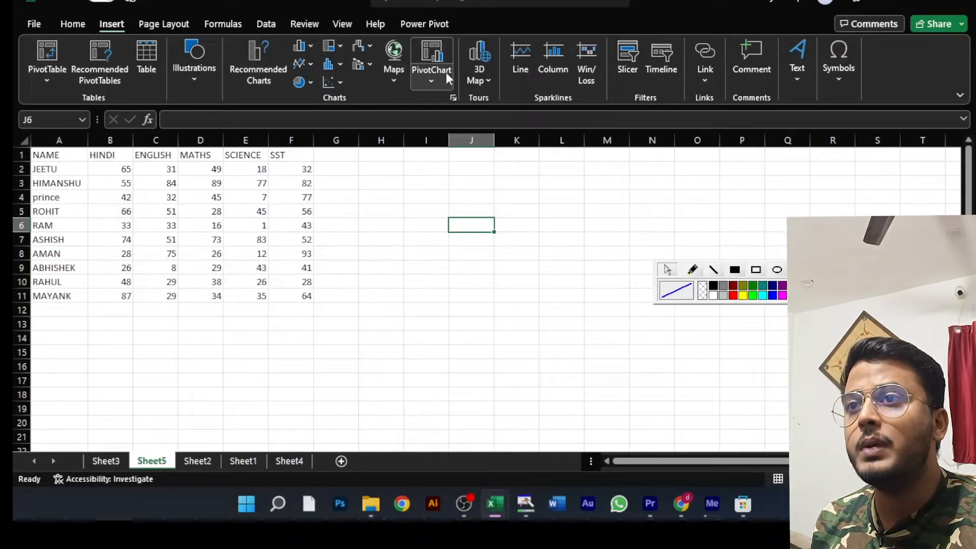
click(427, 82)
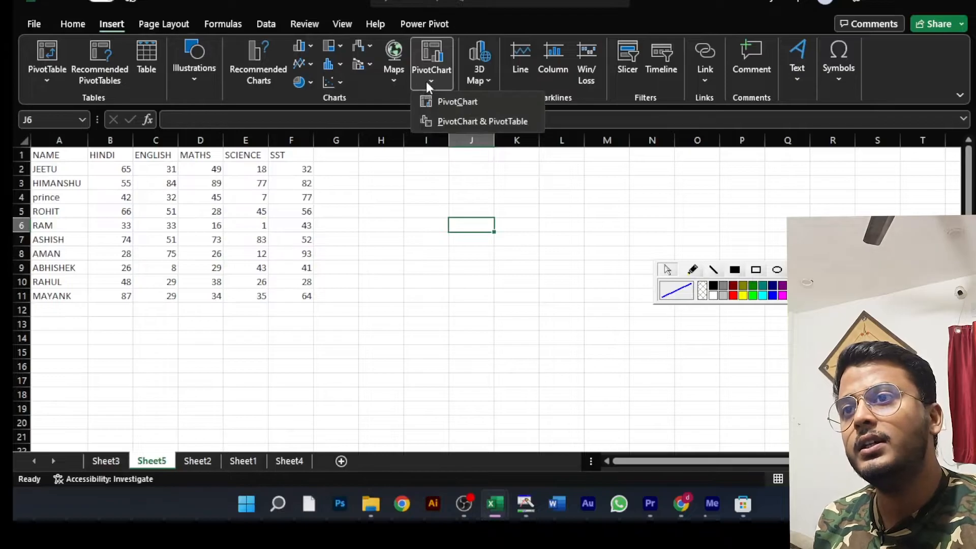
click(486, 79)
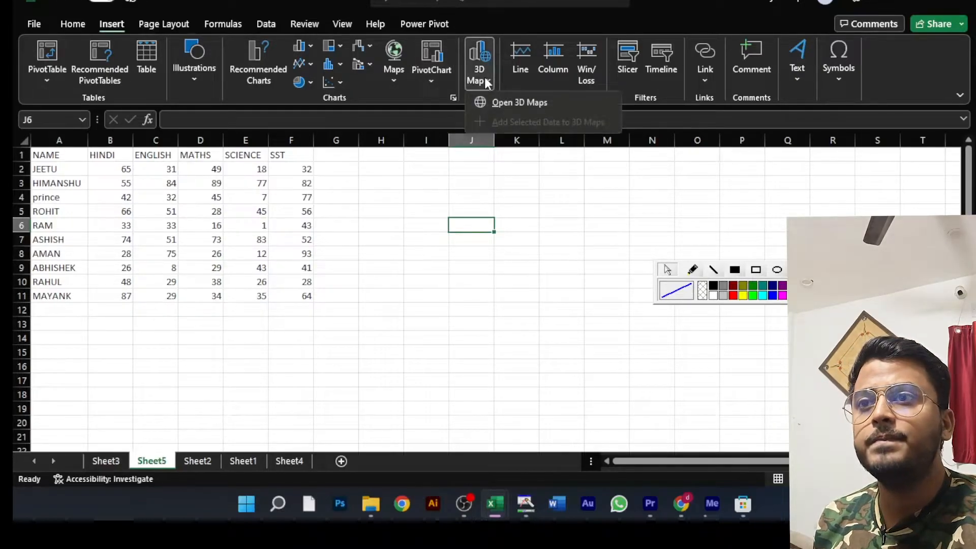
click(485, 79)
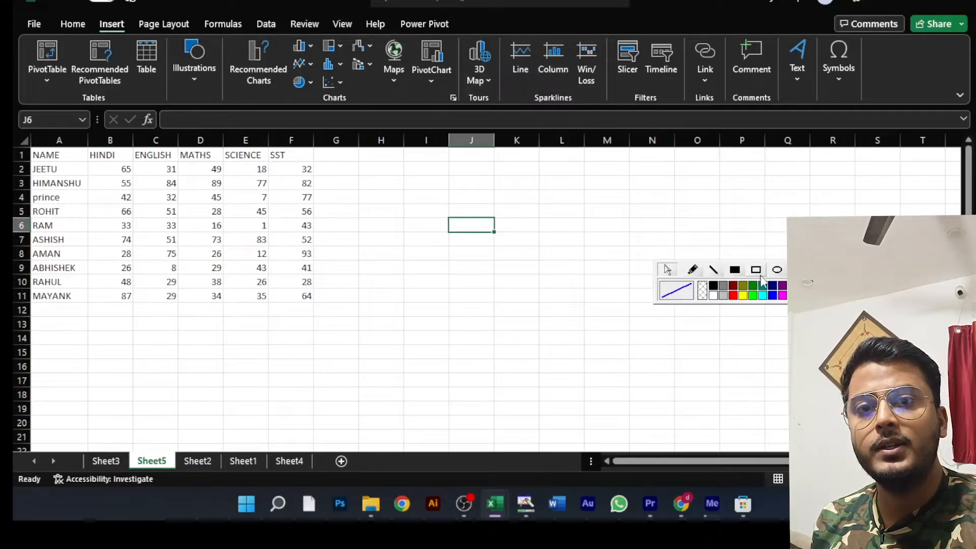
click(756, 271)
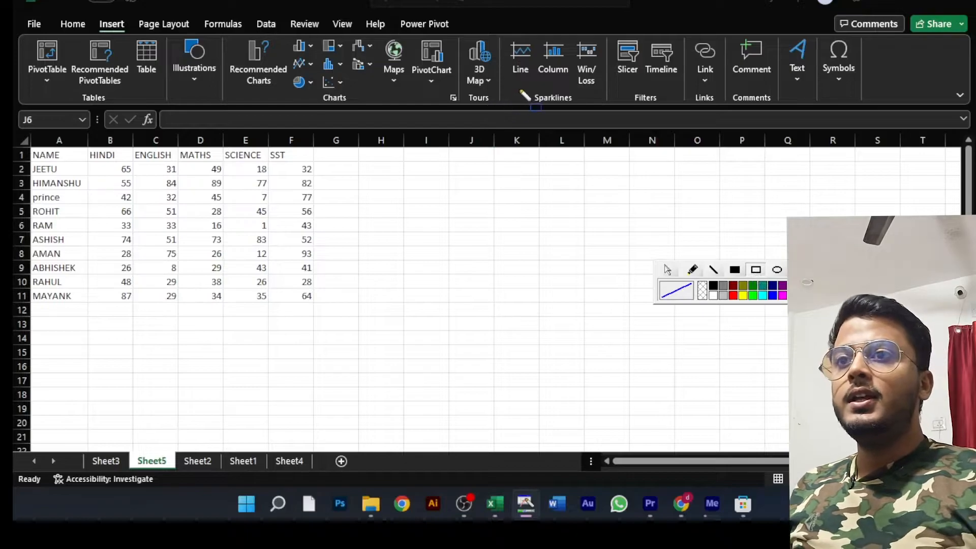
drag(521, 81, 581, 113)
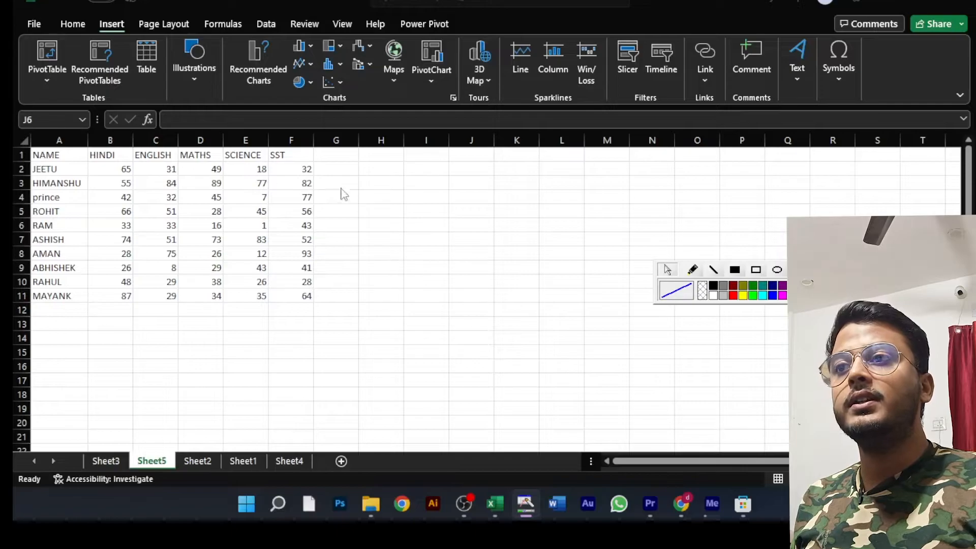
- Enter the heading "sparkline" in cell G1, beside the SST column
click(348, 171)
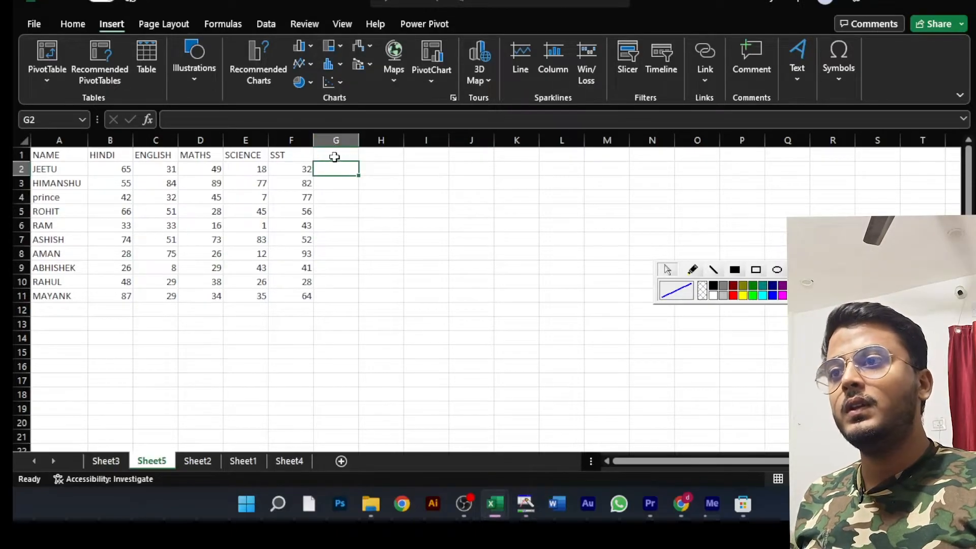
click(334, 156)
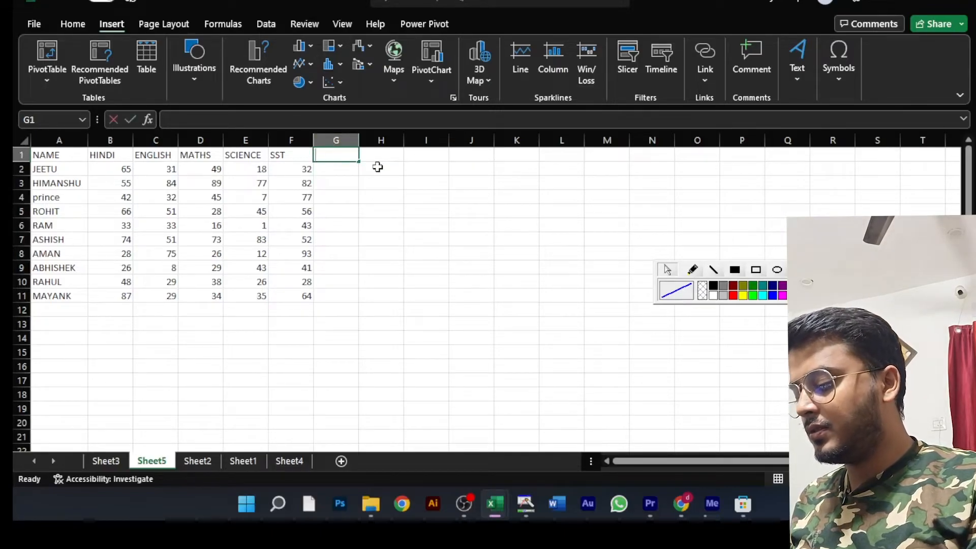
text(spar)
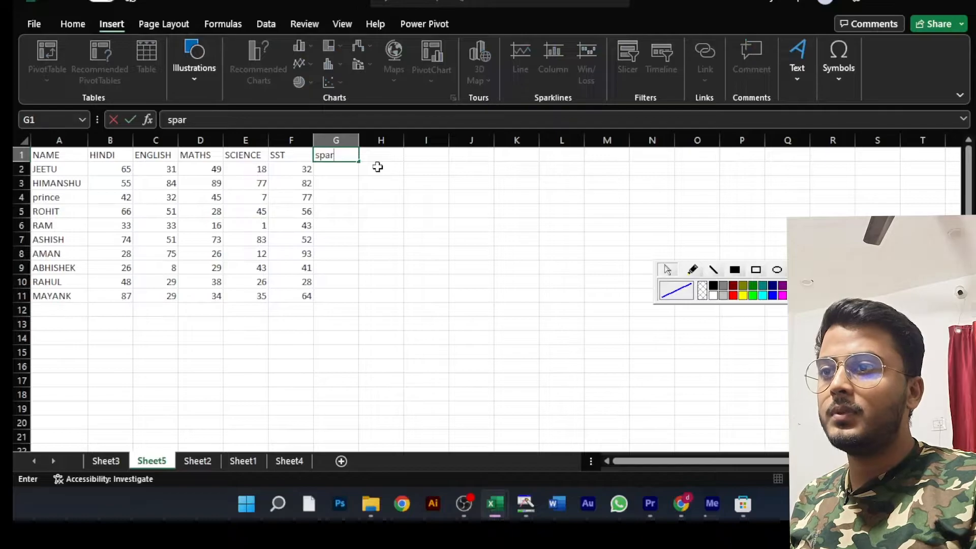
text(kli)
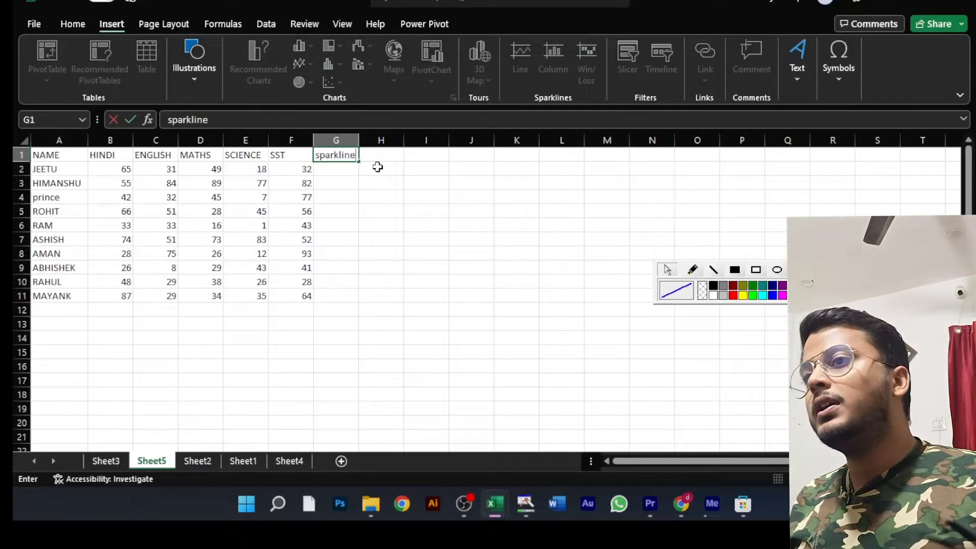
text(ne)
key(Return)
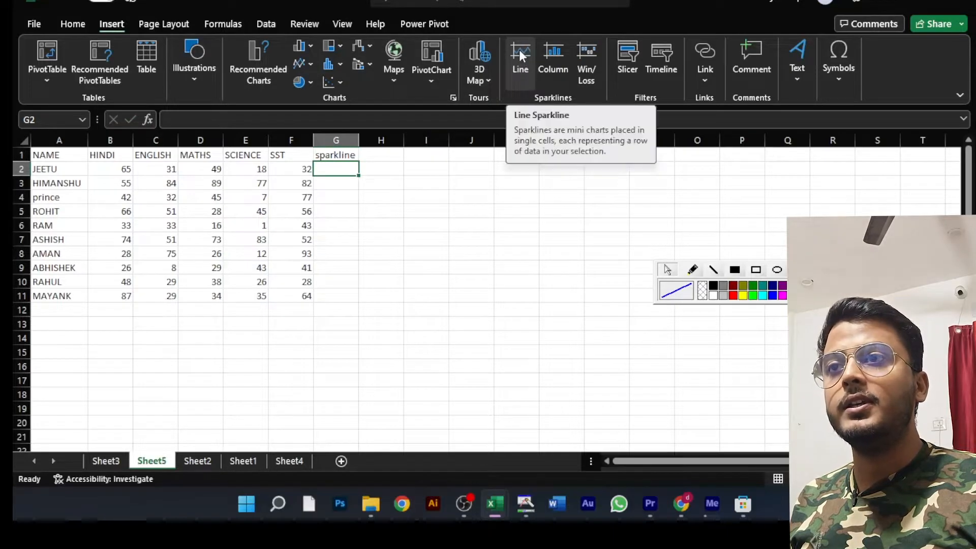
- Insert a line sparkline in cell G2 from the first student's marks in B2:F2
click(519, 50)
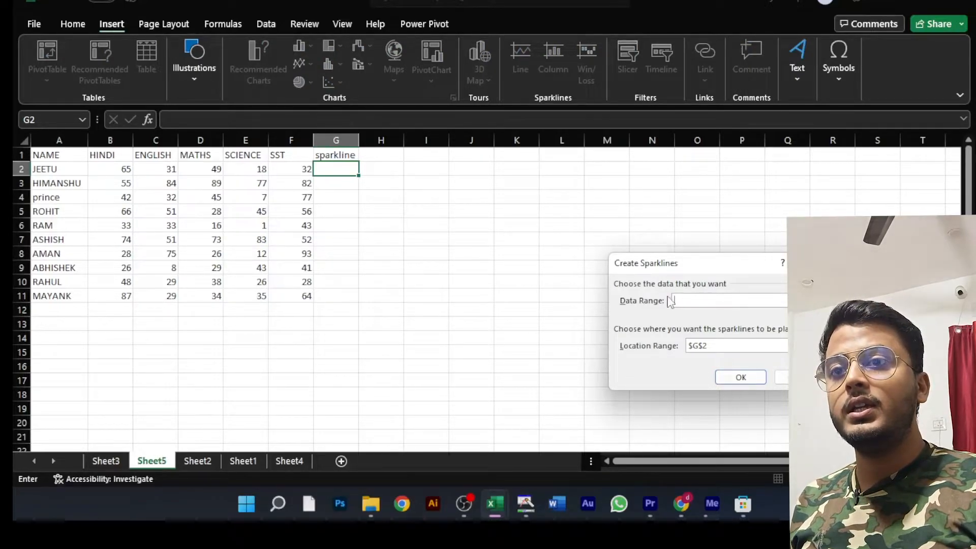
drag(104, 169, 282, 169)
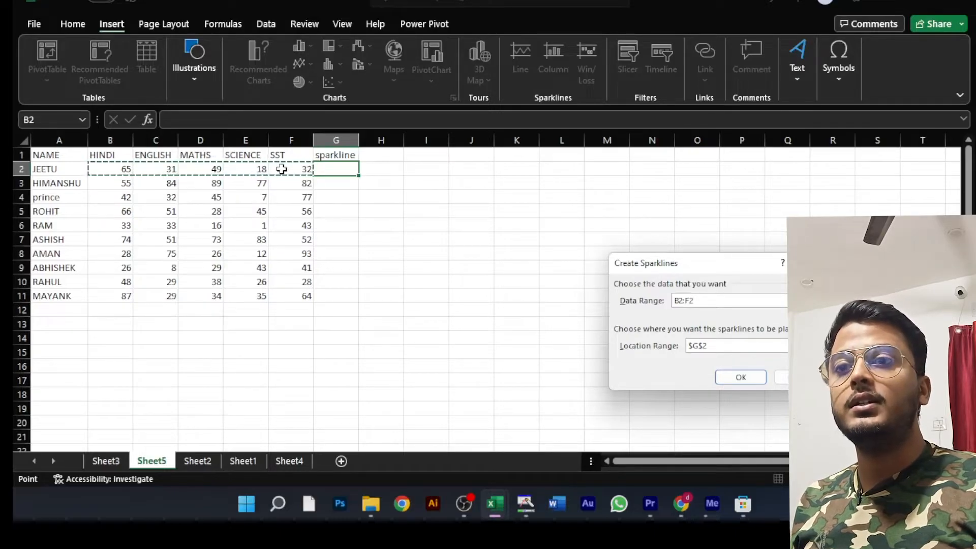
click(721, 345)
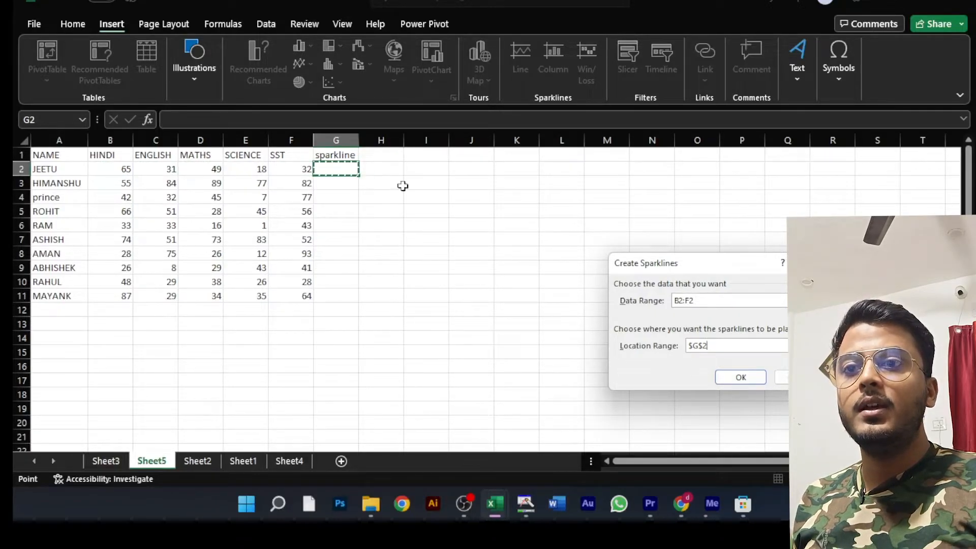
click(718, 344)
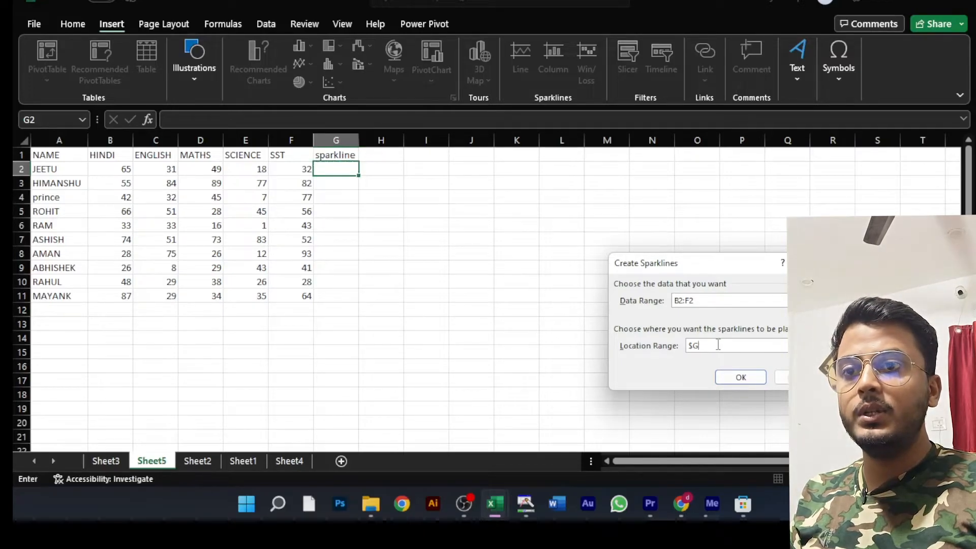
key(BackSpace)
key(BackSpace)
click(338, 169)
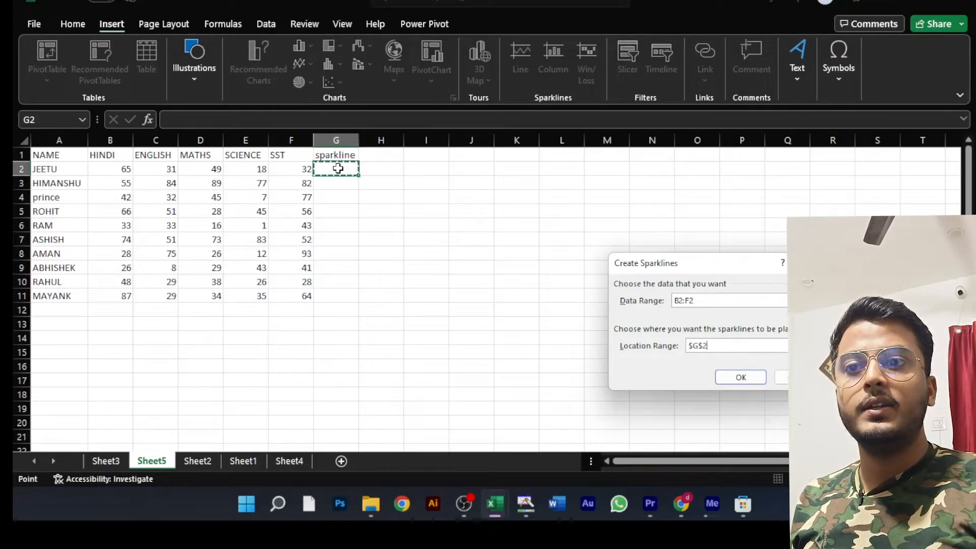
click(746, 379)
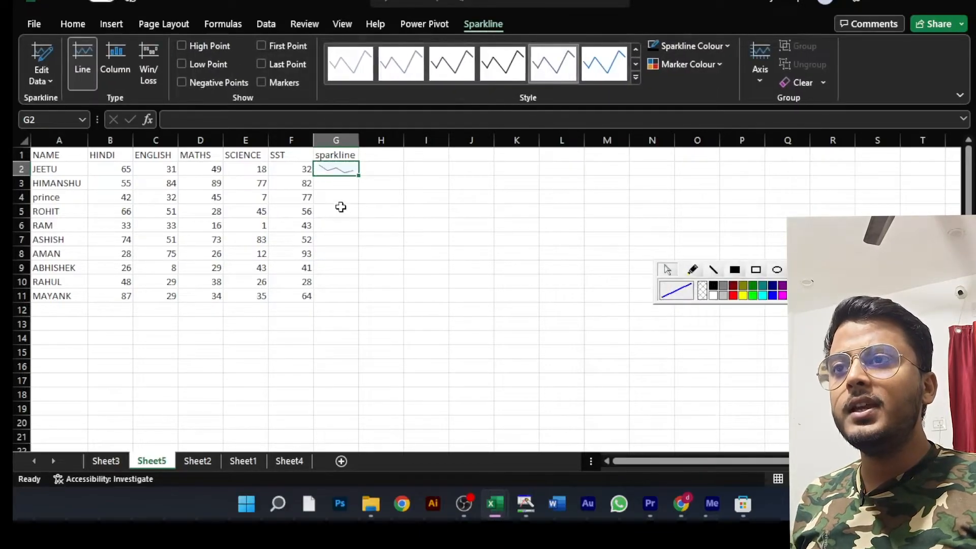
- Fill the line sparkline from G2 down to G11 for all the students
click(348, 187)
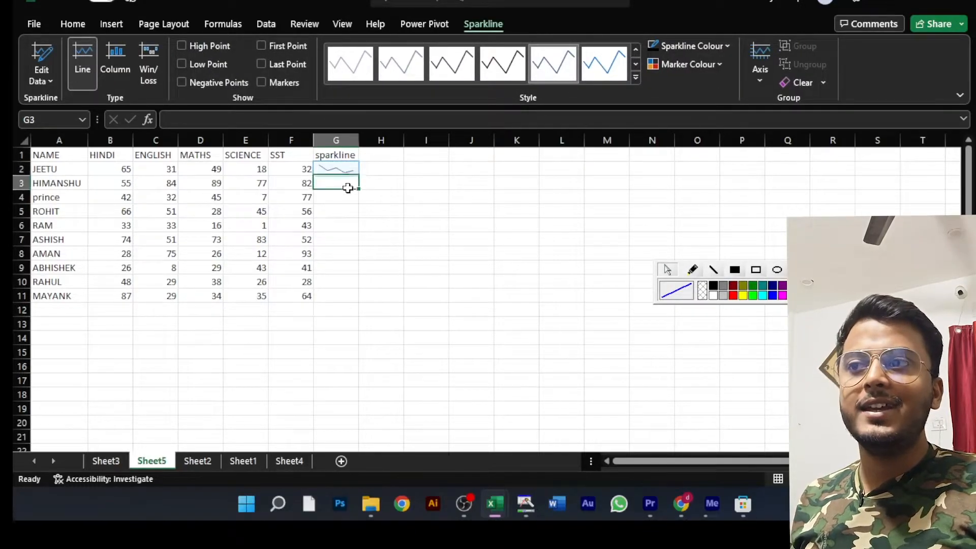
click(342, 168)
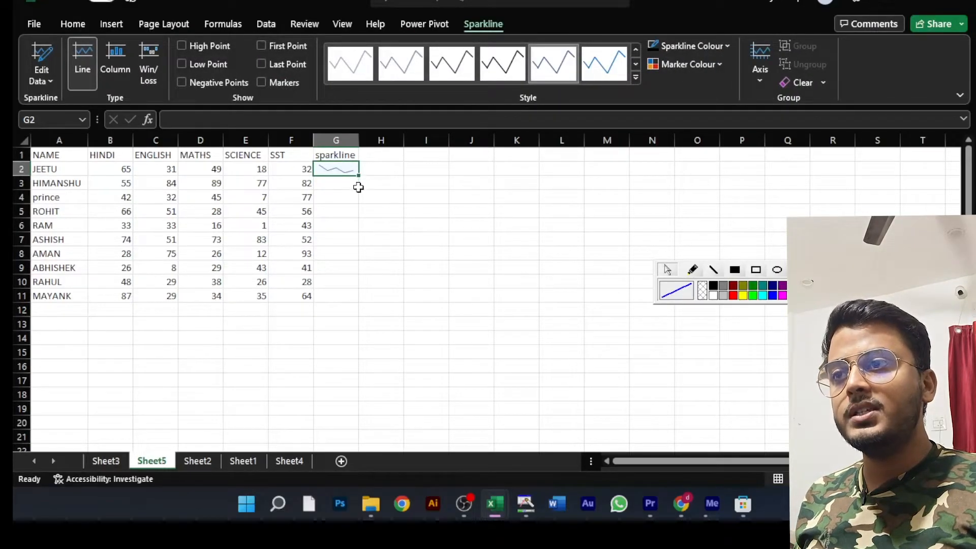
drag(357, 176, 359, 304)
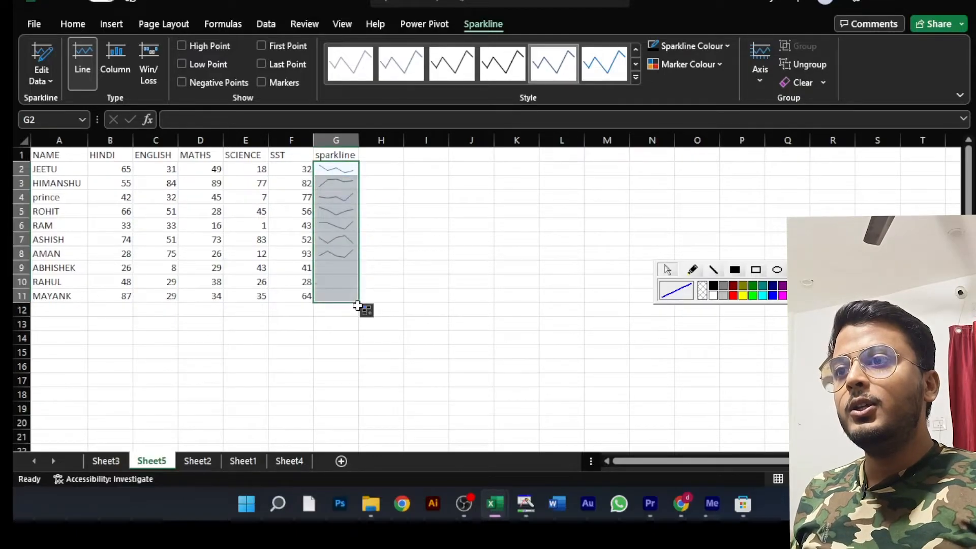
- Examine the line sparklines in G2:G11 enlarged against the students' marks, and move the annotation toolbar clear of the table
click(406, 211)
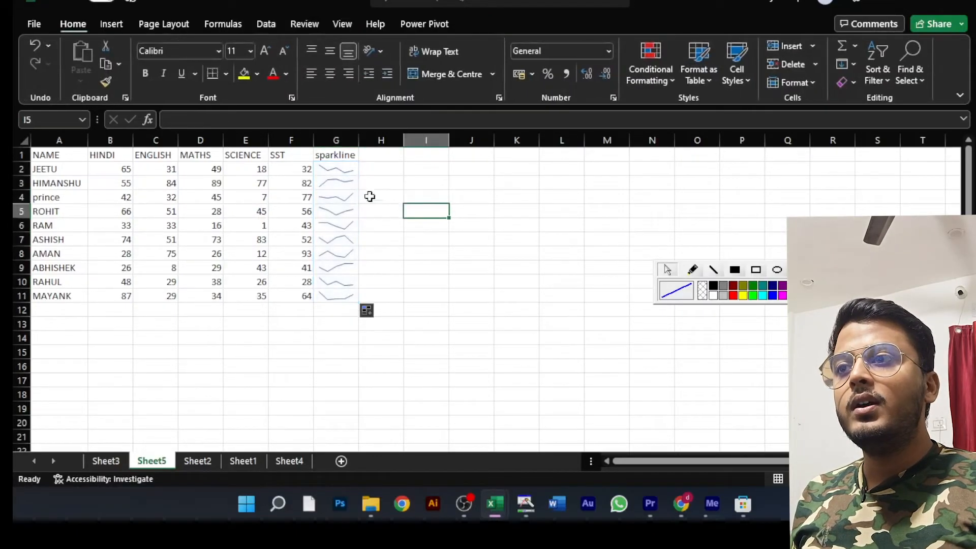
click(333, 169)
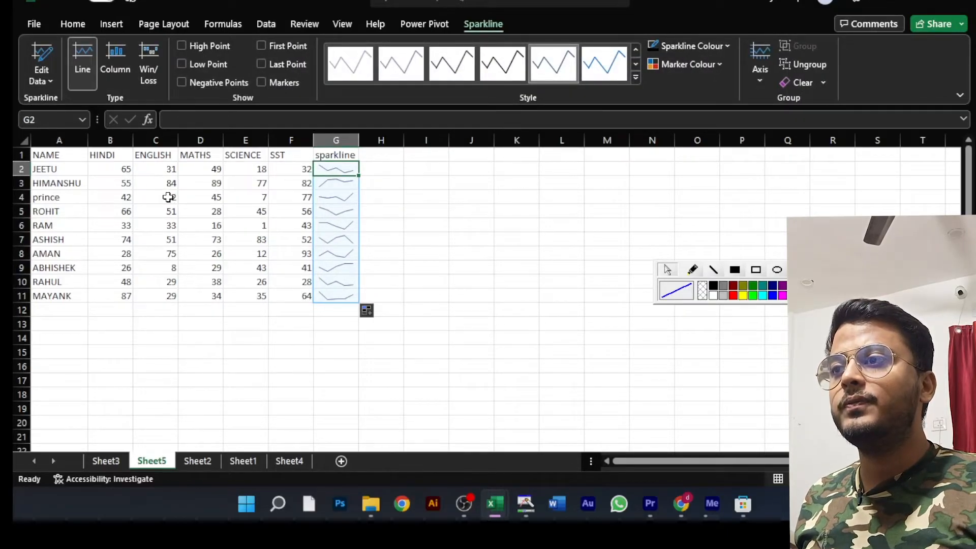
scroll(168, 197, up, 5)
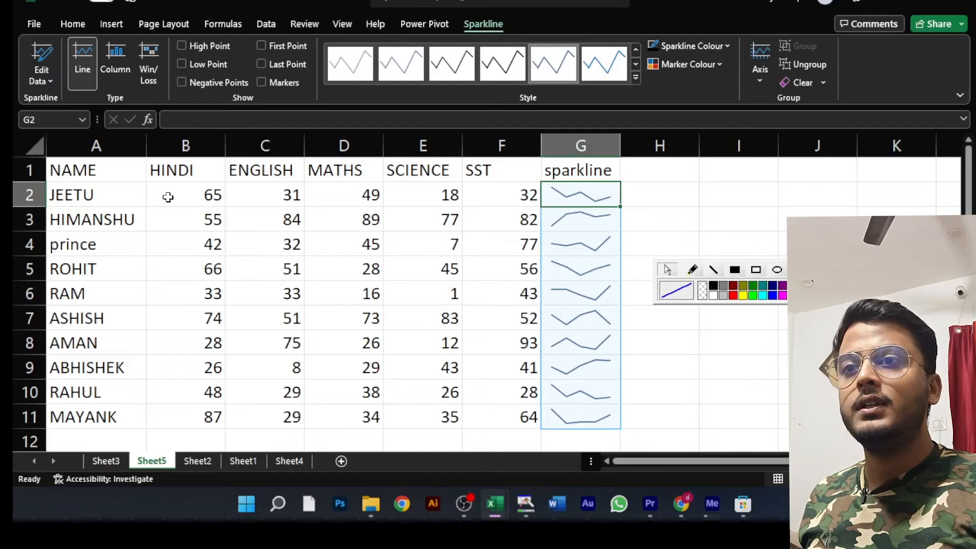
scroll(168, 197, up, 1)
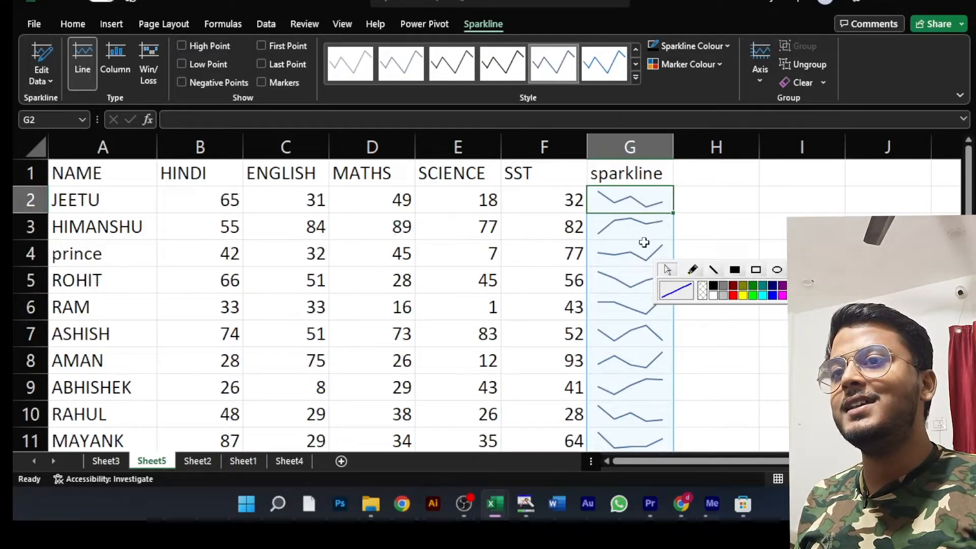
scroll(640, 244, down, 2)
scroll(640, 245, up, 2)
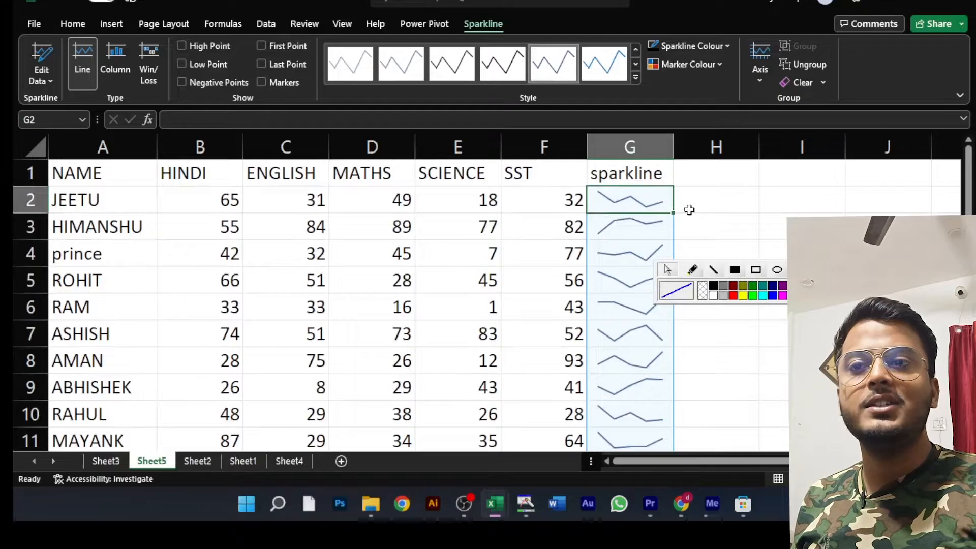
mouse_move(888, 277)
mouse_down()
mouse_move(933, 171)
mouse_move(931, 122)
mouse_up()
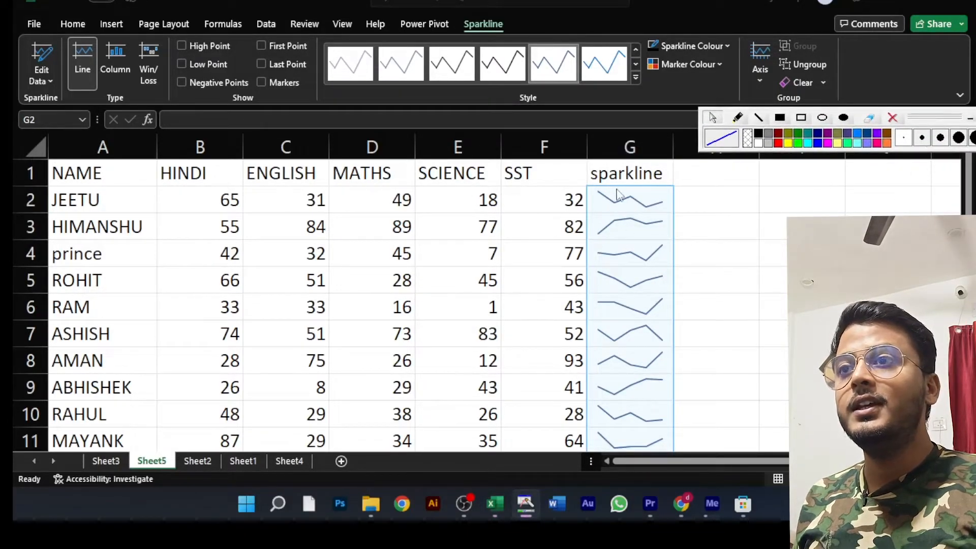
- Try blue, gold and black preset styles on the line sparklines in G2:G11
click(431, 98)
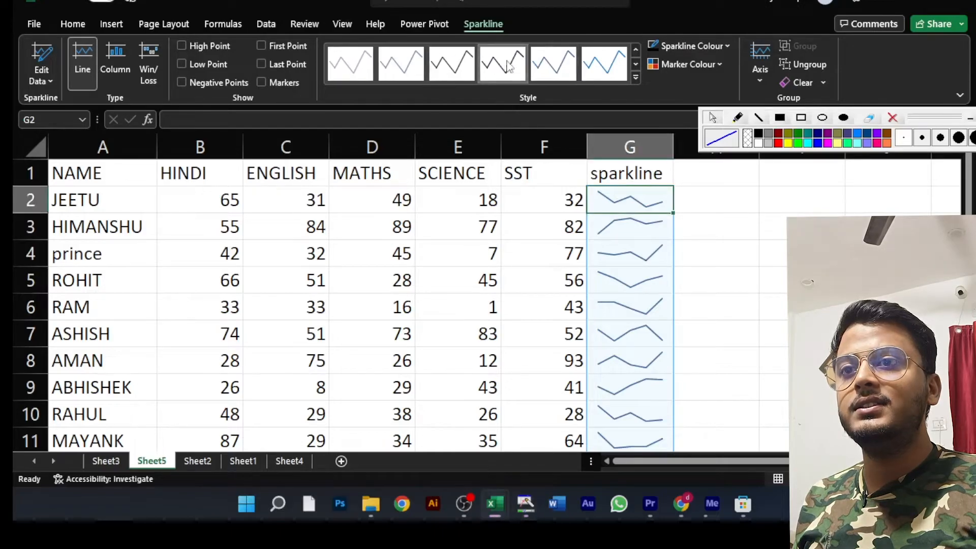
click(635, 77)
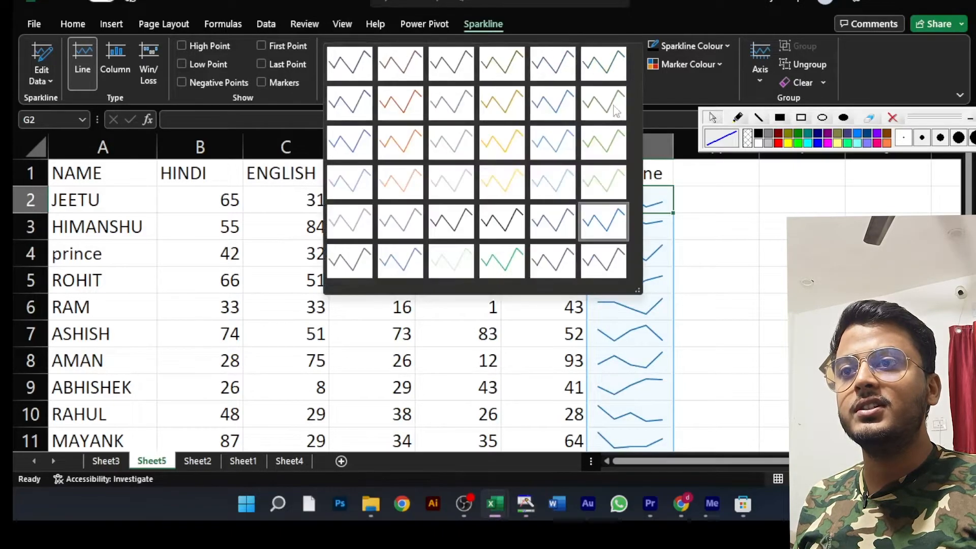
click(502, 143)
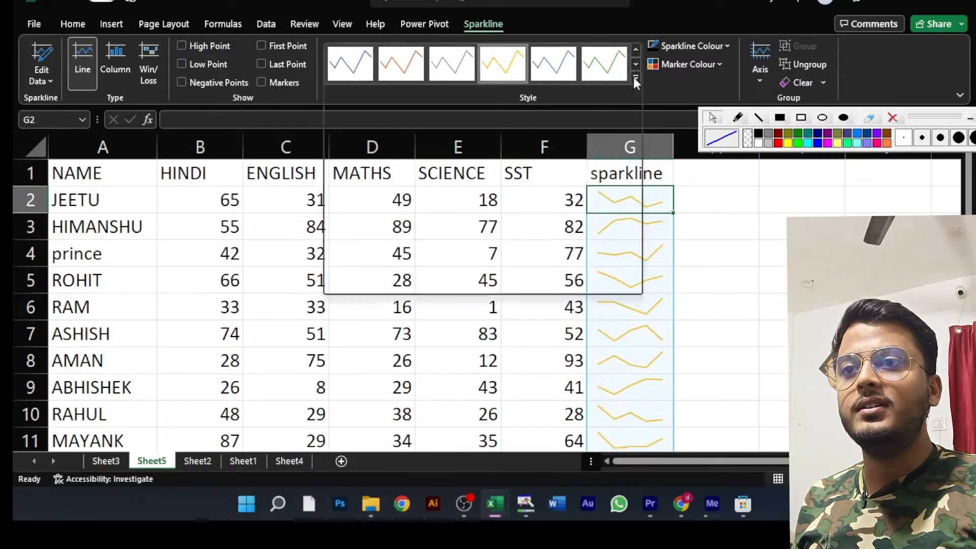
click(635, 77)
click(500, 221)
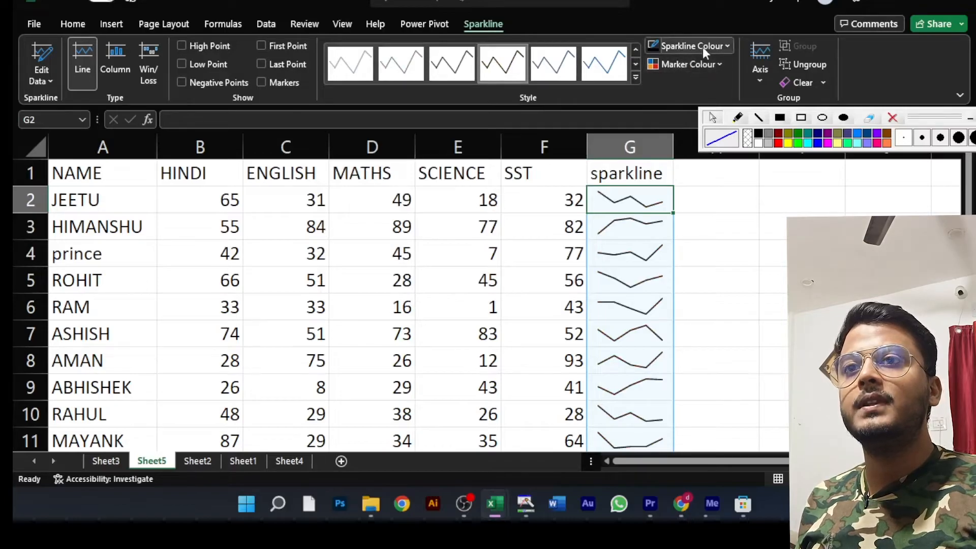
- Set the sparkline colour to red and the negative points' marker colour to light green
click(724, 43)
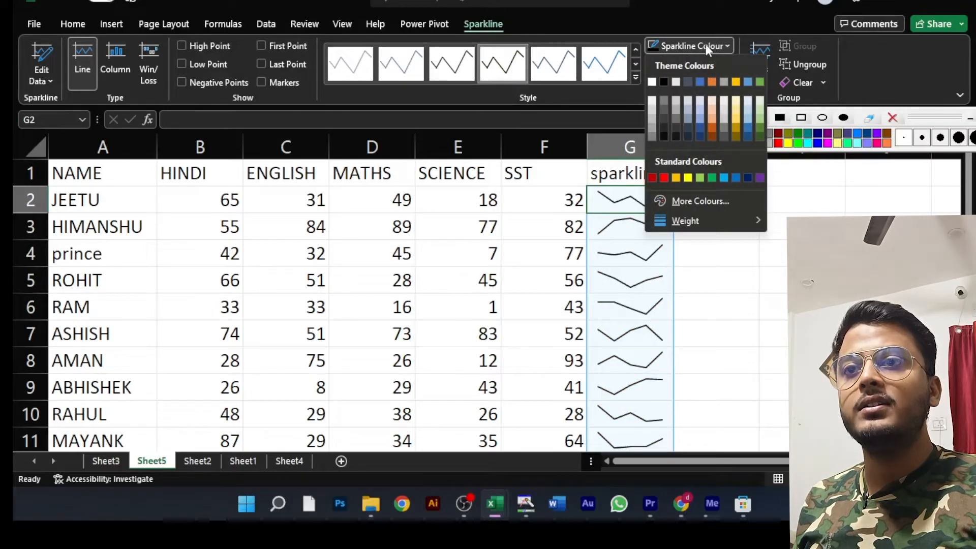
click(664, 177)
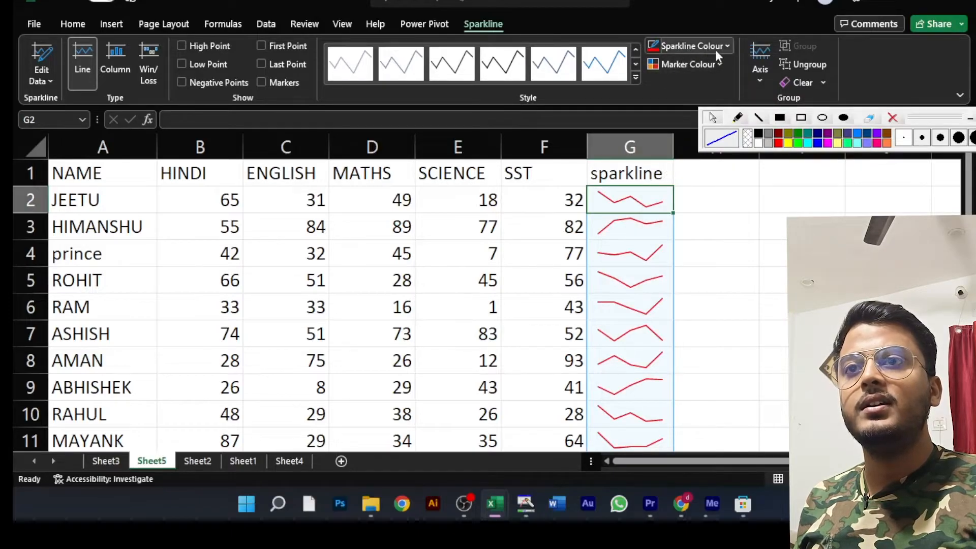
click(712, 63)
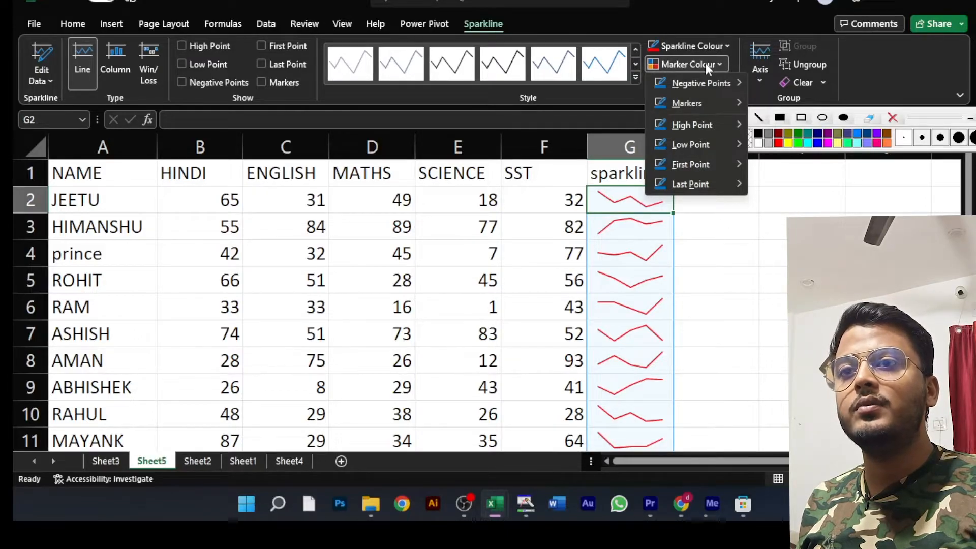
mouse_move(703, 83)
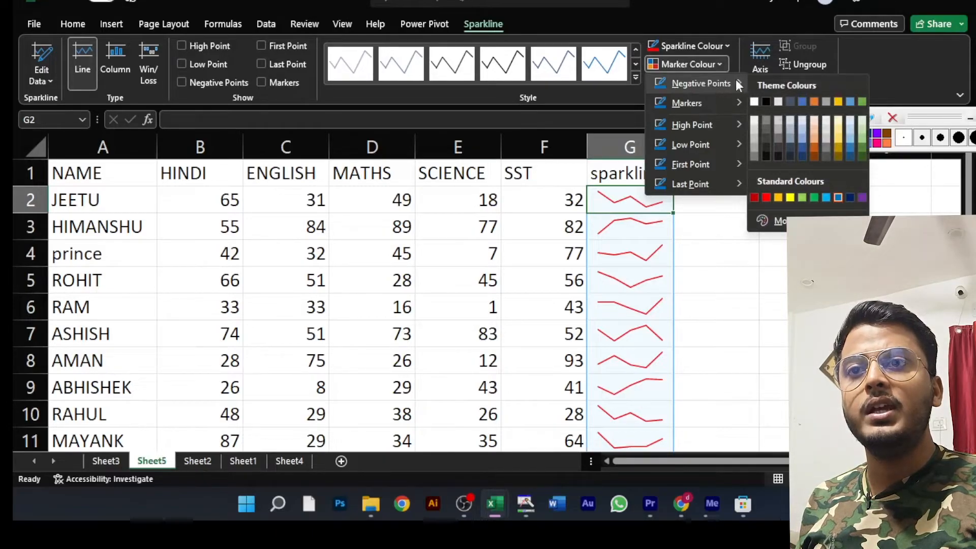
click(803, 197)
- Show markers on the sparklines in green
click(694, 64)
mouse_move(703, 107)
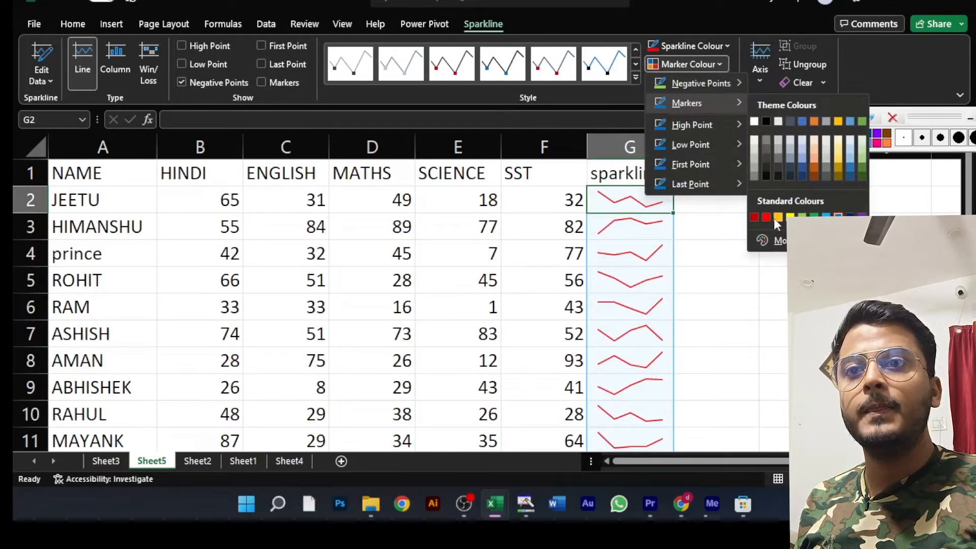
click(813, 217)
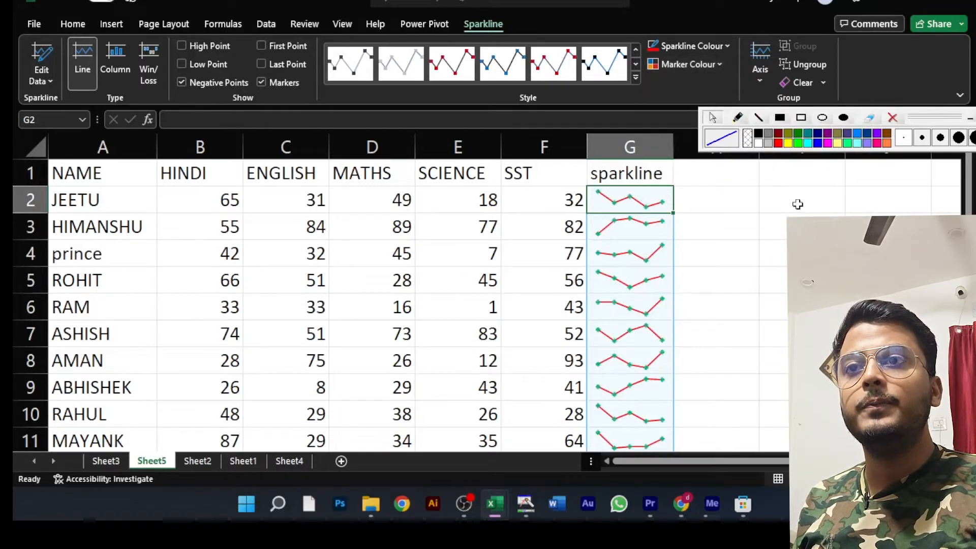
- Set the colour of the sparkline markers to red
click(681, 65)
mouse_move(702, 106)
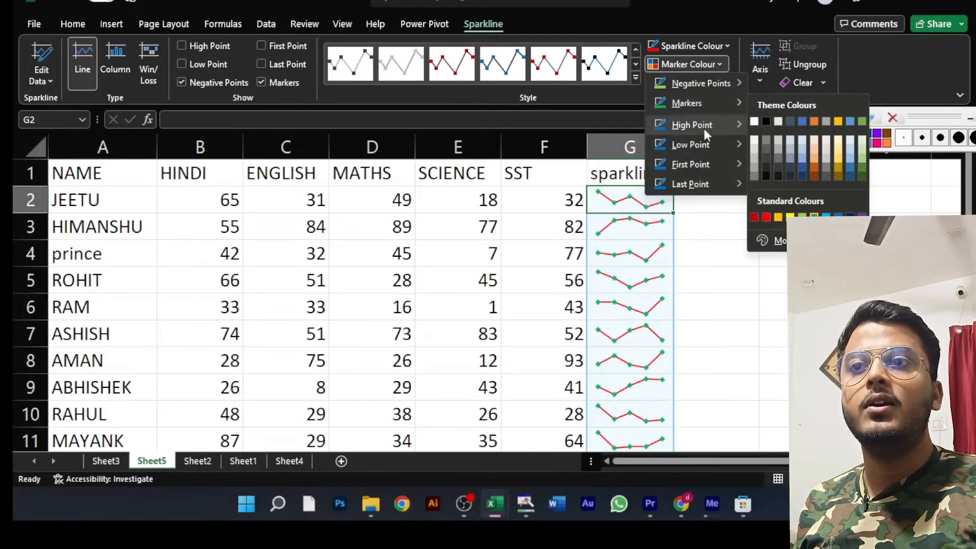
mouse_move(703, 129)
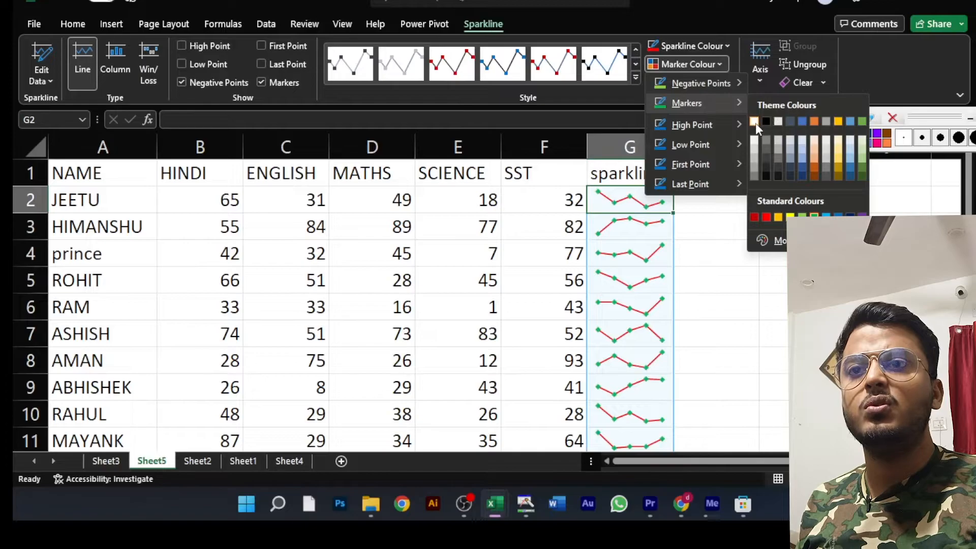
click(764, 215)
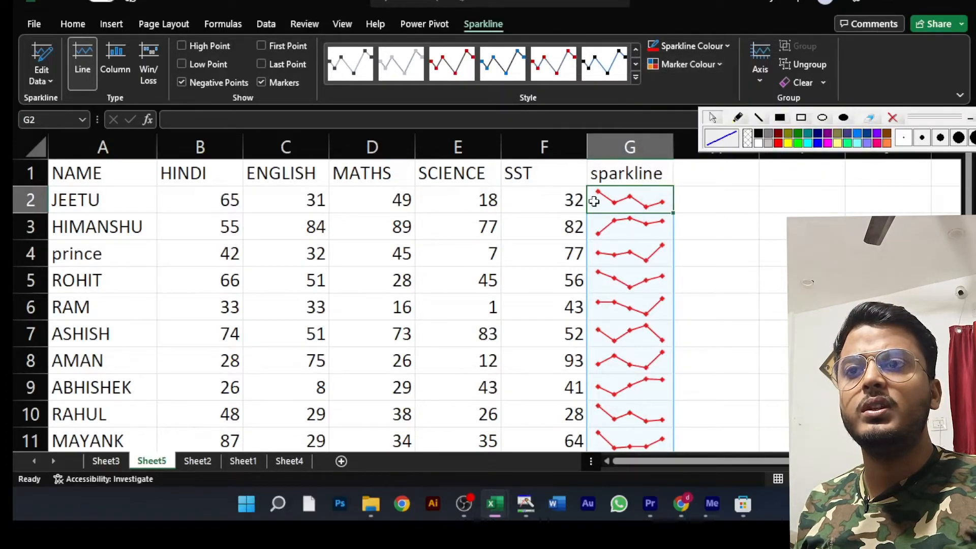
- Highlight each sparkline's high point with a green marker, and look over the remaining marker colour options
click(685, 63)
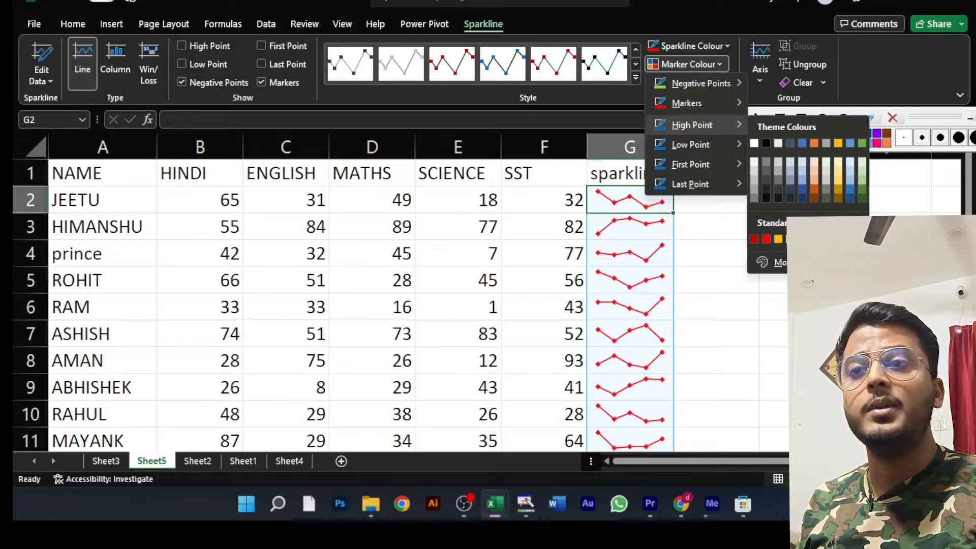
click(814, 239)
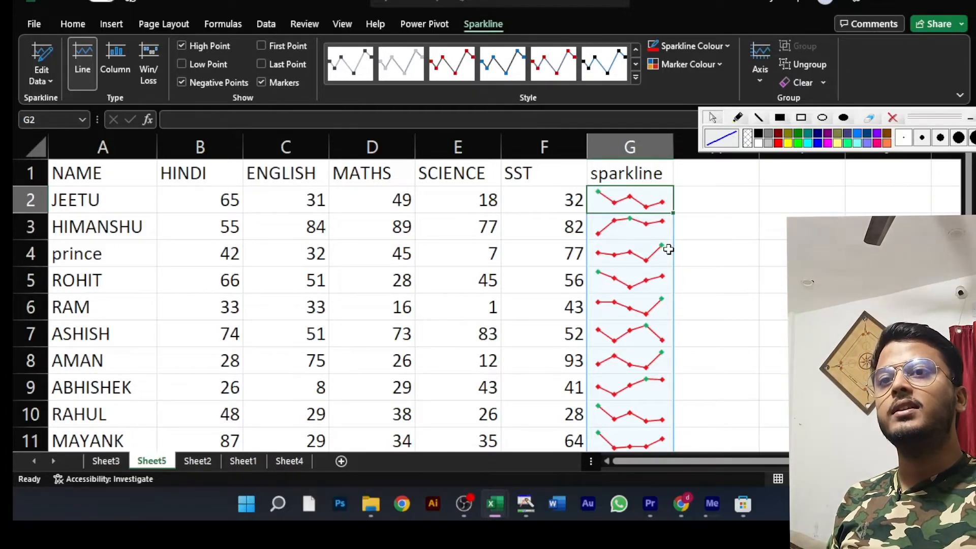
click(684, 62)
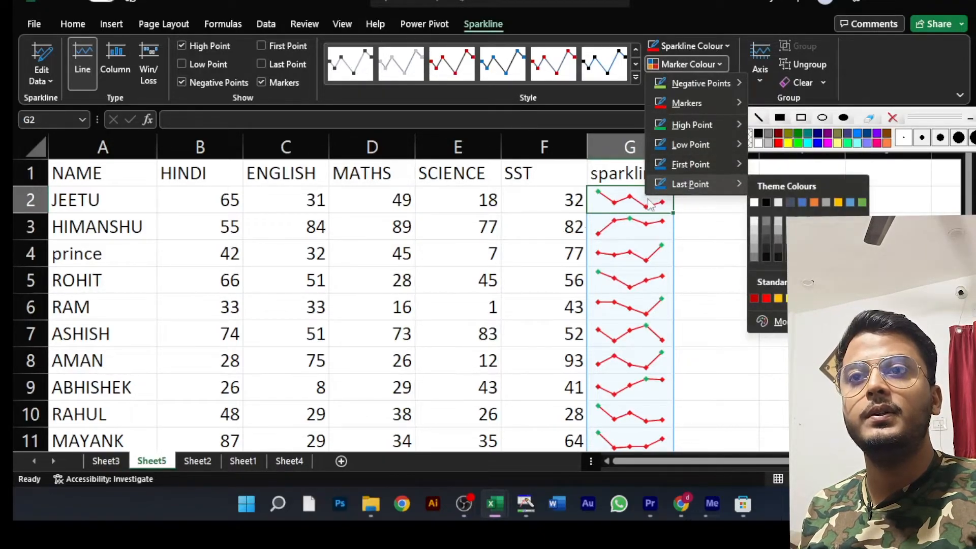
click(700, 205)
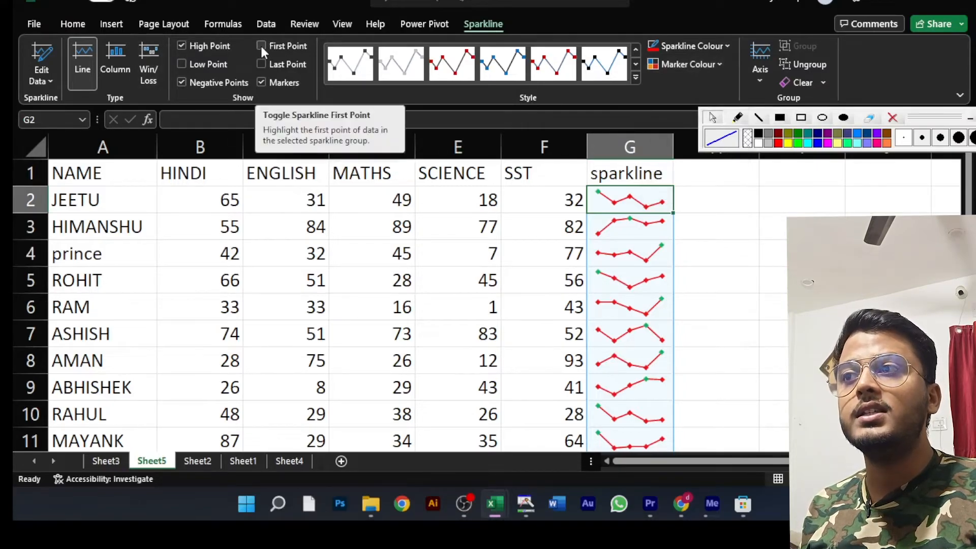
- Toggle the sparklines' high-point highlight off and on to compare the effect, leaving it on
click(181, 47)
click(181, 45)
click(182, 46)
click(181, 46)
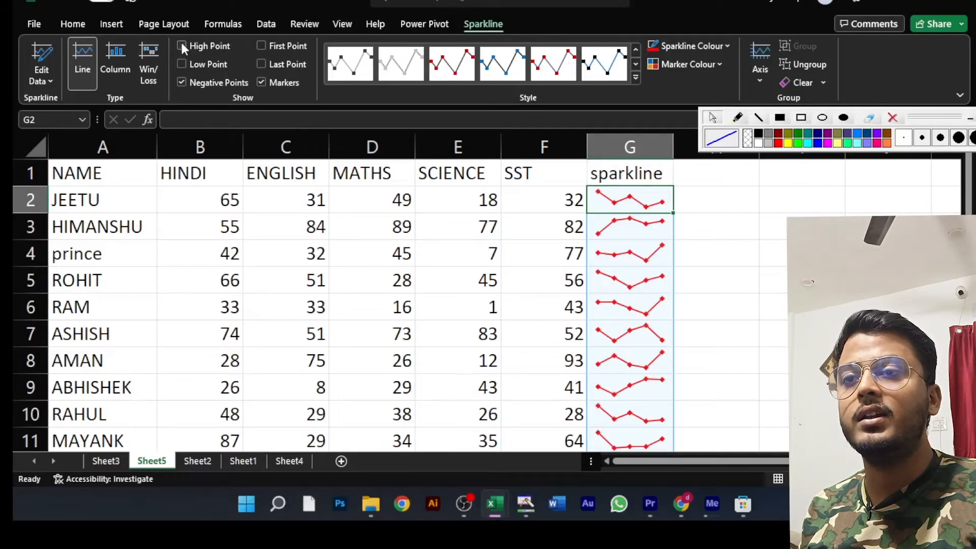
click(182, 45)
click(182, 46)
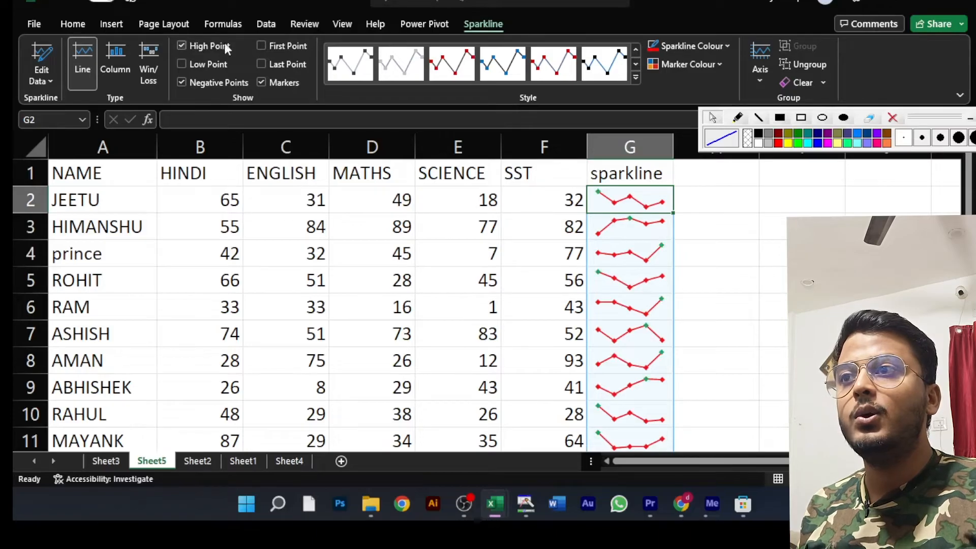
- Try the first-point highlight on the sparklines, and turn off both the high-point and first-point highlights
click(263, 45)
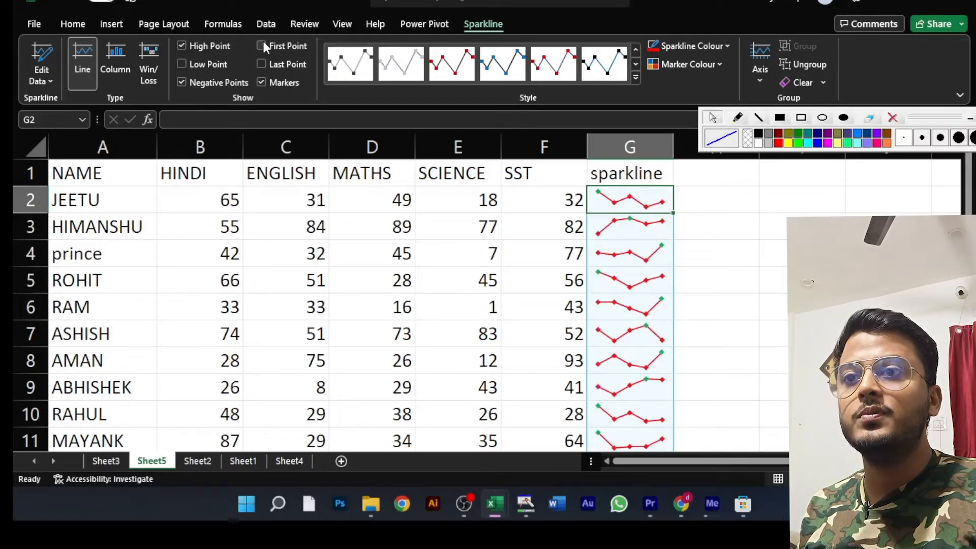
click(262, 46)
click(182, 45)
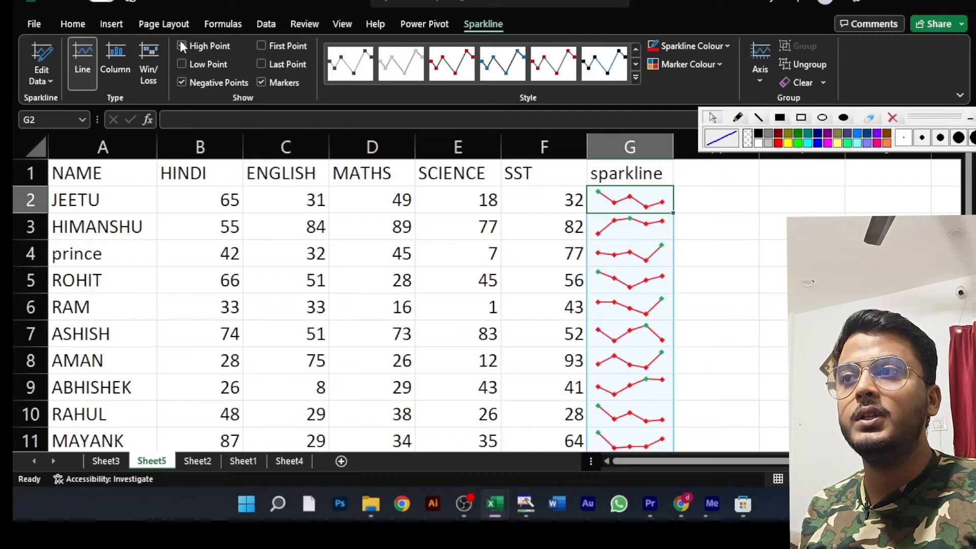
click(259, 45)
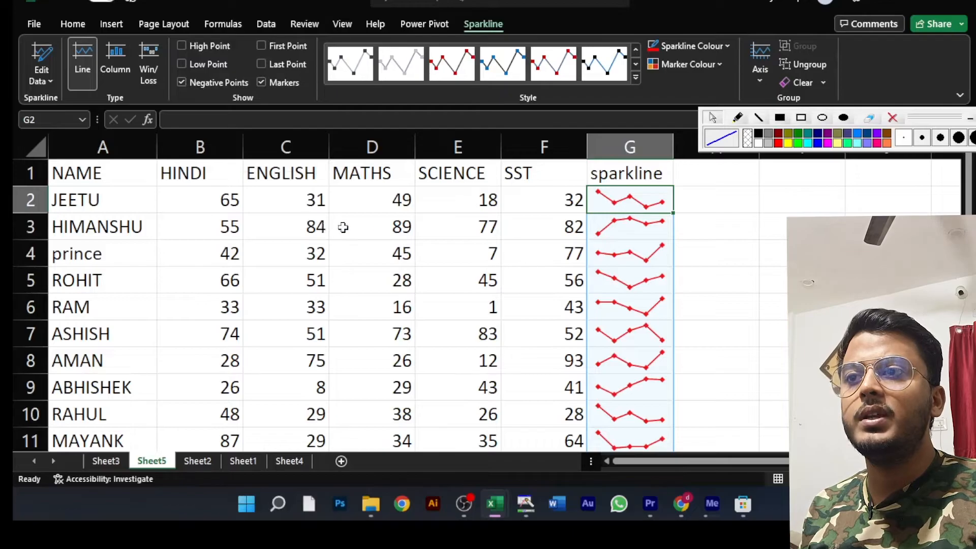
- Enter -50 as the MATHS mark in cell D3 to test the negative-point marker
click(395, 231)
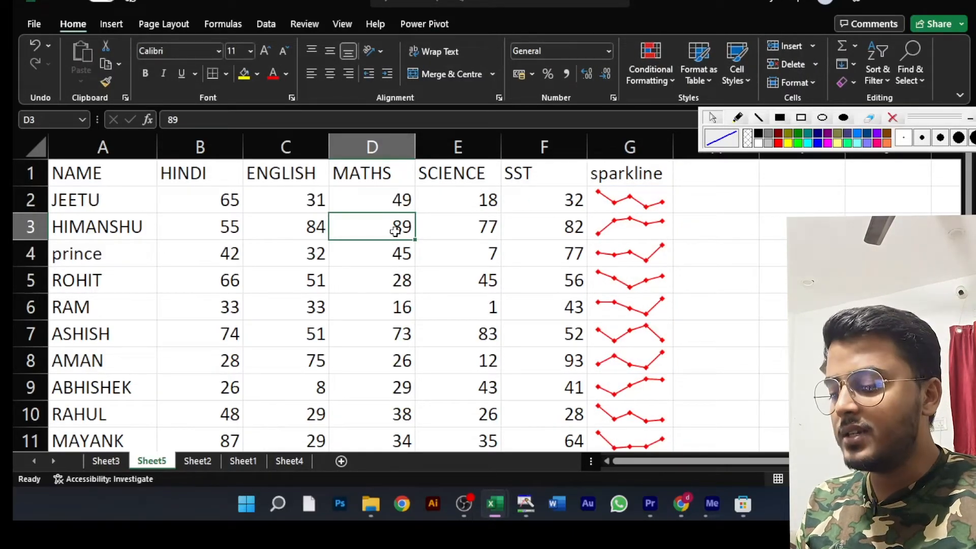
text(-)
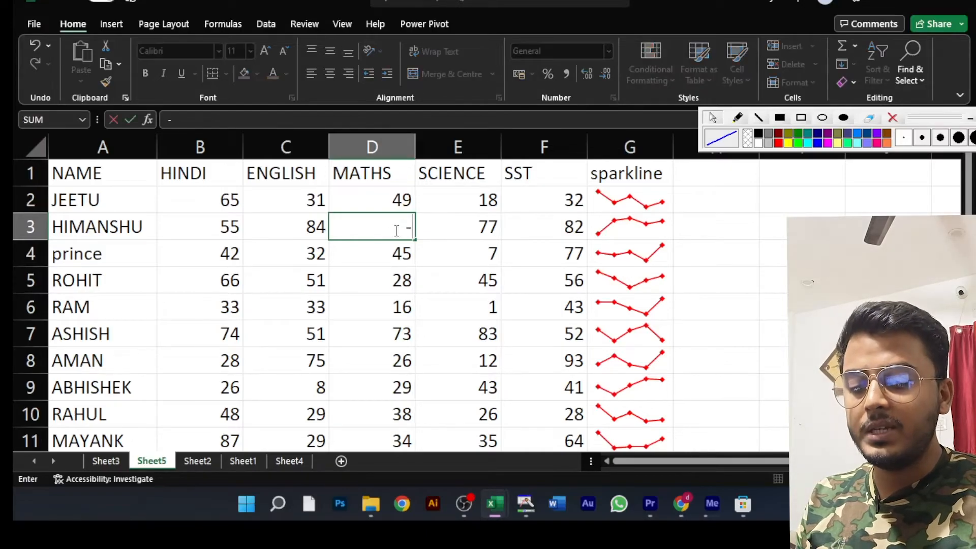
text(50)
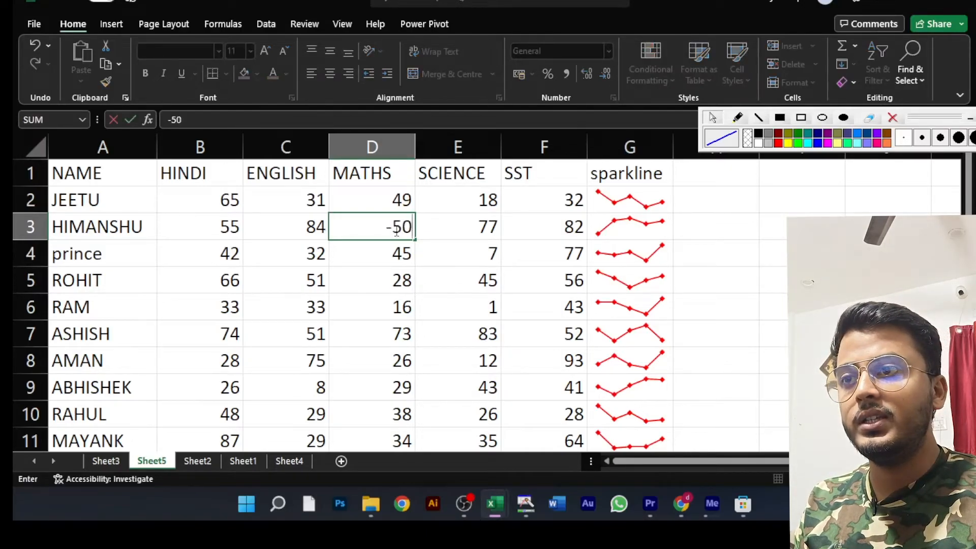
click(370, 255)
click(392, 227)
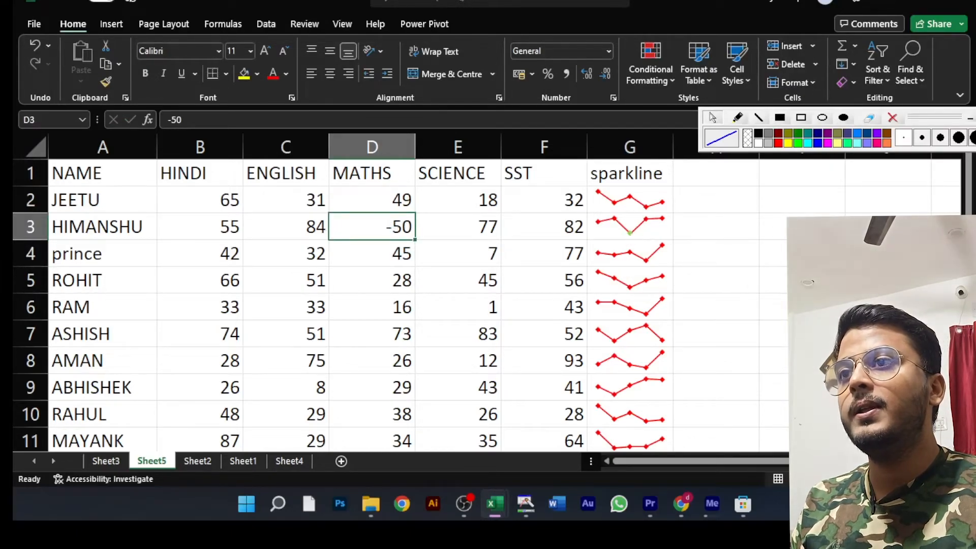
- Try clearing only the selected sparkline in cell G3 and undo it, then repeat the clear and undo
click(628, 224)
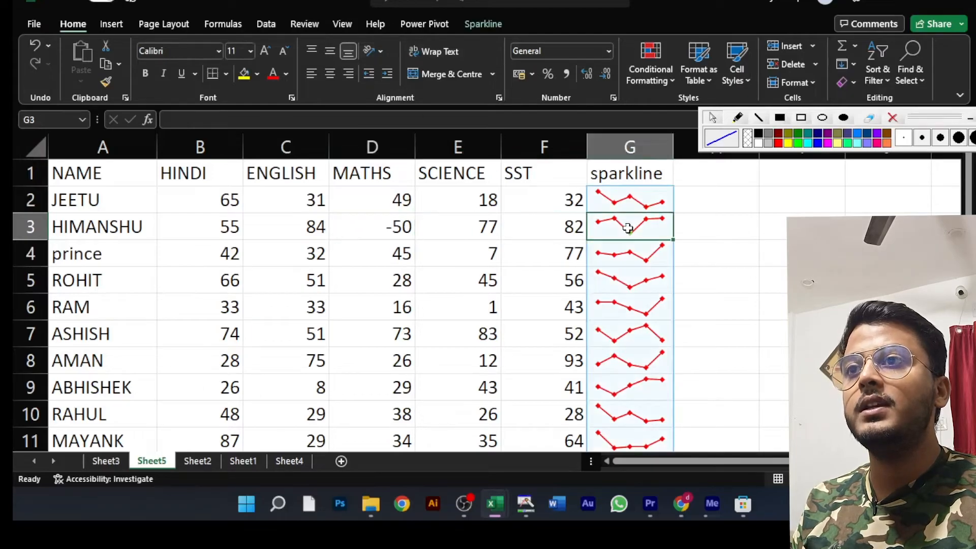
click(488, 24)
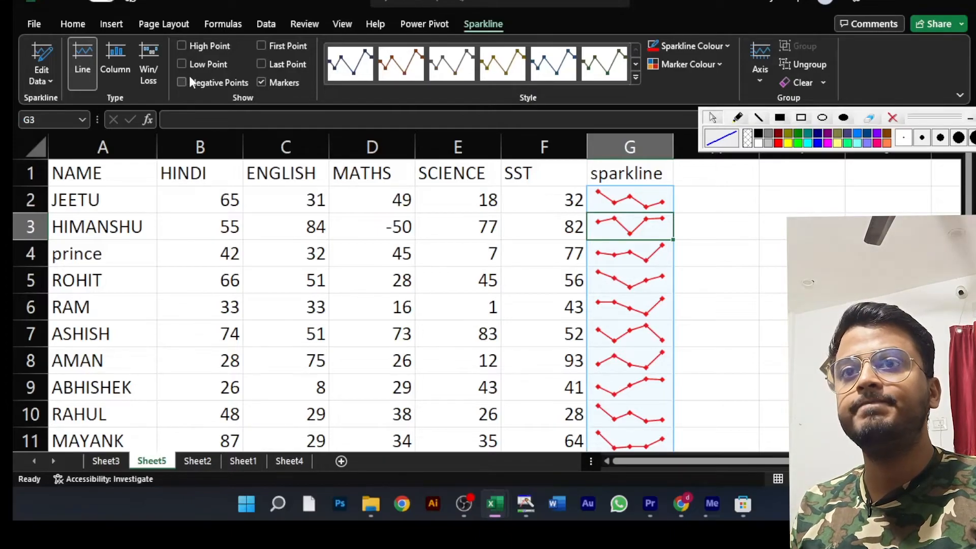
click(823, 82)
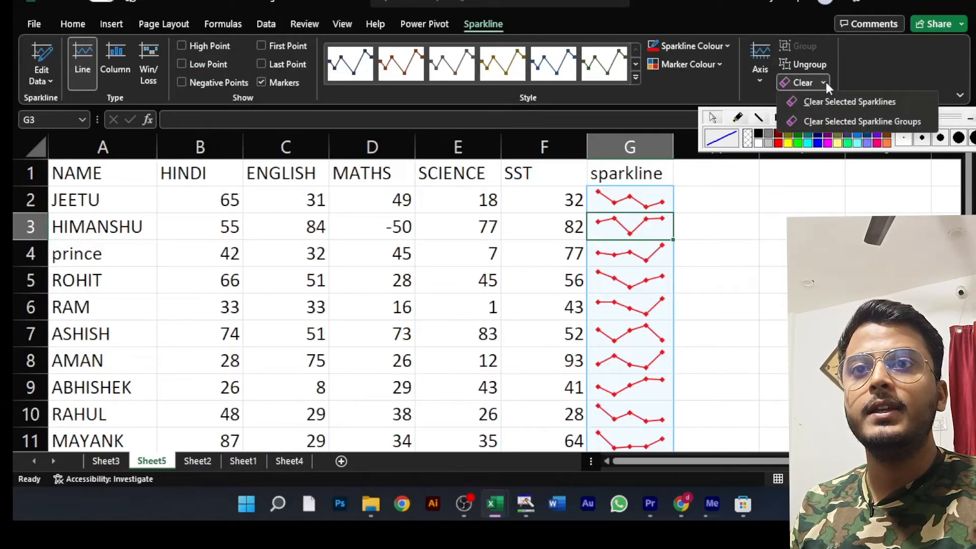
click(867, 100)
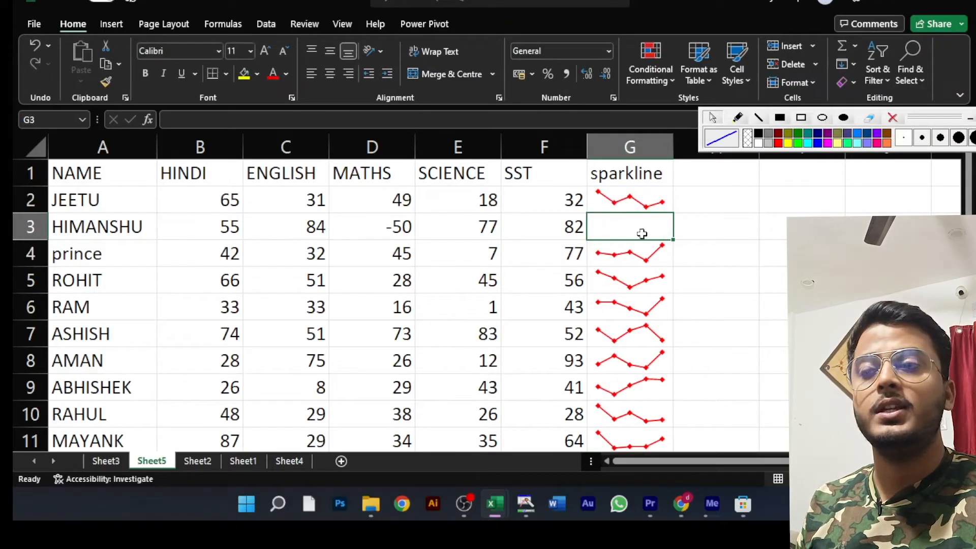
key(ctrl+z)
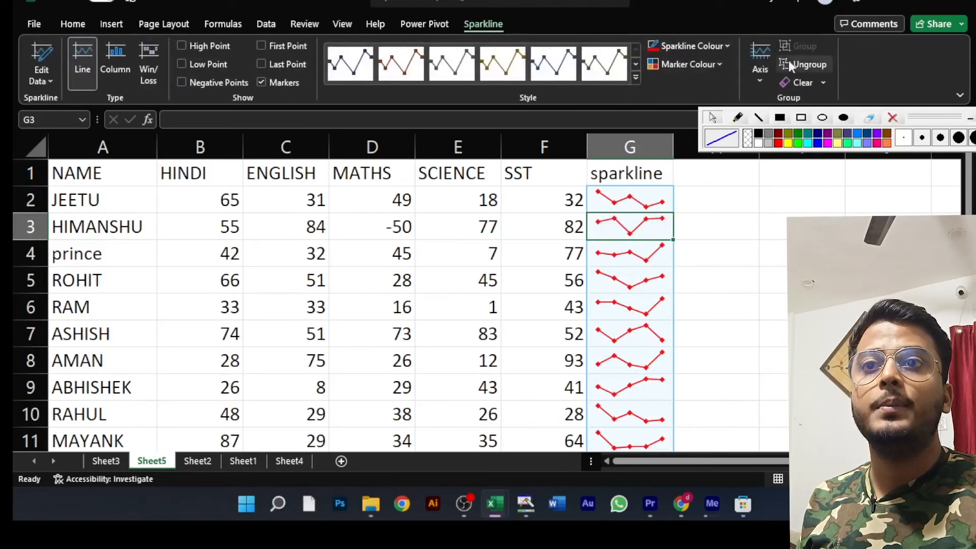
click(813, 81)
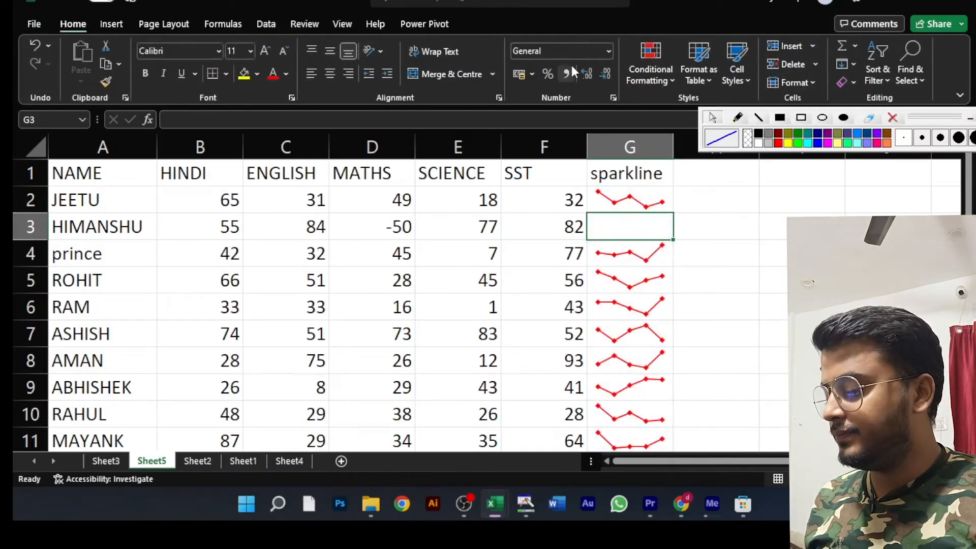
key(ctrl+z)
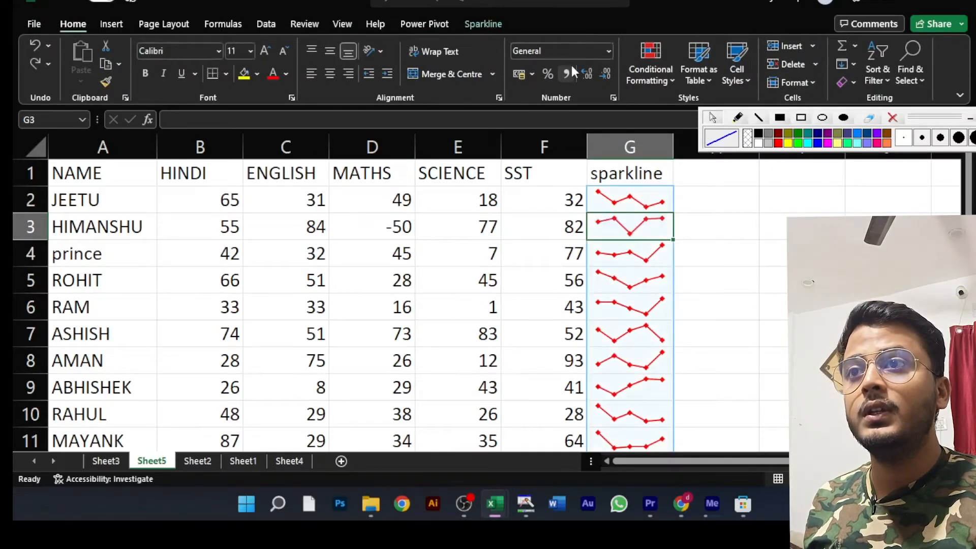
- Clear the whole line sparkline group from column G
click(496, 23)
click(823, 81)
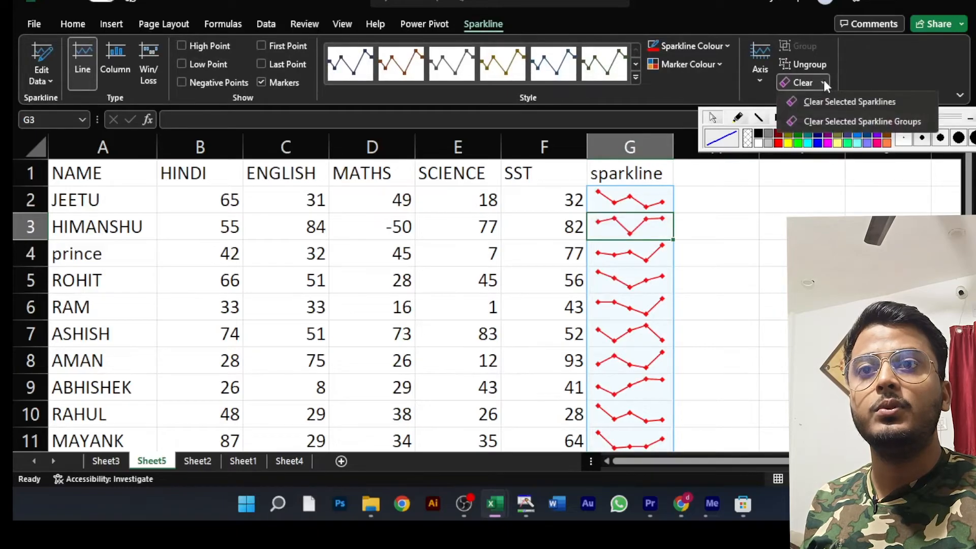
click(883, 121)
click(663, 269)
click(635, 232)
- Insert a column sparkline in cell G2 using the marks in B2:F2 as its data range
click(632, 199)
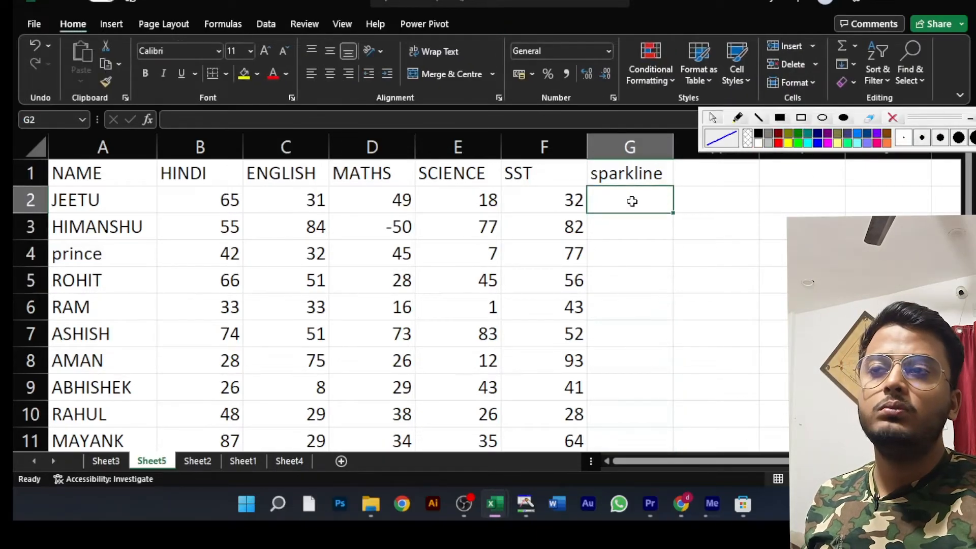
click(110, 24)
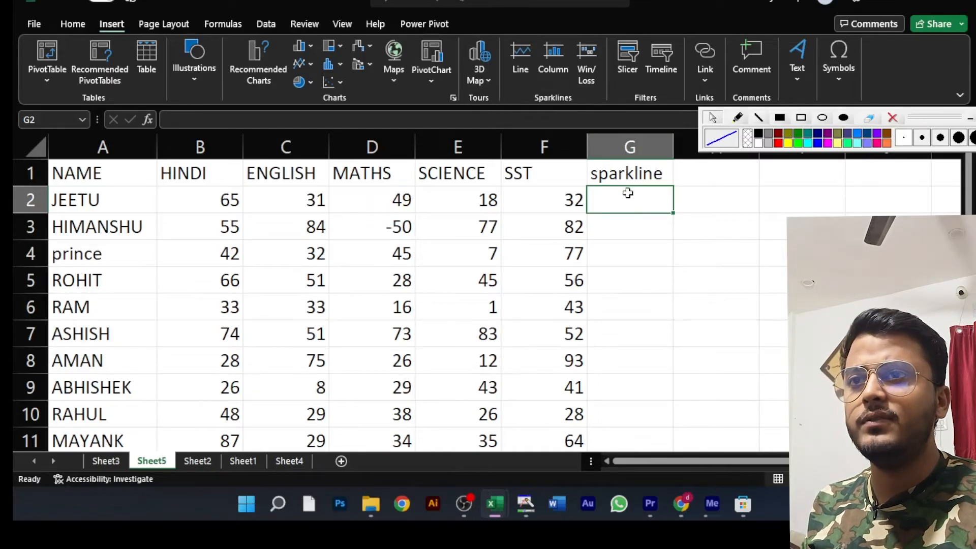
click(551, 55)
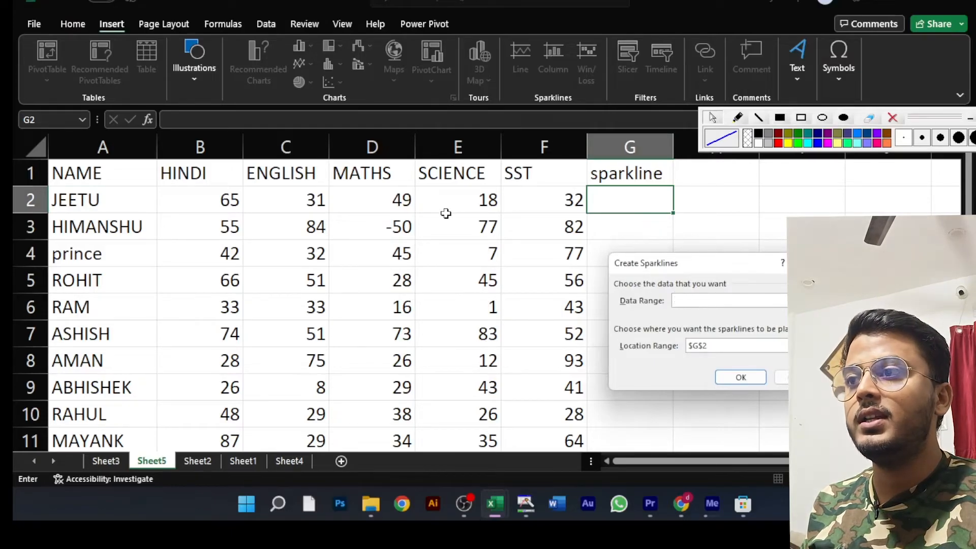
drag(200, 195, 534, 194)
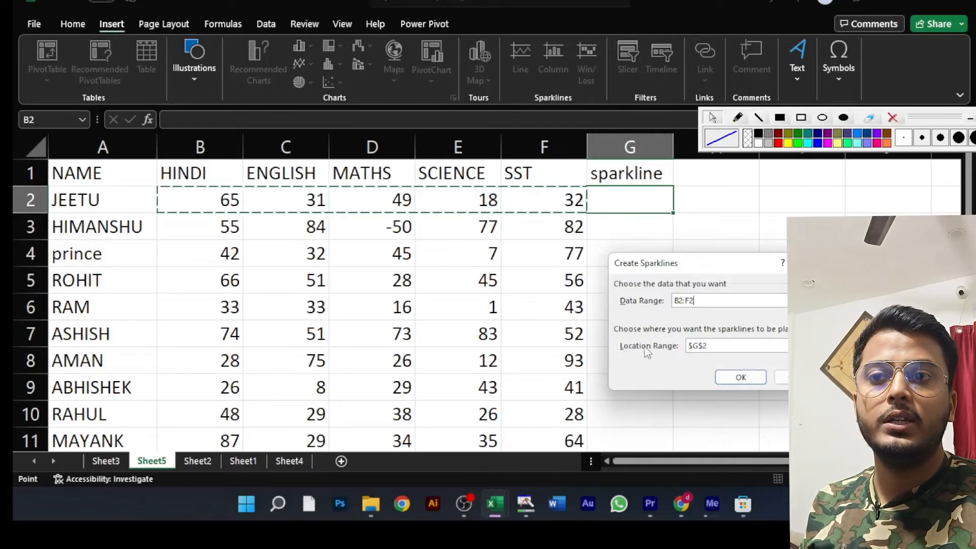
click(715, 347)
key(BackSpace)
key(BackSpace)
key(BackSpace)
key(BackSpace)
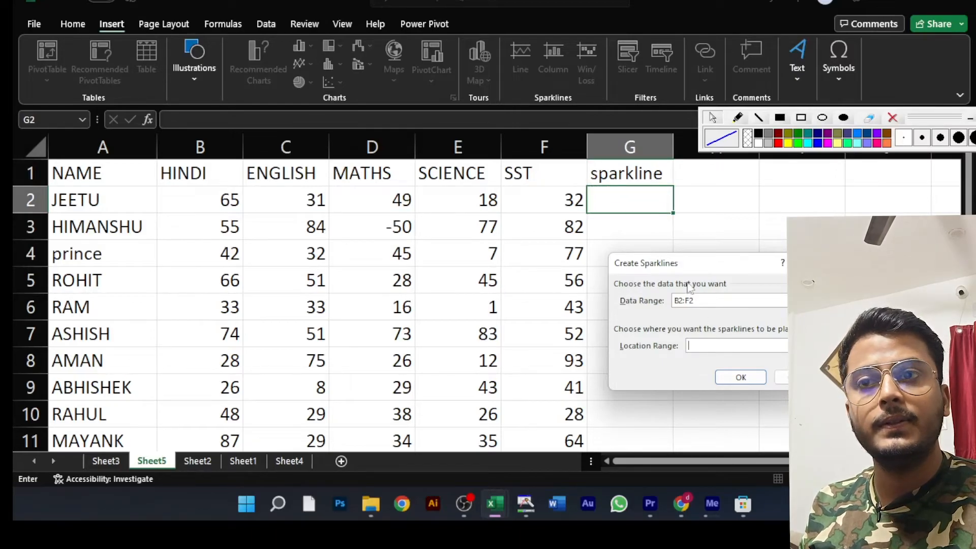
click(631, 199)
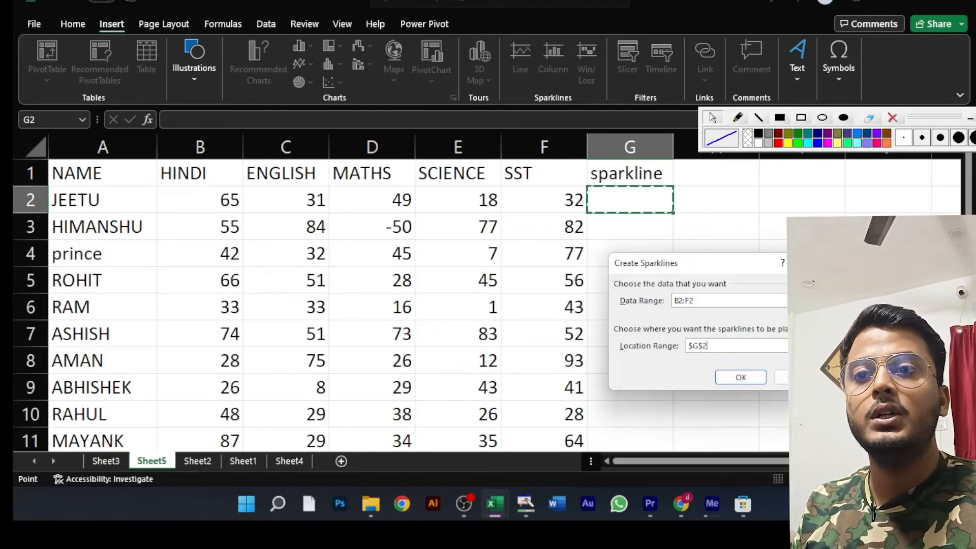
click(752, 379)
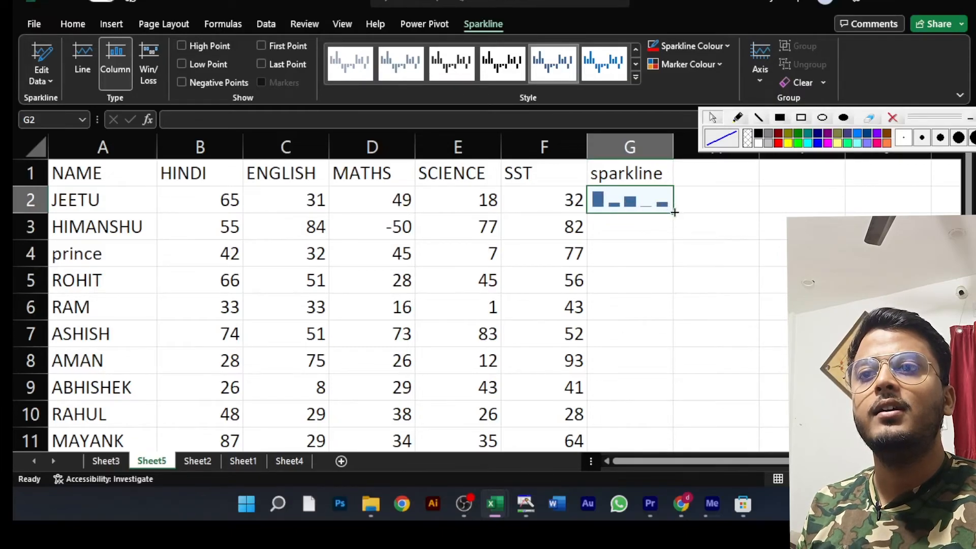
- Fill the column sparkline from G2 down column G for the other students' rows
scroll(674, 211, down, 1)
scroll(674, 212, up, 1)
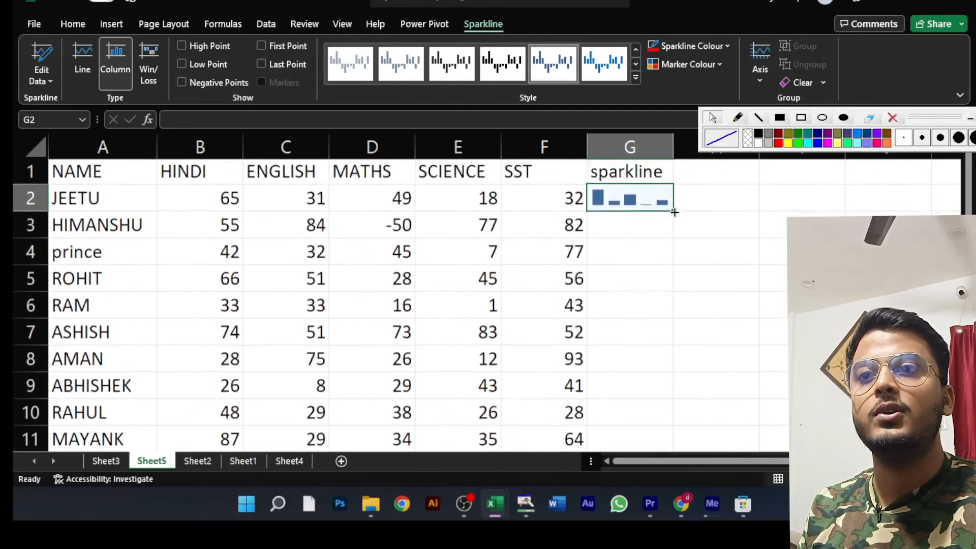
drag(674, 212, 669, 447)
scroll(772, 351, up, 1)
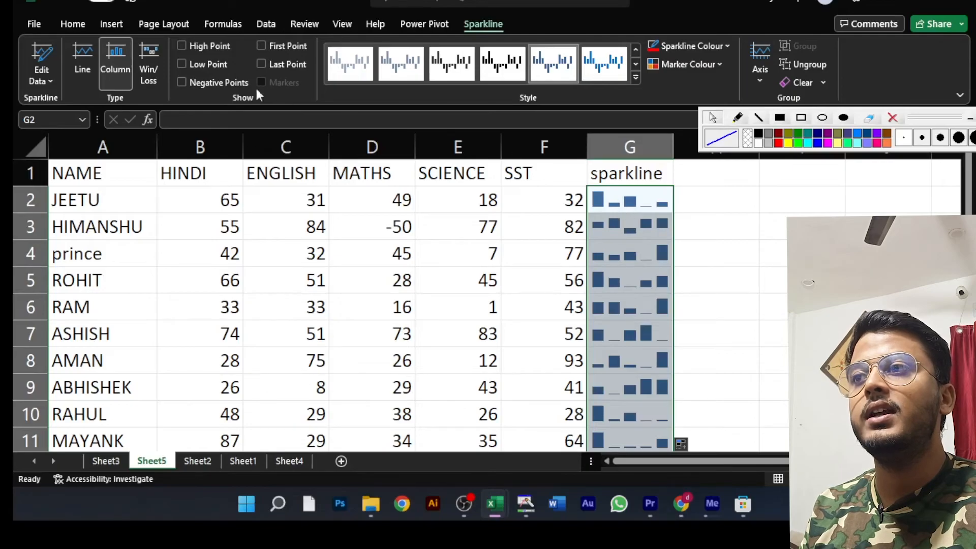
- Toggle the negative-points highlight on the column sparklines on and off twice to compare, leaving it off
click(183, 82)
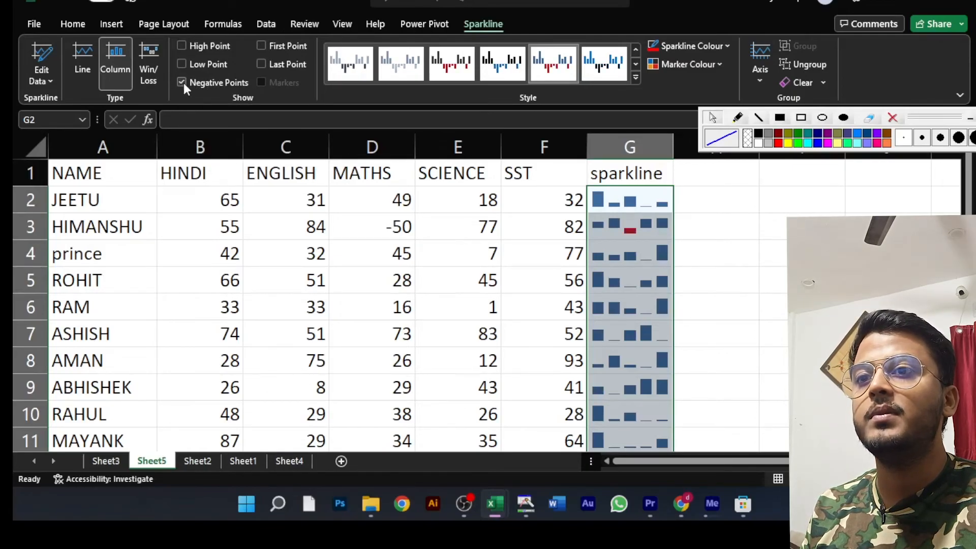
click(182, 82)
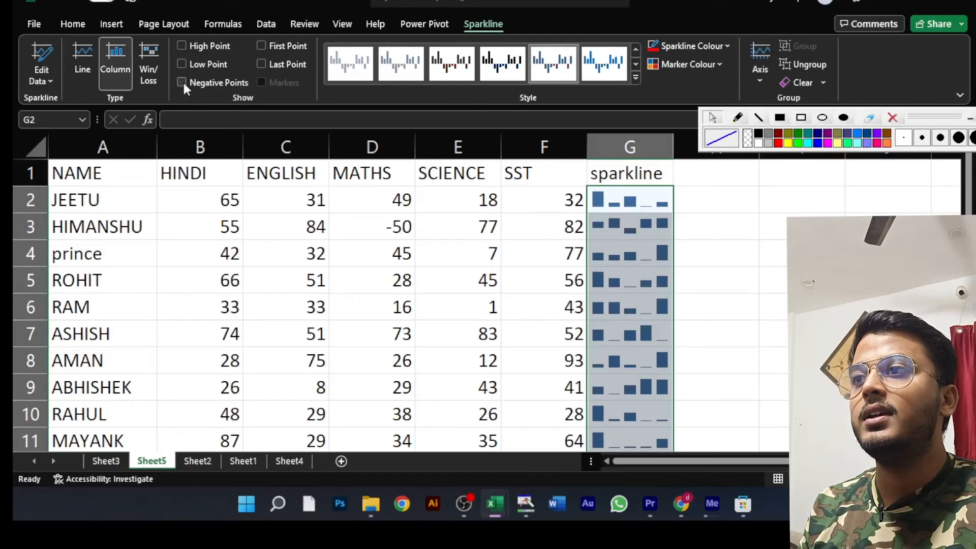
click(183, 83)
click(182, 82)
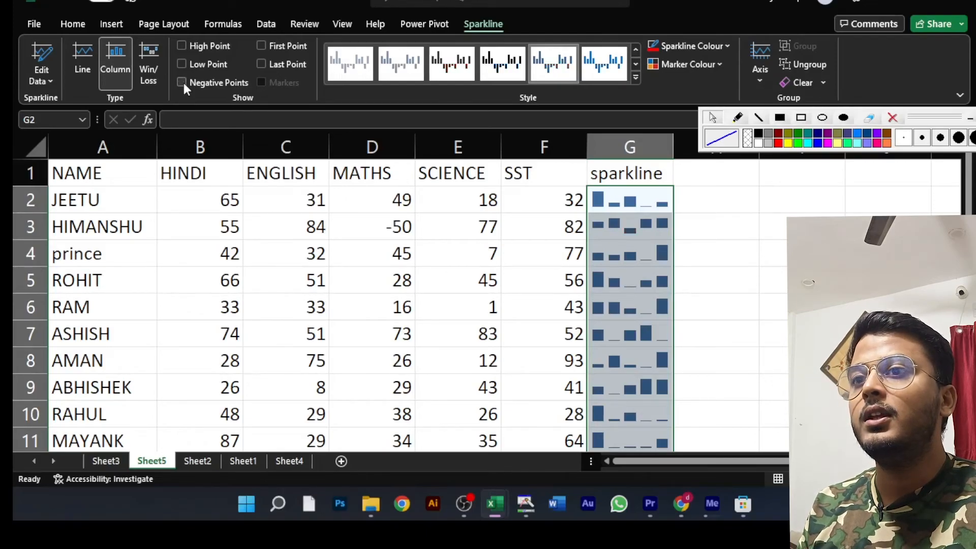
- Try the high-point, first-point and last-point highlights on the column sparklines one at a time, turning each off again
click(181, 47)
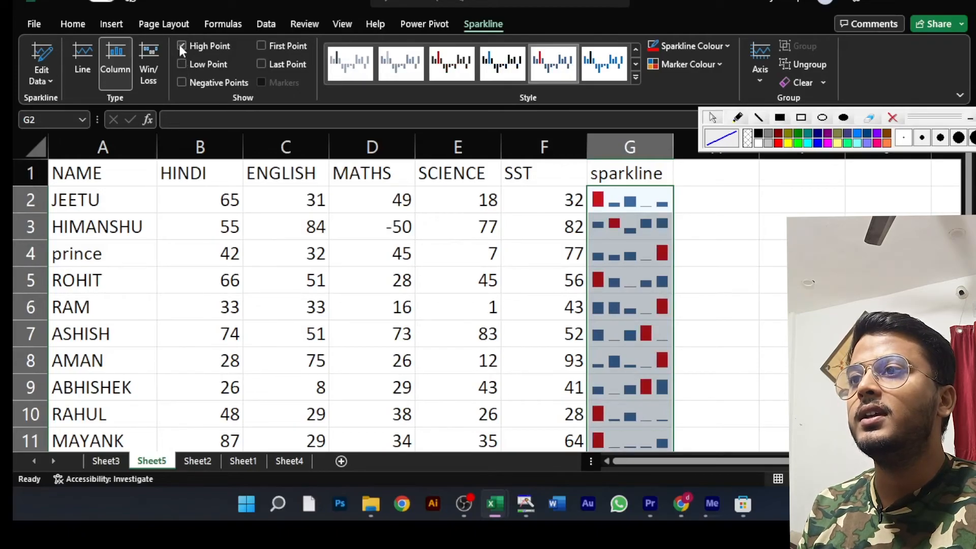
click(182, 47)
click(261, 46)
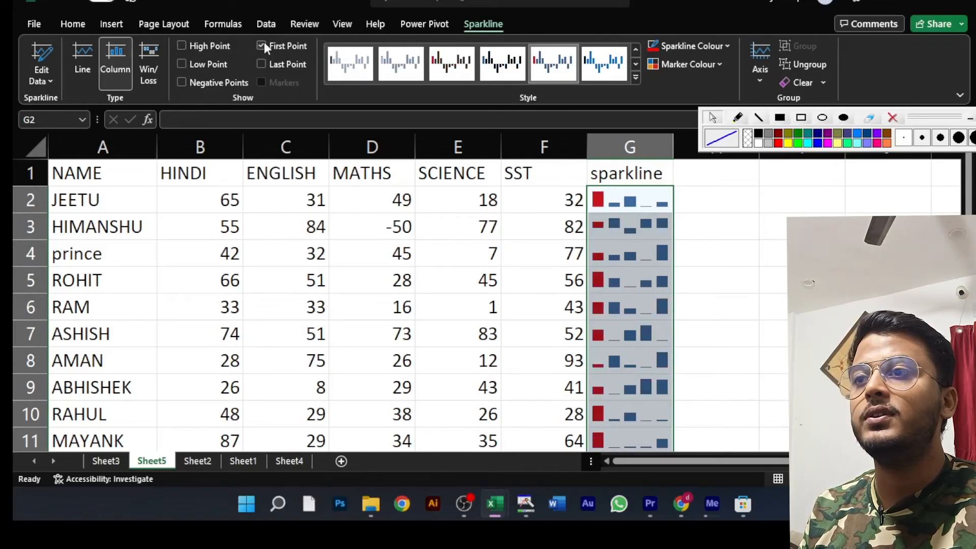
click(262, 45)
click(262, 63)
click(262, 63)
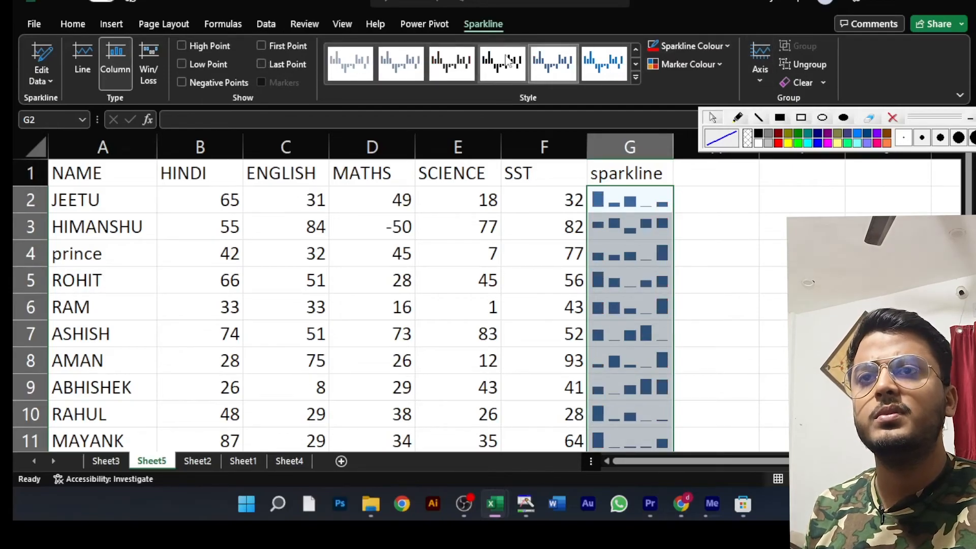
- Clear the column sparkline group from column G
click(823, 82)
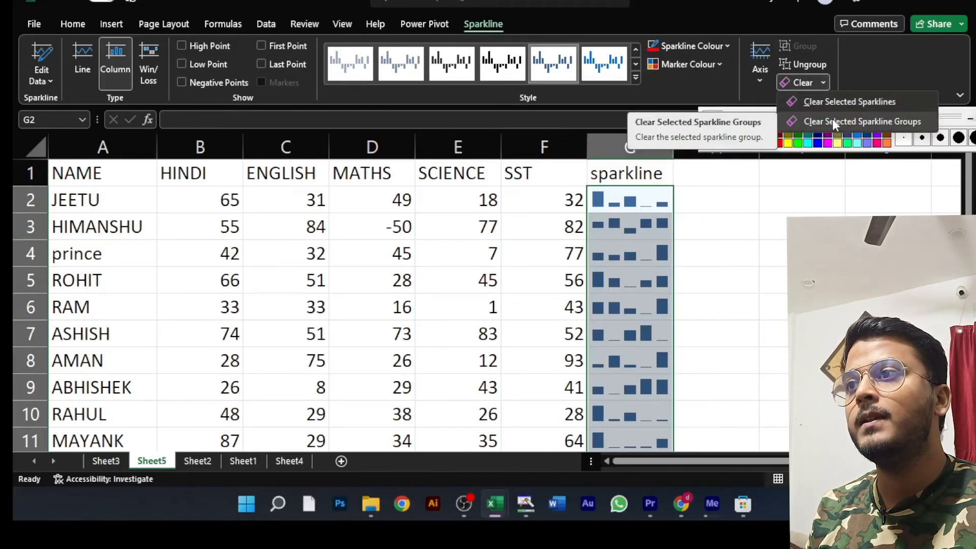
click(832, 121)
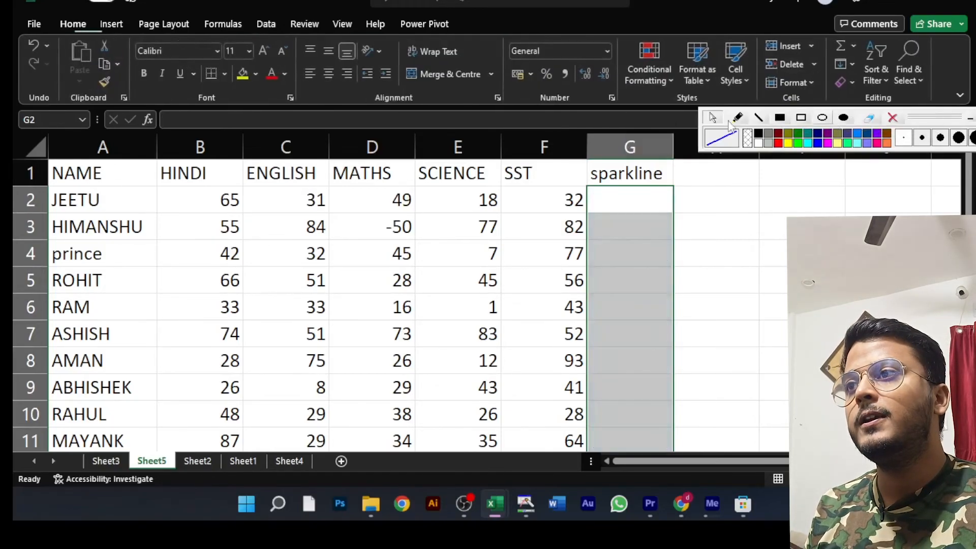
- Insert a win/loss sparkline in cell G2 using the marks in B2:F2 as its data range
click(108, 26)
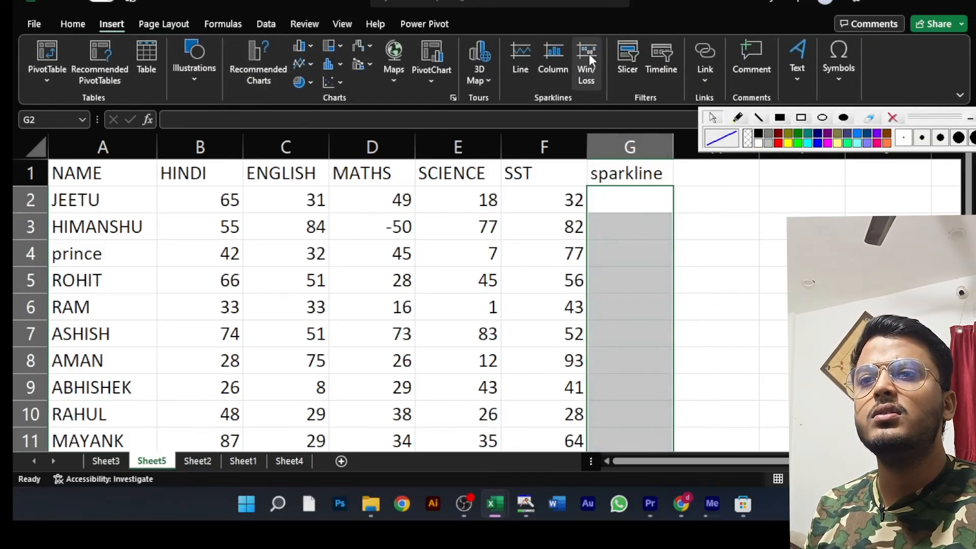
click(628, 195)
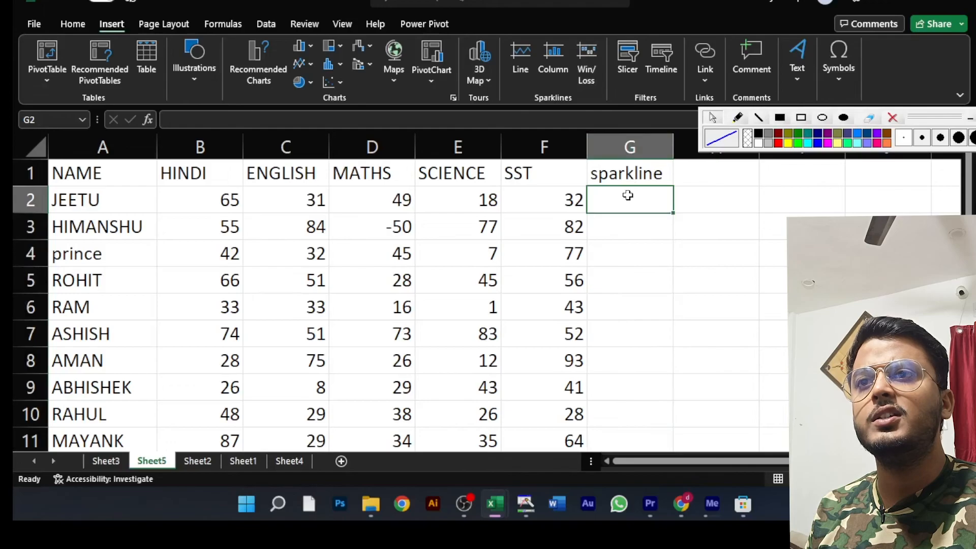
click(587, 58)
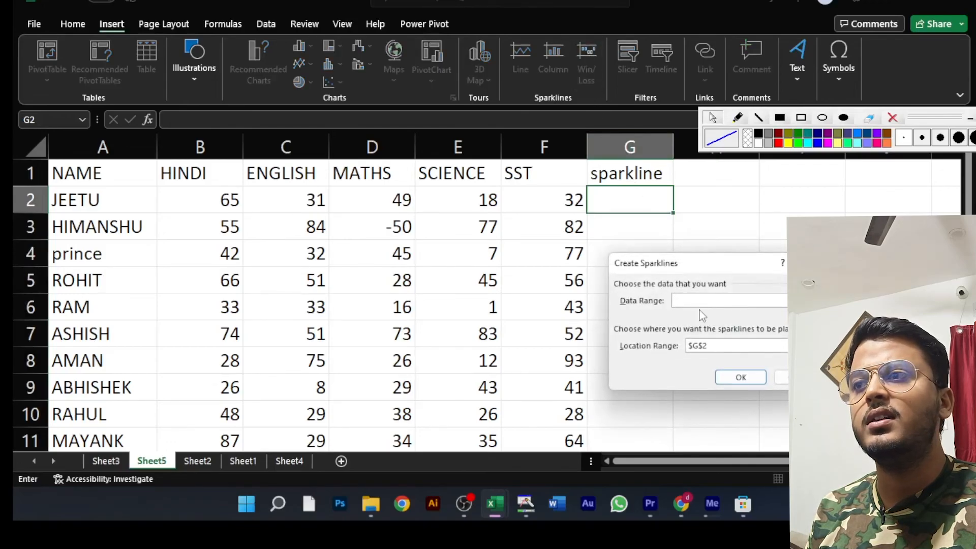
drag(213, 203, 547, 194)
click(721, 347)
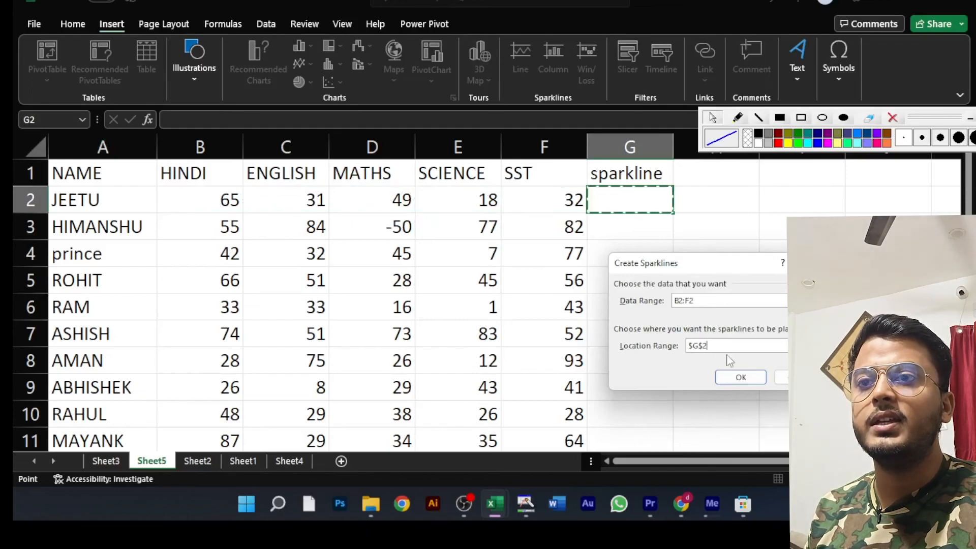
click(740, 376)
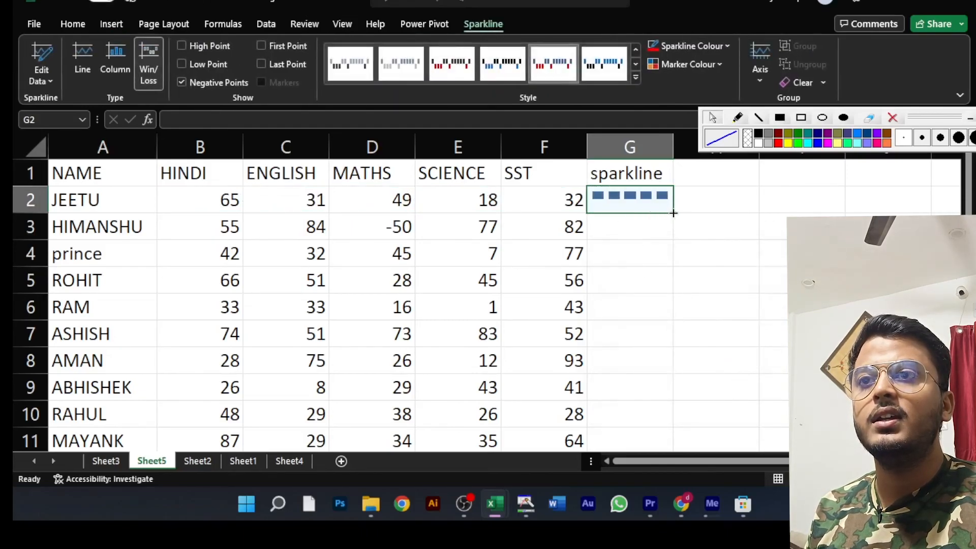
- Fill the win/loss sparkline down to G10, inspect G3, and undo both the fill and the sparkline in G2
drag(672, 213, 674, 414)
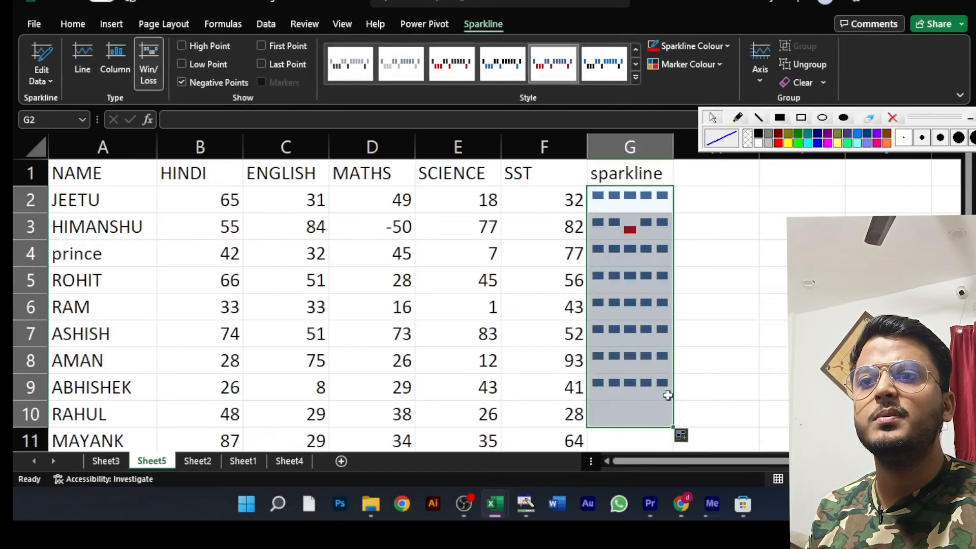
click(630, 227)
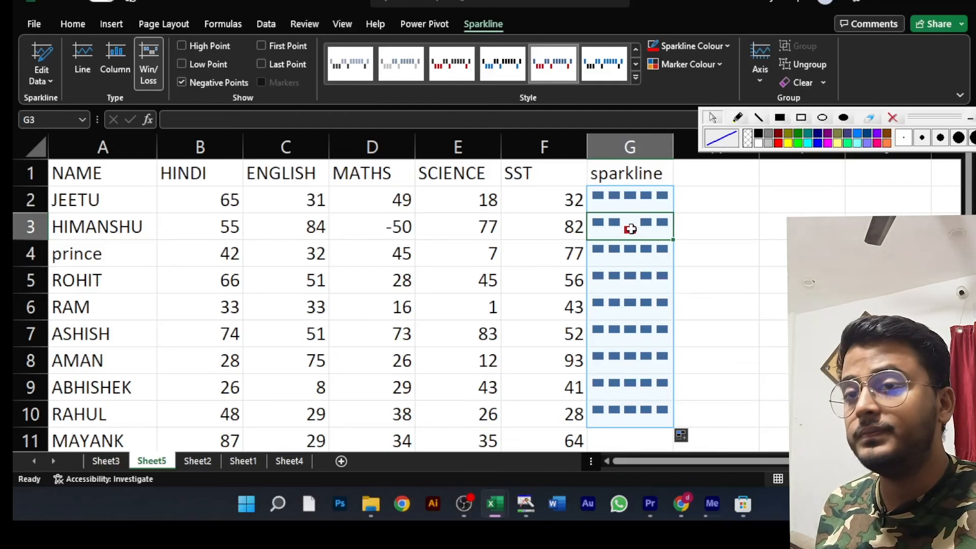
key(ctrl+z)
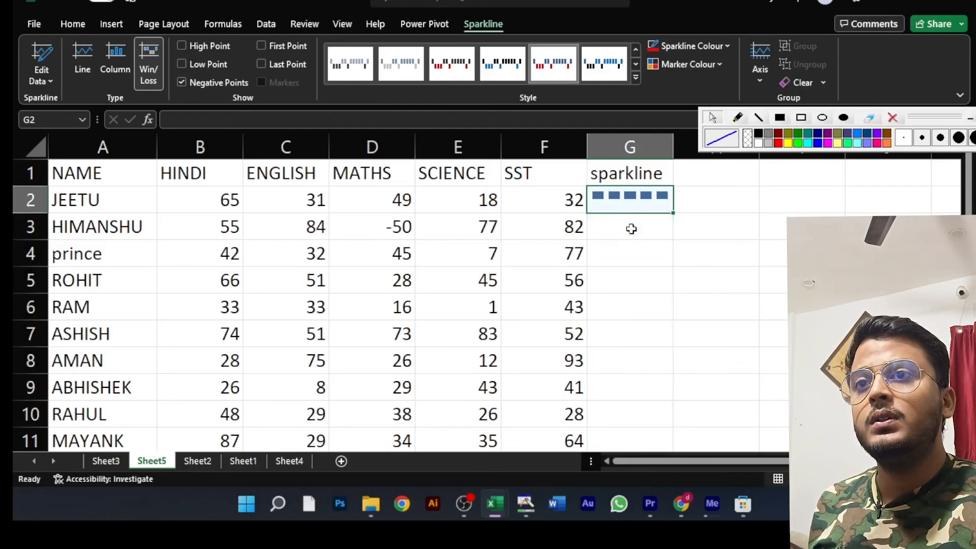
key(ctrl+z)
click(629, 259)
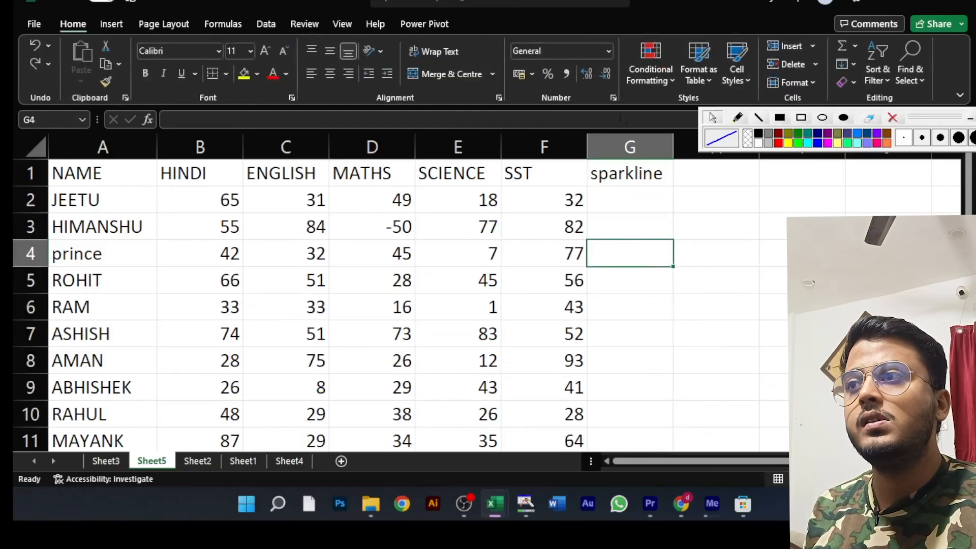
click(111, 24)
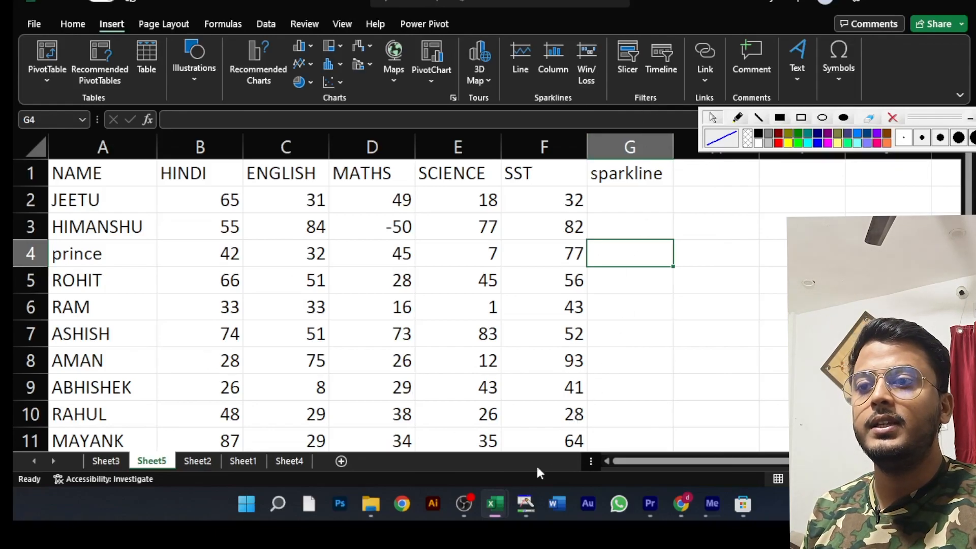
click(464, 506)
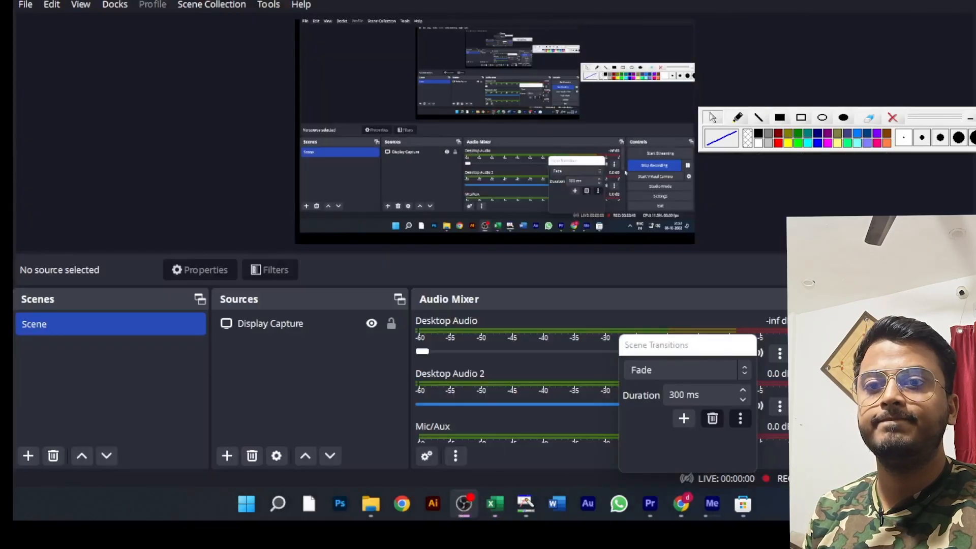